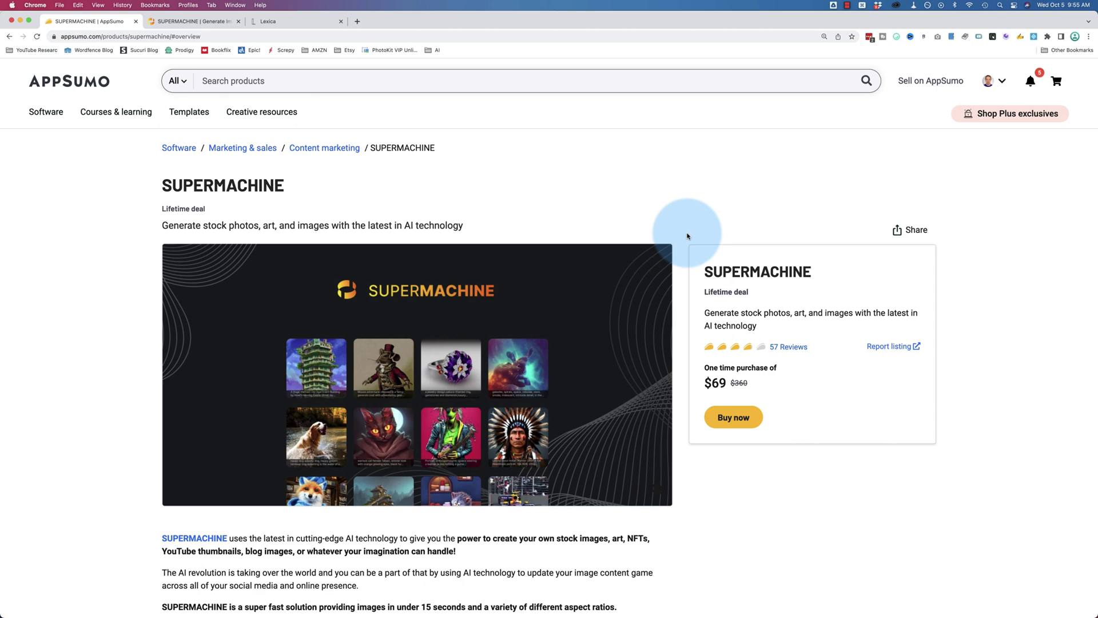
# Step: Jump to the SUPERMACHINE deal's reviews and highlight "The deal is non-refundable" in the founders' 10/4 update
pyautogui.click(791, 347)
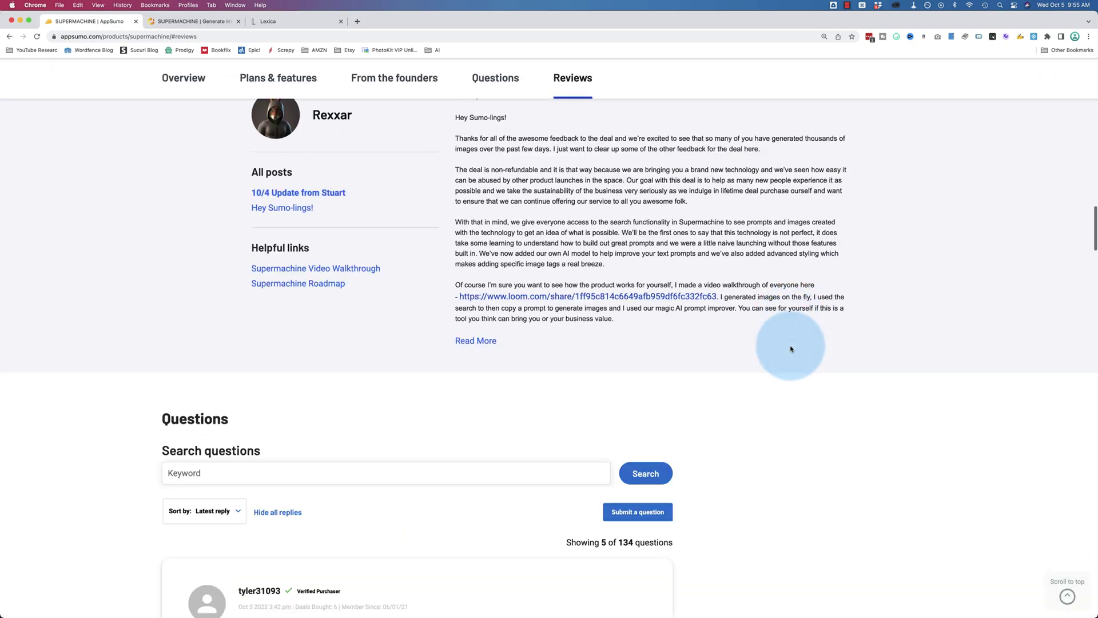
pyautogui.scroll(20, 743, 381)
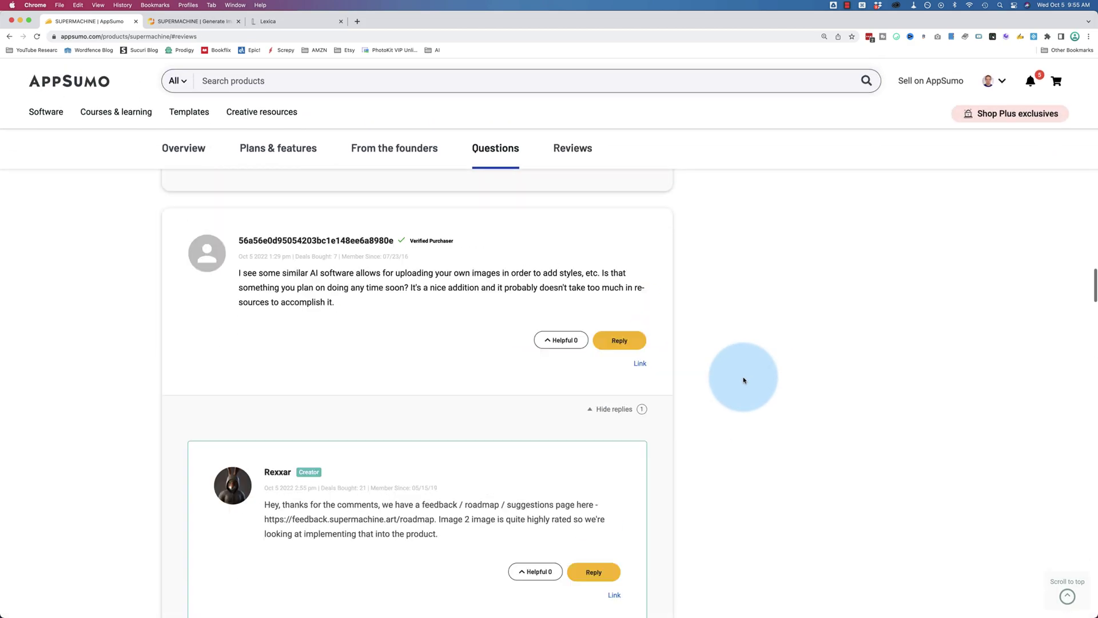
pyautogui.scroll(-1, 743, 380)
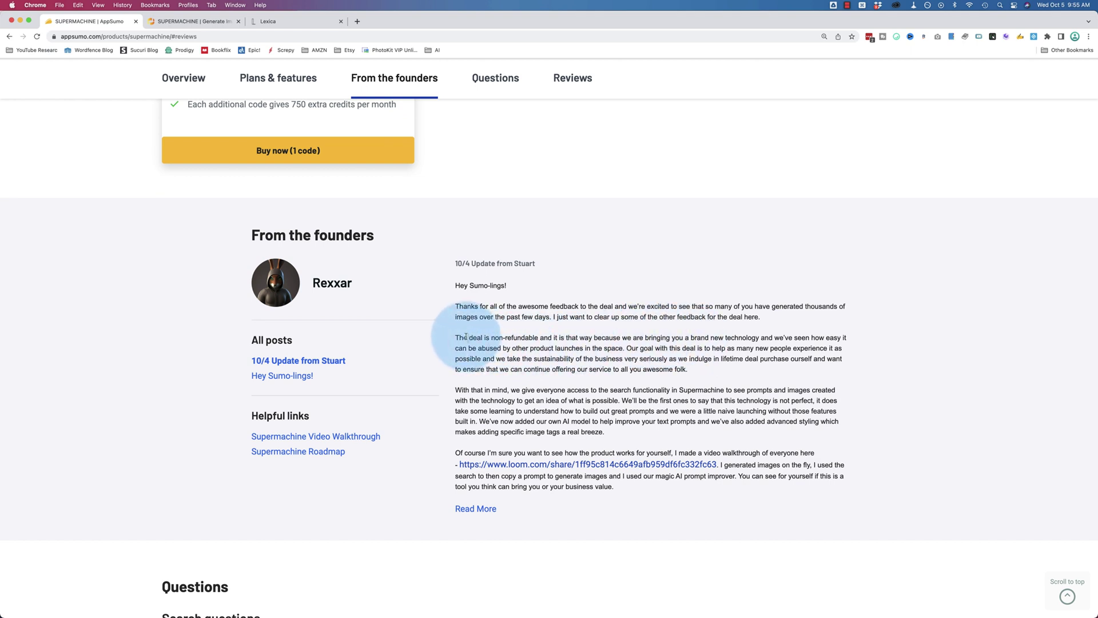
pyautogui.moveTo(455, 337); pyautogui.dragTo(539, 338)
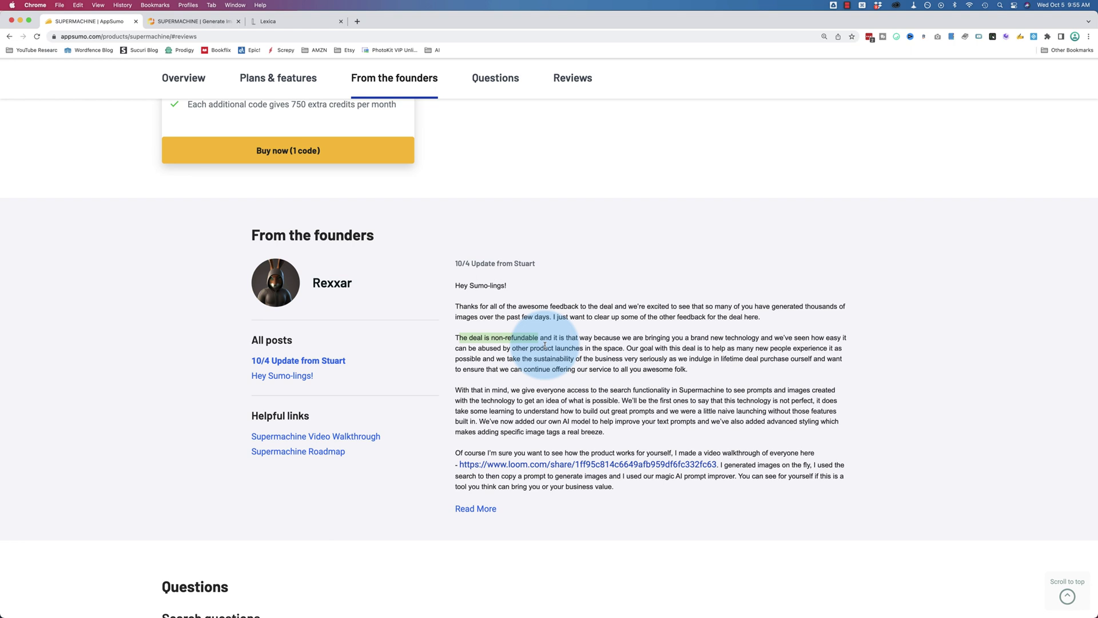
# Step: Highlight the 750 monthly image credits and the additional code stacking info in the SUPERMACHINE plan card
pyautogui.scroll(2, 478, 354)
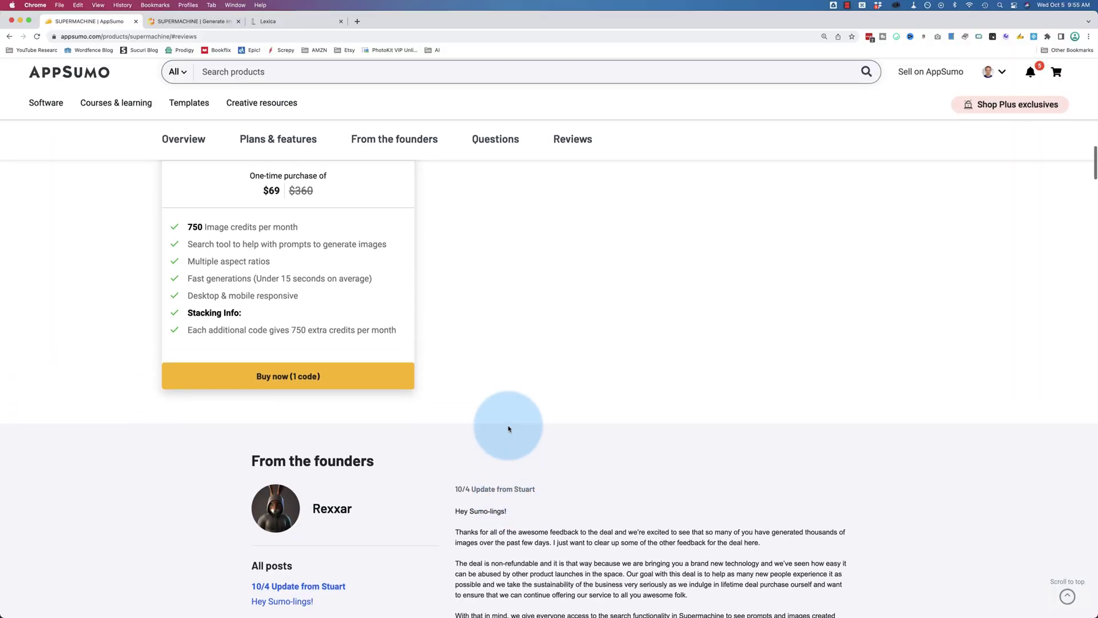
pyautogui.scroll(2, 507, 429)
pyautogui.moveTo(199, 261); pyautogui.dragTo(291, 257)
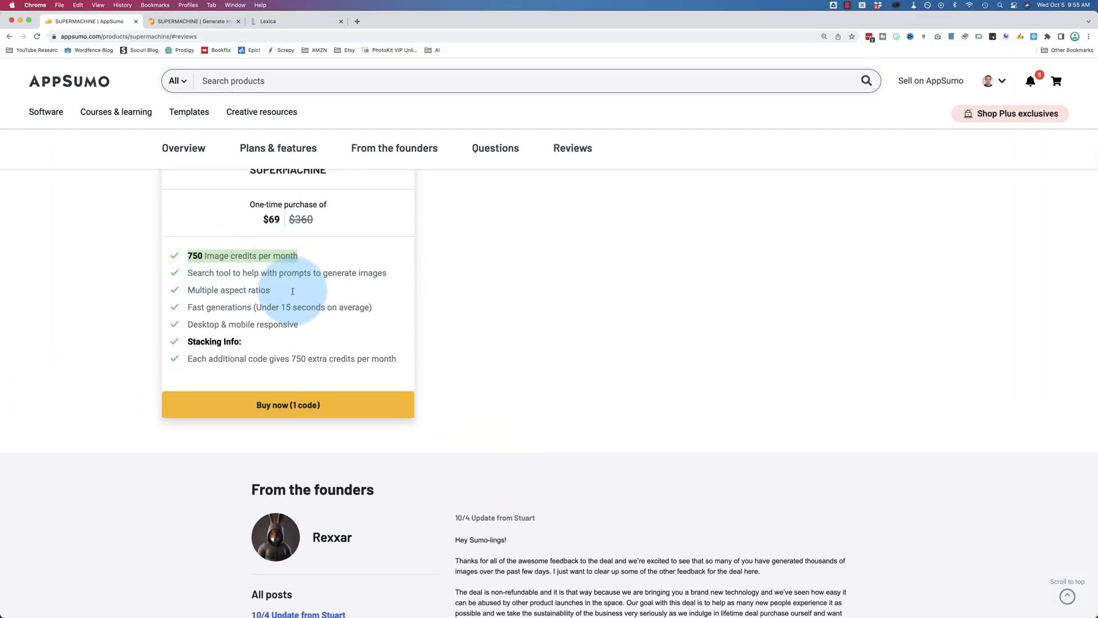
pyautogui.moveTo(185, 358); pyautogui.dragTo(385, 359)
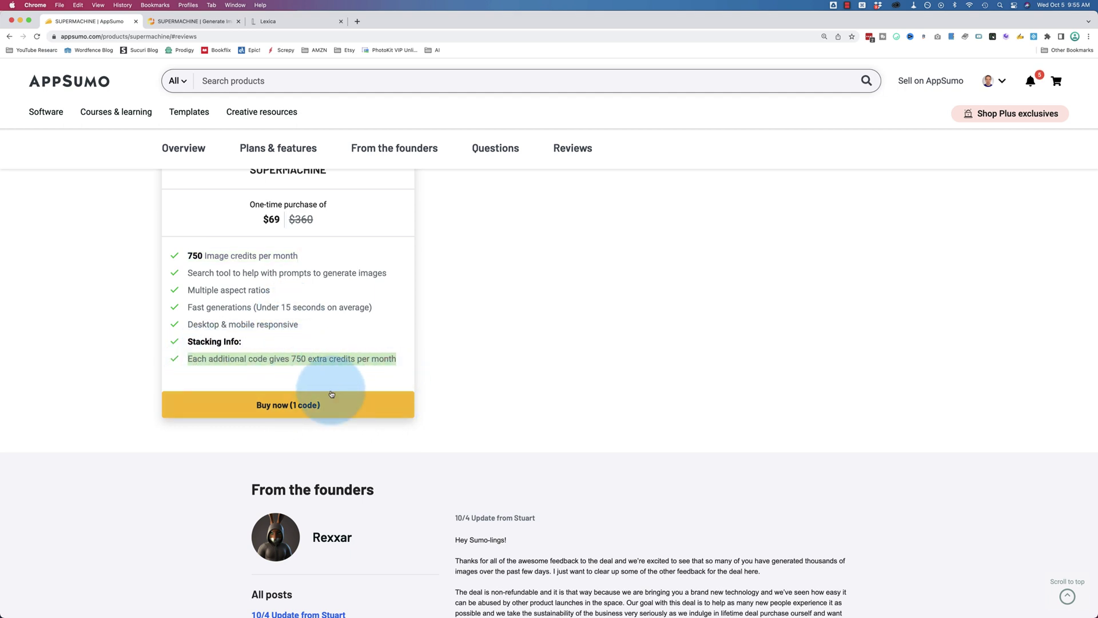
pyautogui.click(272, 362)
pyautogui.moveTo(272, 362); pyautogui.dragTo(206, 359)
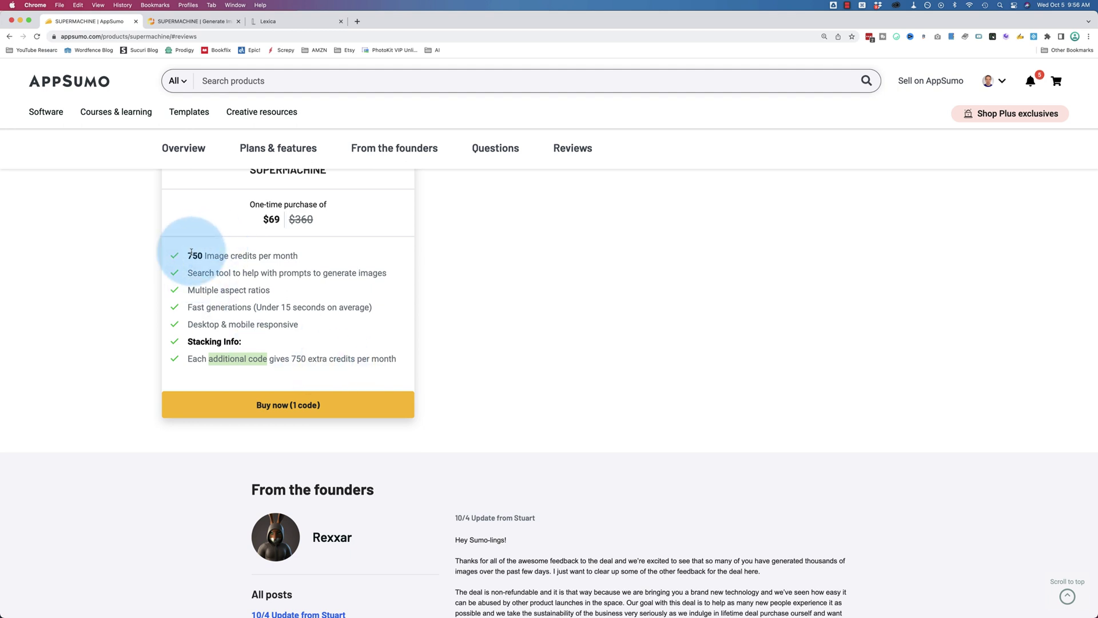
# Step: Highlight the lifetime access and non-refundable lines under the deal terms and conditions
pyautogui.scroll(5, 532, 413)
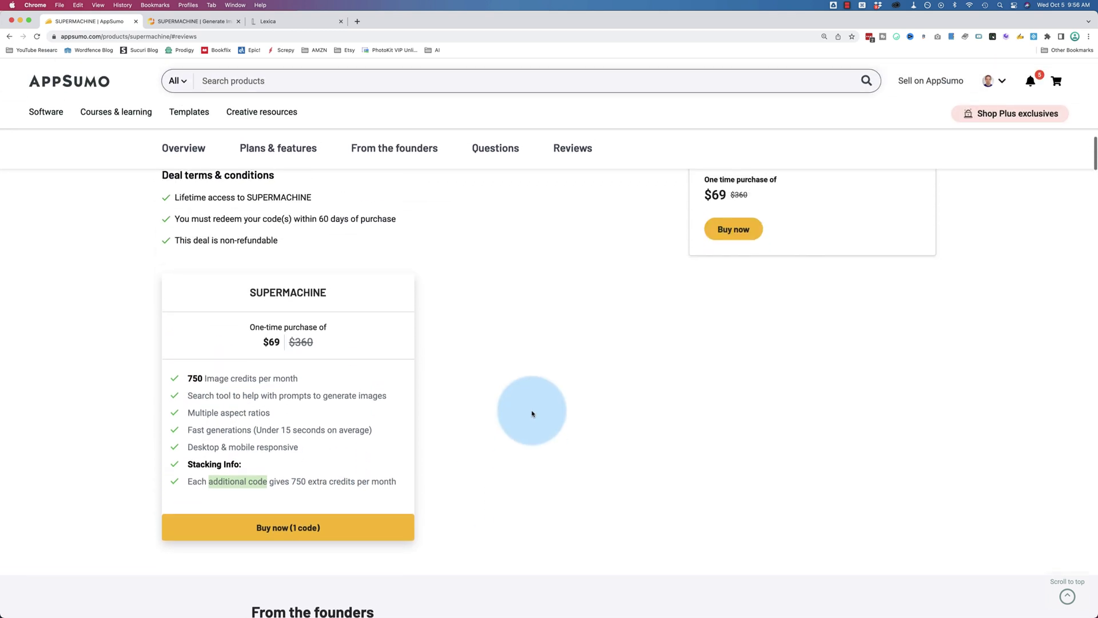
pyautogui.moveTo(167, 232); pyautogui.dragTo(272, 233)
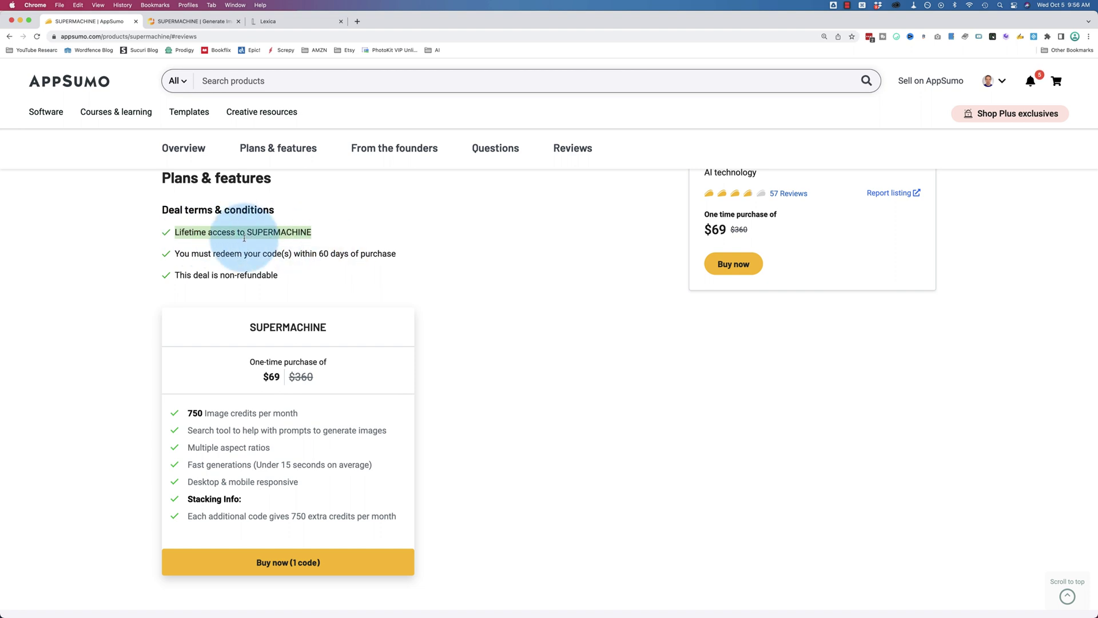
pyautogui.moveTo(278, 275); pyautogui.dragTo(180, 273)
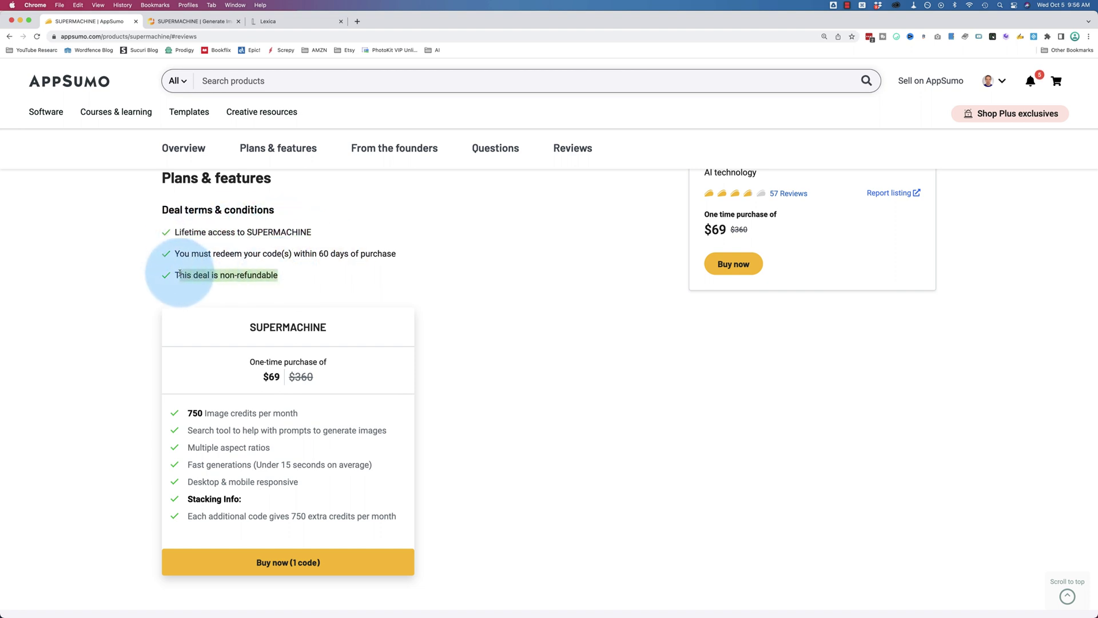
# Step: Switch to the SUPERMACHINE image generator page and look through its art form and recent creations
pyautogui.click(199, 22)
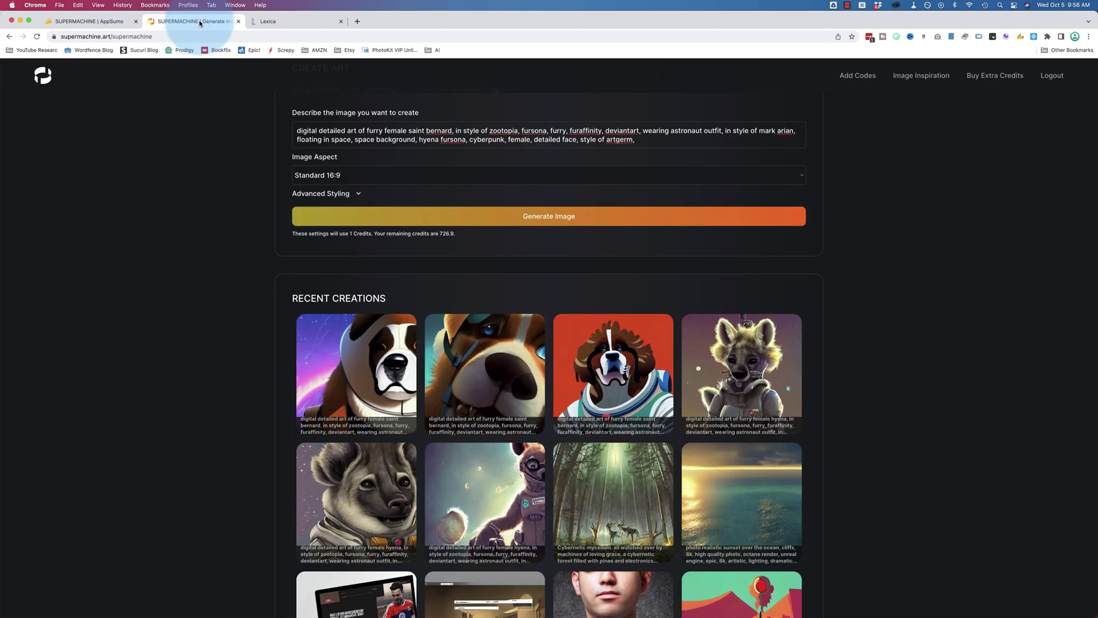
pyautogui.scroll(3, 229, 210)
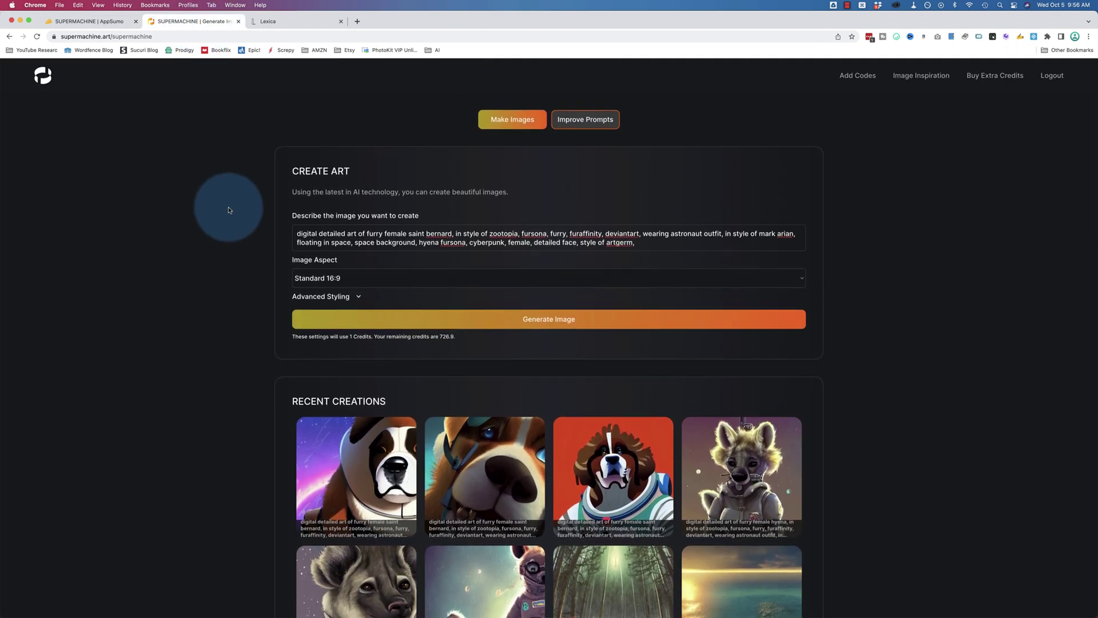
pyautogui.scroll(-5, 222, 240)
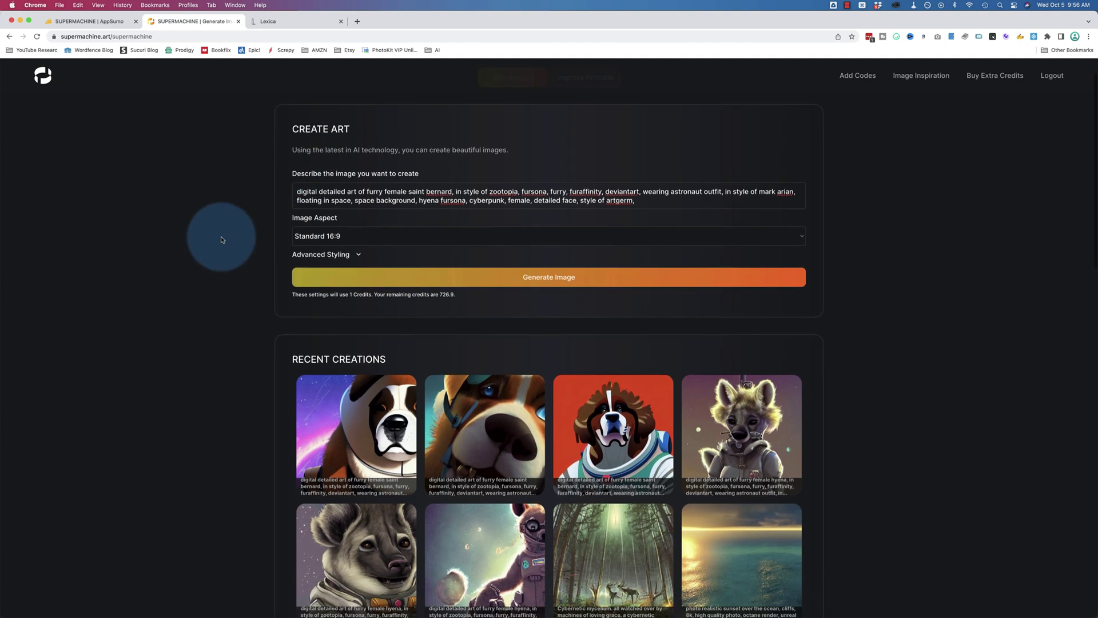
pyautogui.scroll(-2, 222, 240)
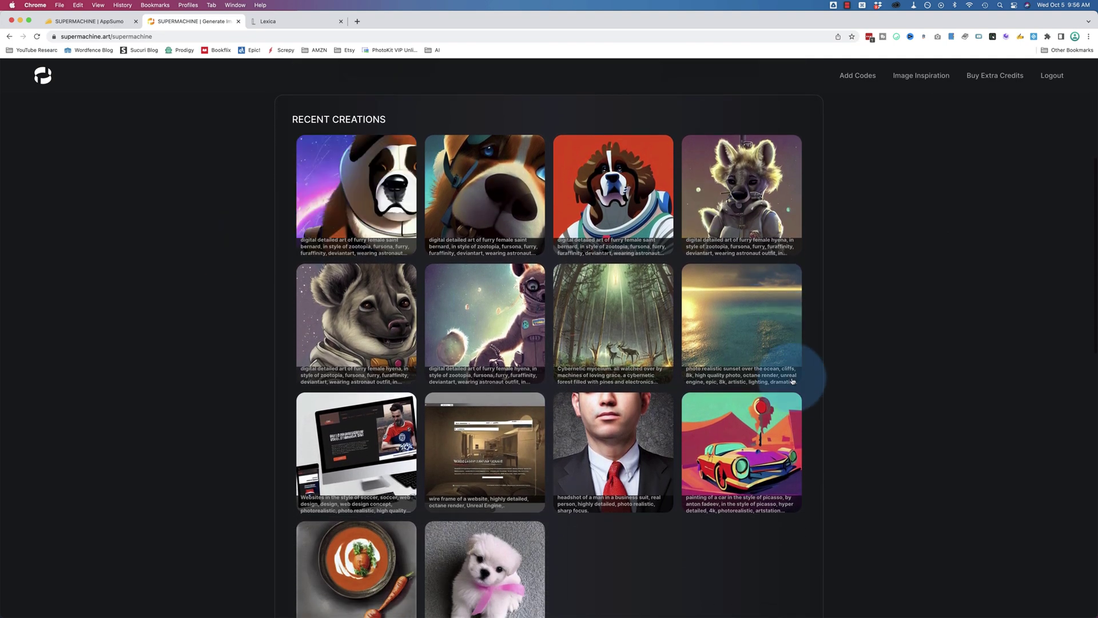
pyautogui.scroll(-2, 247, 362)
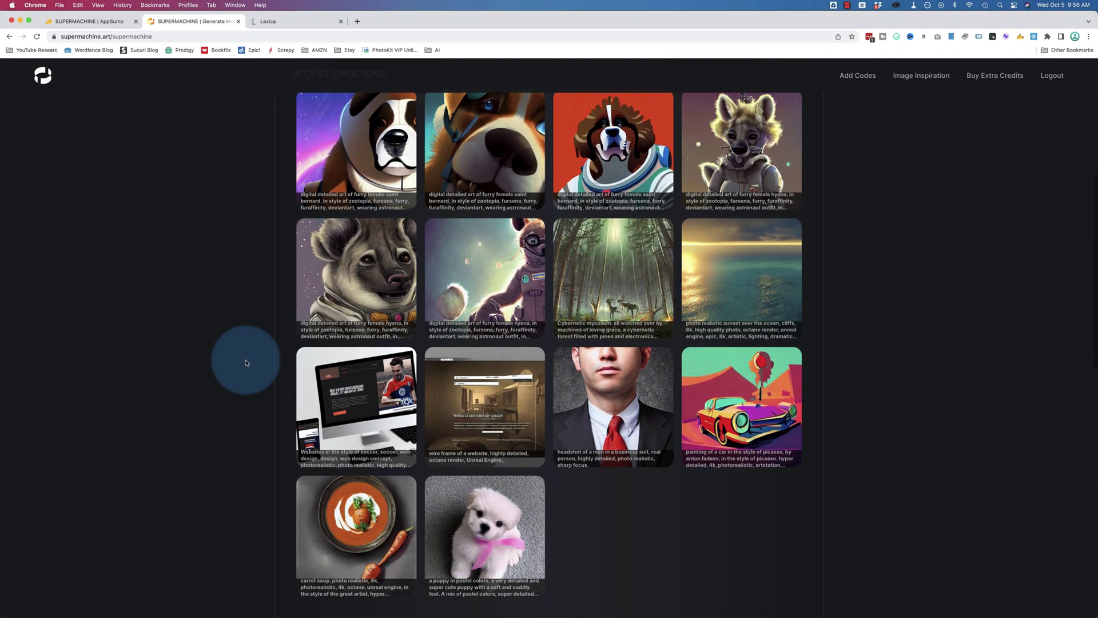
pyautogui.scroll(-1, 247, 363)
# Step: Open the puppy image from the recent creations to view it enlarged with its prompt, and close it
pyautogui.click(448, 521)
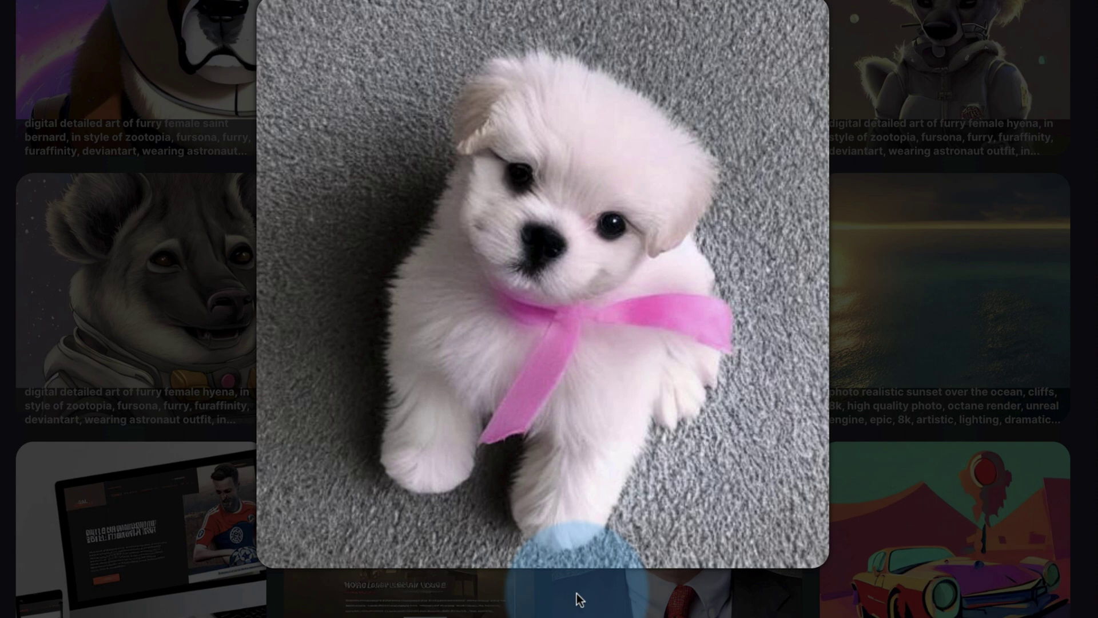
pyautogui.click(576, 592)
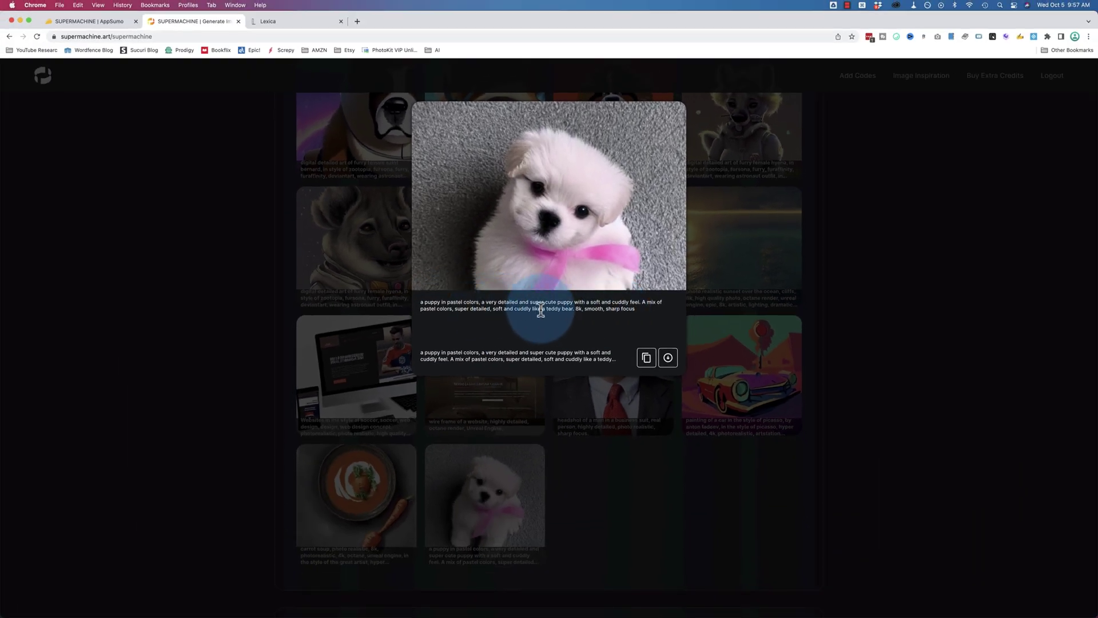
pyautogui.click(574, 504)
# Step: Switch to Improve Prompts and generate improvements for the initial prompt "really fast car"
pyautogui.scroll(5, 283, 449)
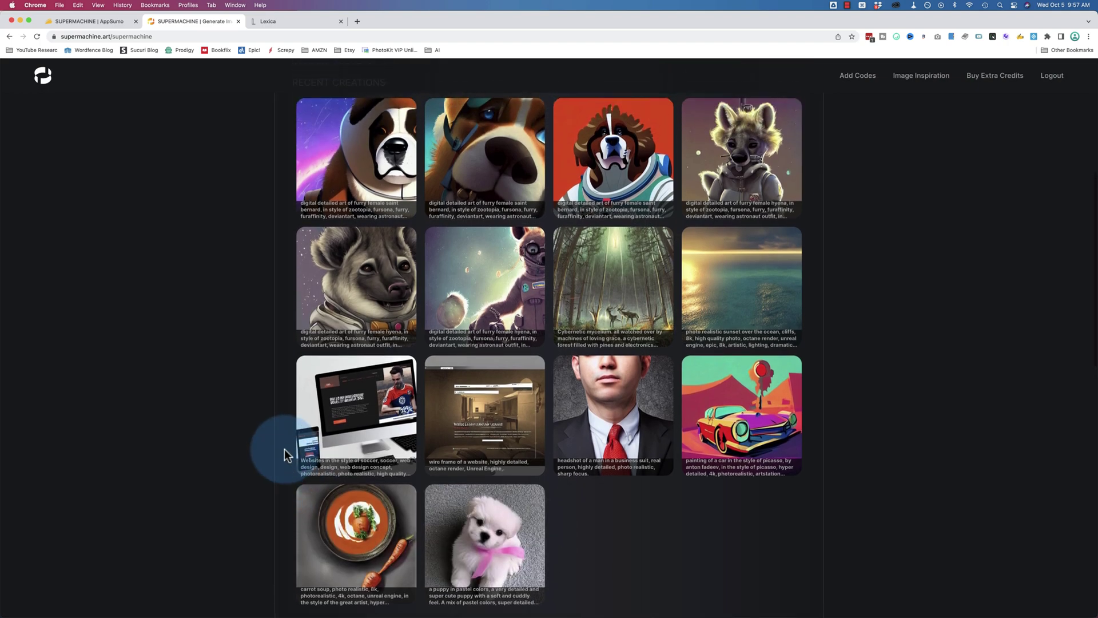
pyautogui.moveTo(387, 349)
pyautogui.scroll(3, 236, 309)
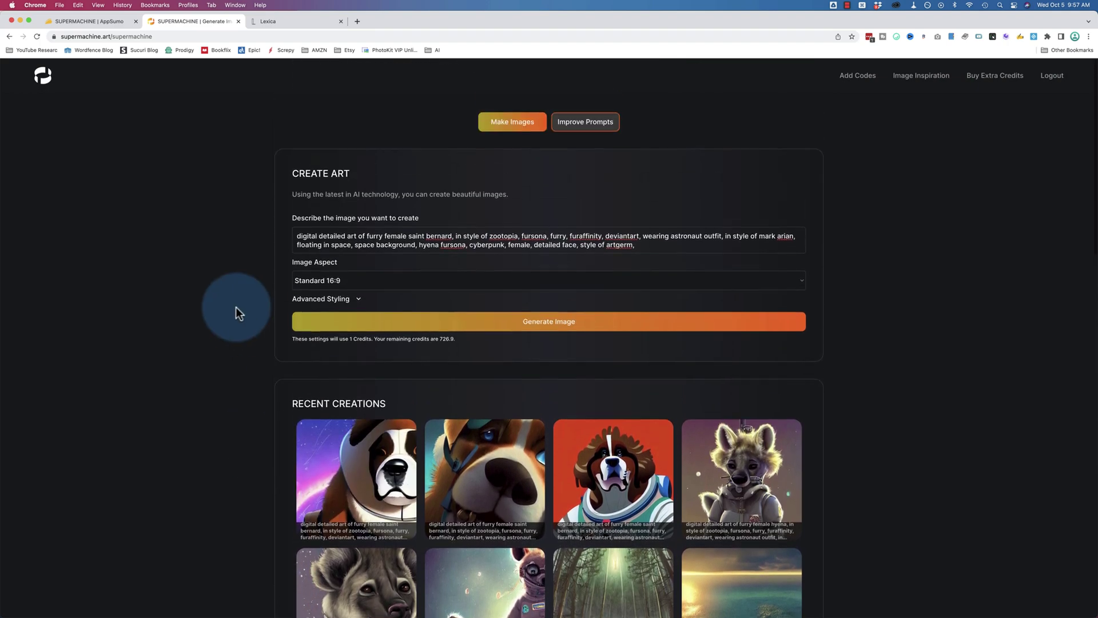
pyautogui.click(582, 124)
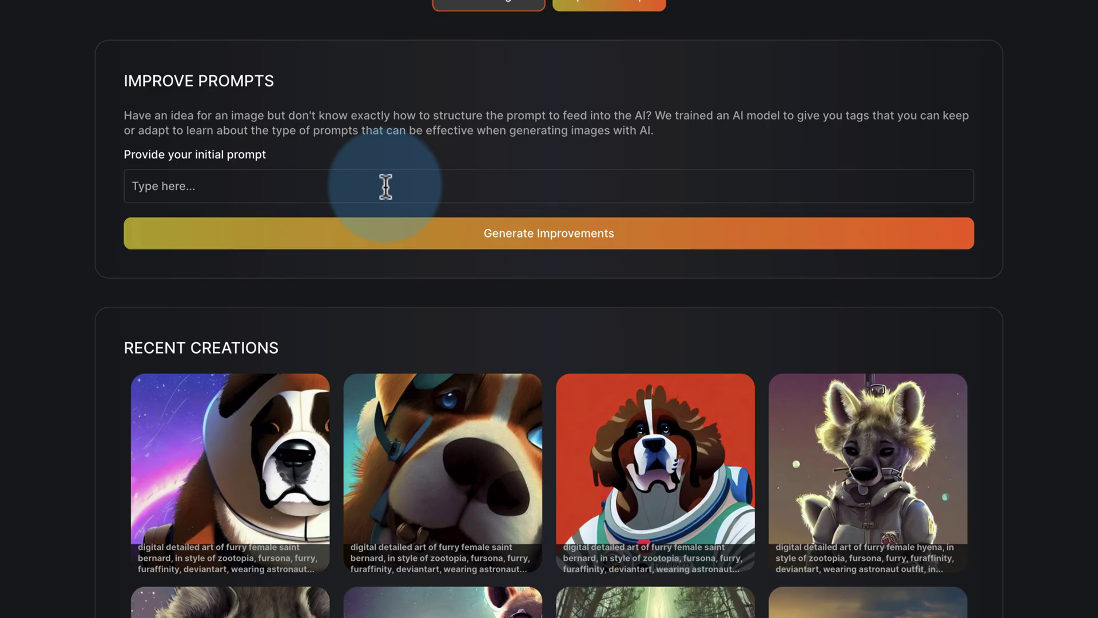
pyautogui.write('really fast car')
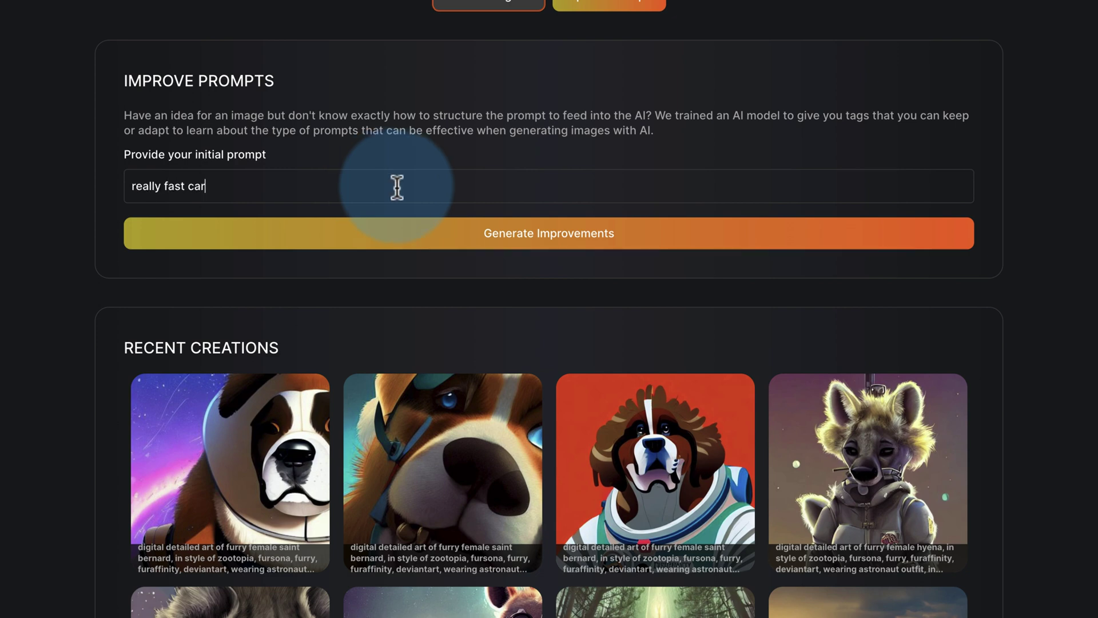
pyautogui.moveTo(88, 186); pyautogui.dragTo(274, 187)
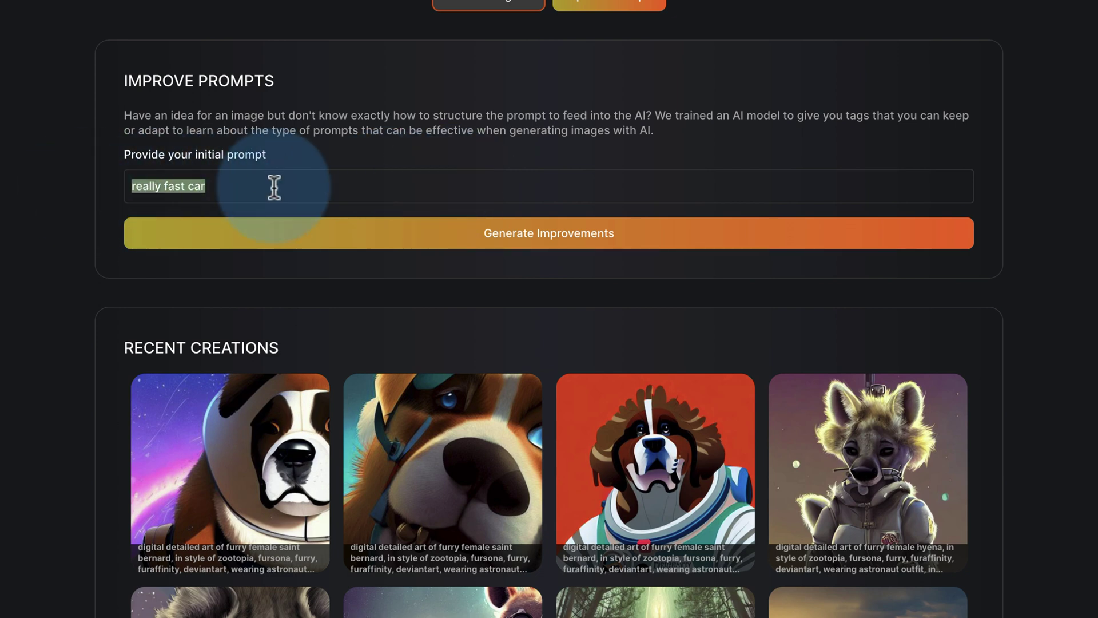
pyautogui.click(420, 252)
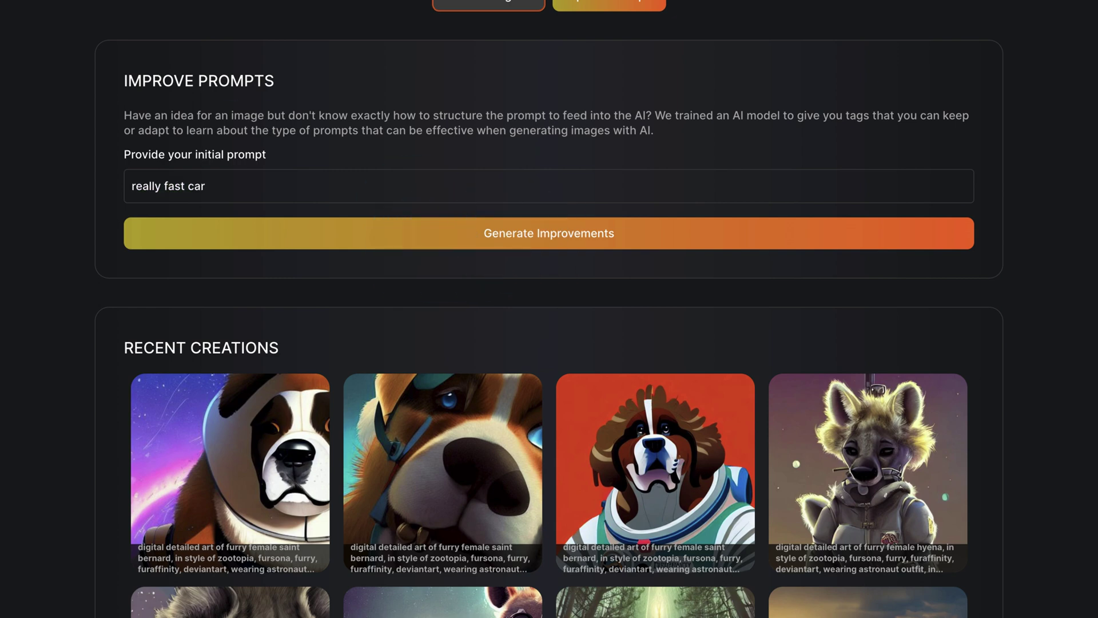
# Step: Examine the suggested AI prompts, highlighting the style tags added to the first one
pyautogui.scroll(-2, 133, 292)
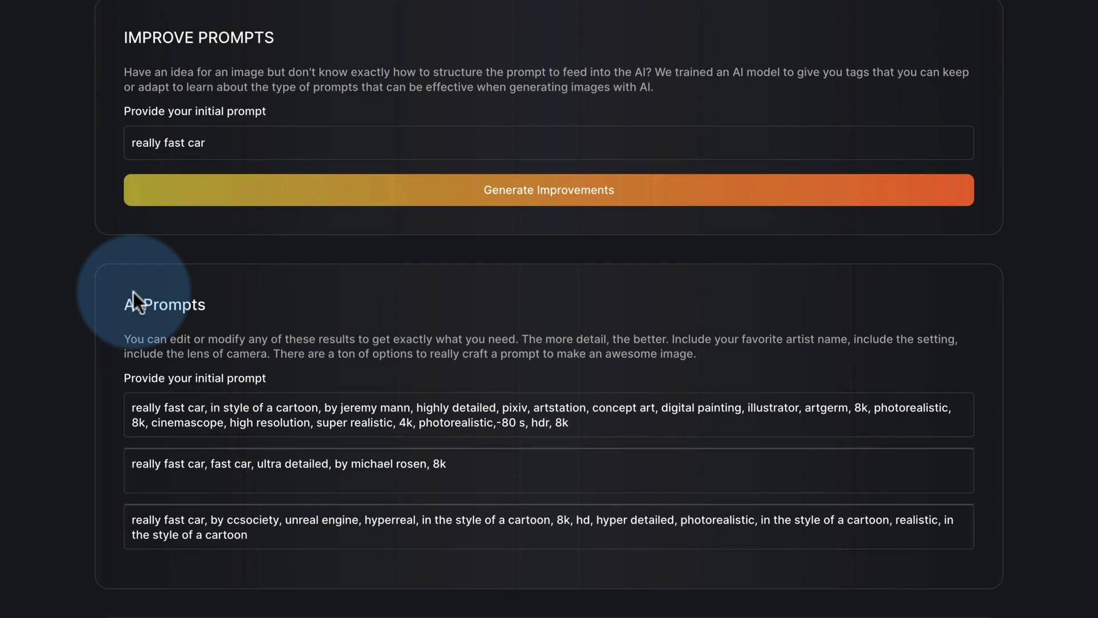
pyautogui.moveTo(572, 366); pyautogui.dragTo(130, 350)
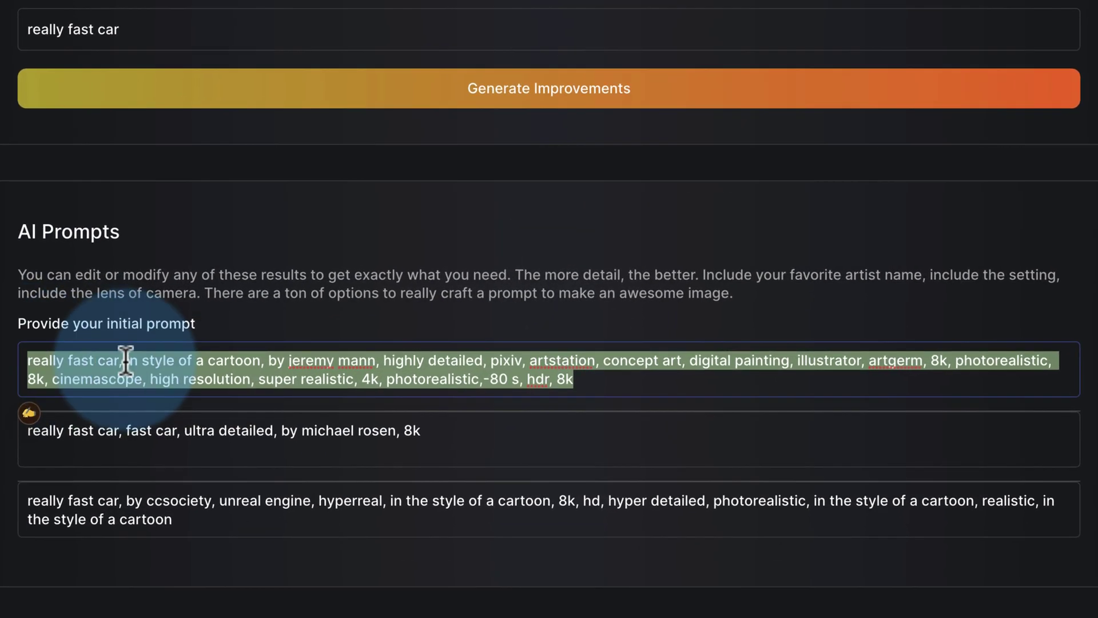
pyautogui.click(126, 361)
pyautogui.moveTo(334, 360); pyautogui.dragTo(598, 384)
pyautogui.click(577, 384)
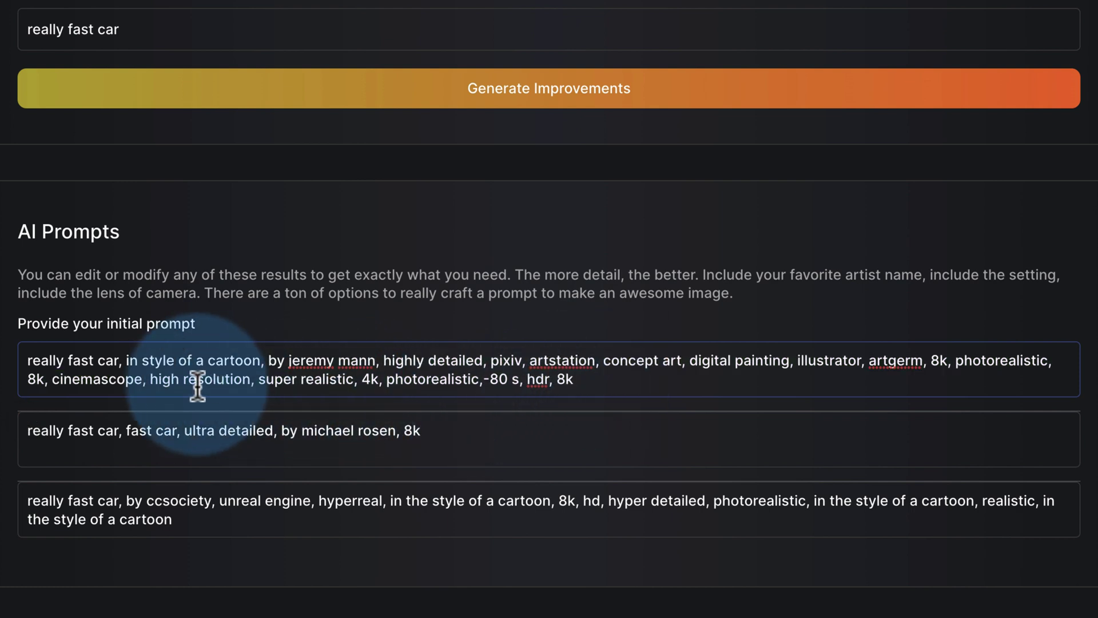
# Step: Highlight the artist or creator credited after "by" in each of the three AI prompts
pyautogui.doubleClick(303, 361)
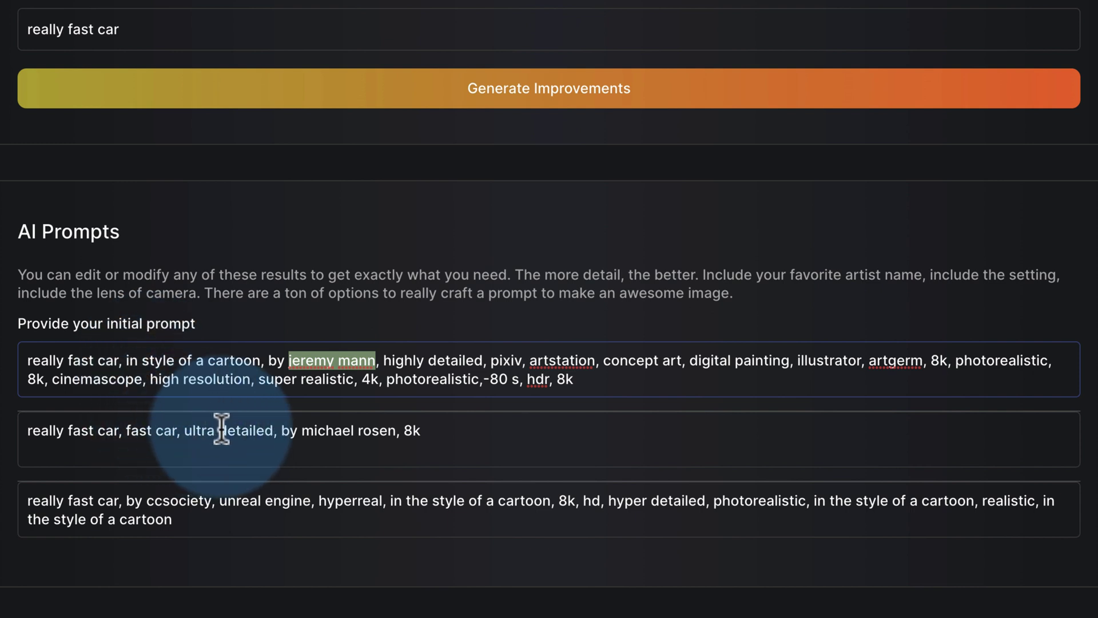
pyautogui.doubleClick(306, 430)
pyautogui.moveTo(371, 430); pyautogui.dragTo(372, 432)
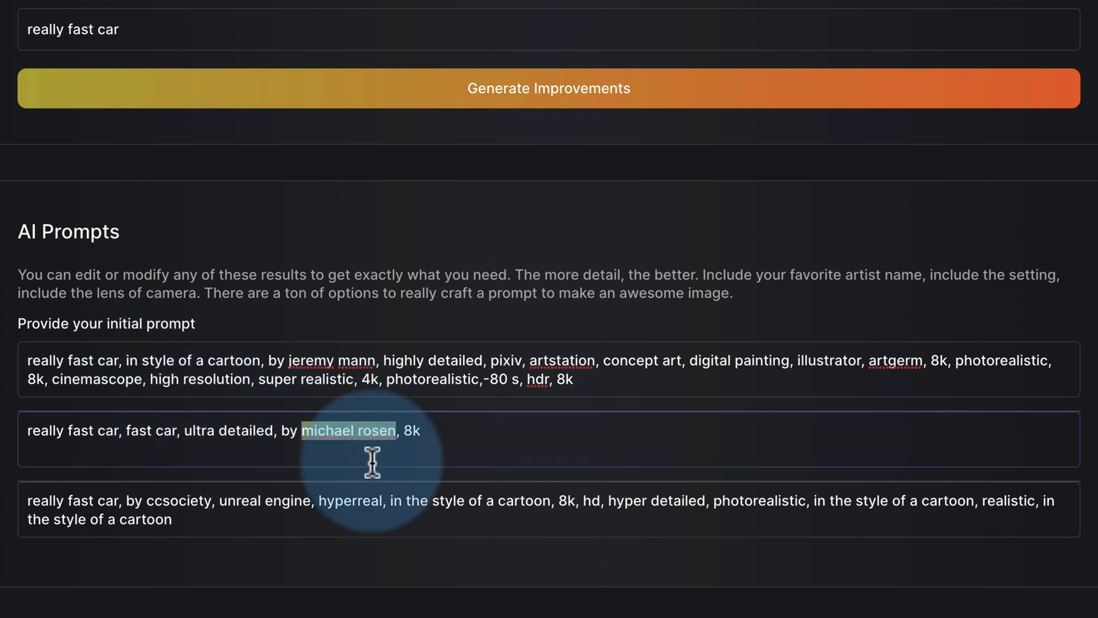
pyautogui.doubleClick(184, 503)
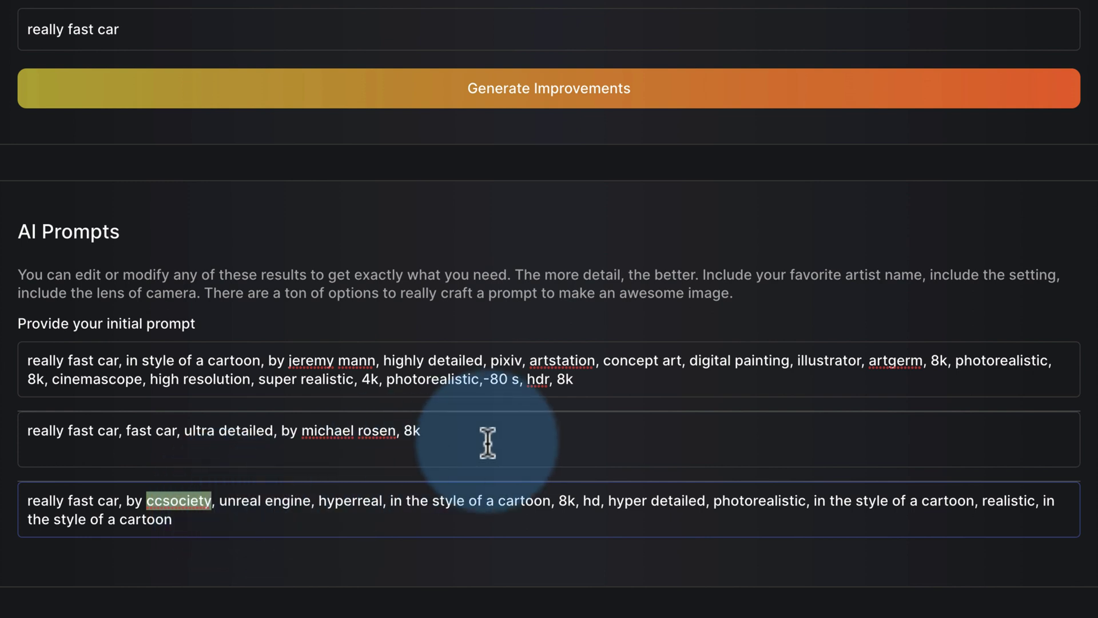
# Step: Highlight the tags "artstation" and "digital painting" in the first AI prompt
pyautogui.click(550, 363)
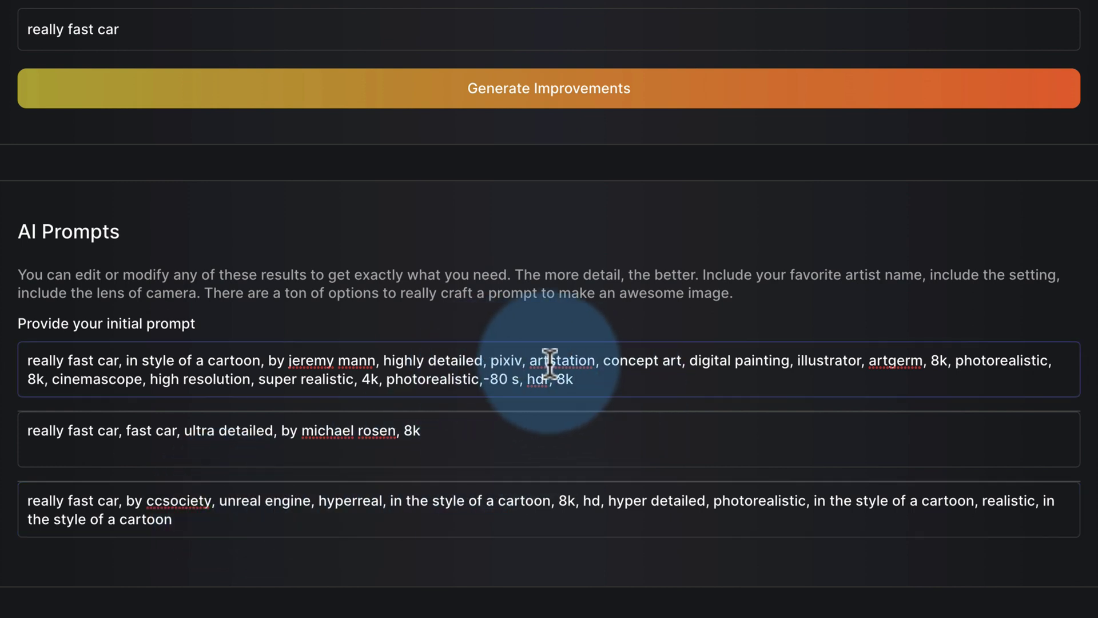
pyautogui.doubleClick(549, 363)
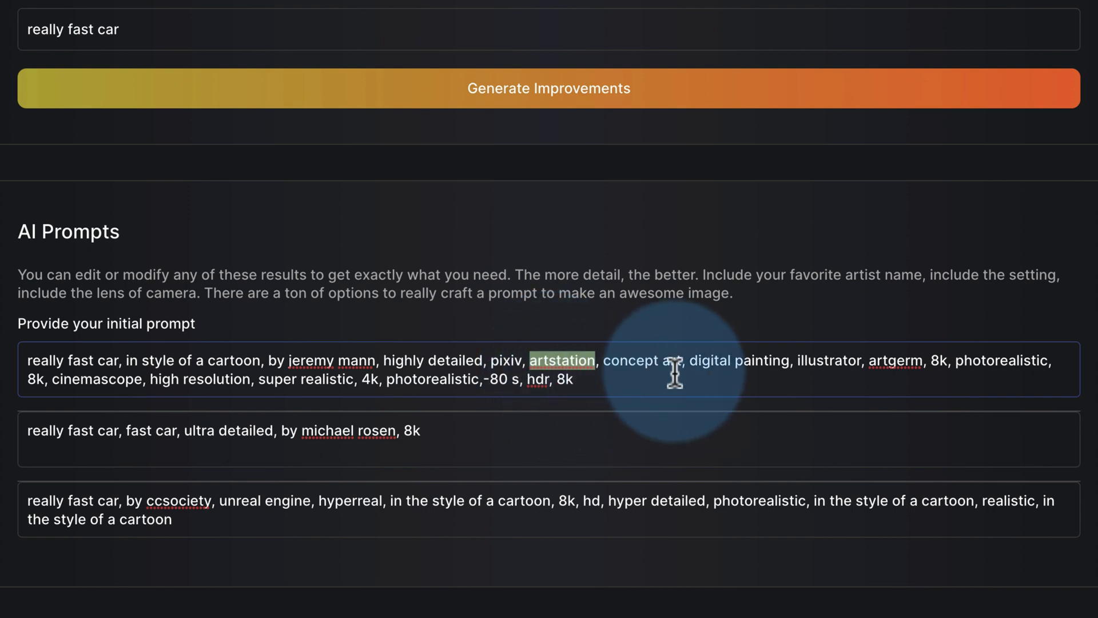
pyautogui.moveTo(722, 364); pyautogui.dragTo(789, 366)
pyautogui.click(722, 364)
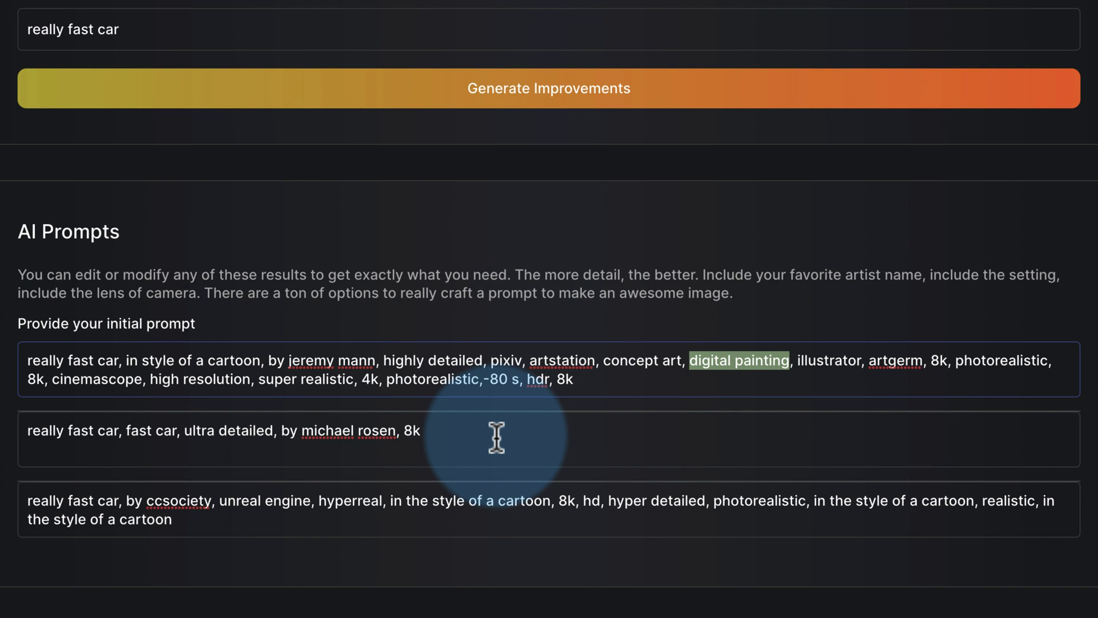
# Step: Copy the entire first AI prompt and use it to replace the image description in Make Images
pyautogui.moveTo(577, 377); pyautogui.dragTo(28, 366)
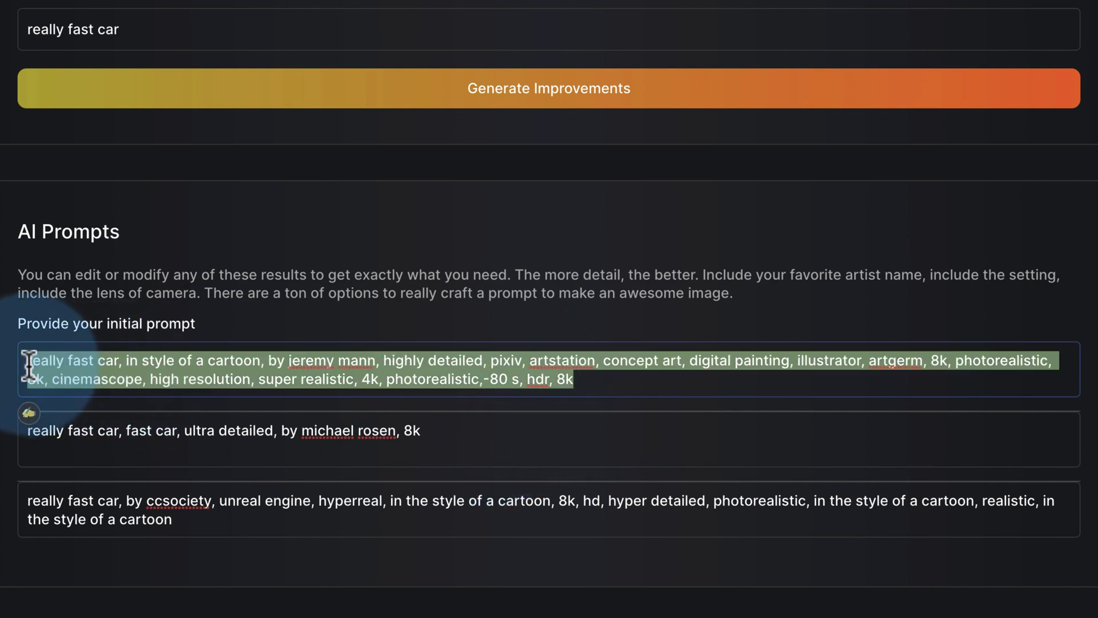
pyautogui.rightClick(84, 363)
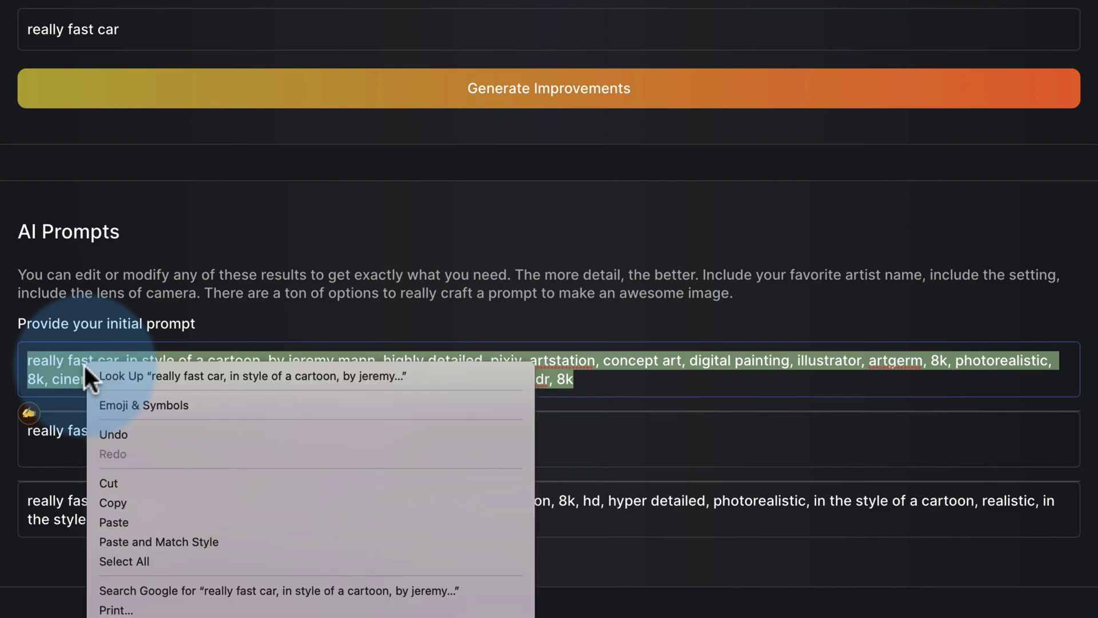
pyautogui.click(115, 502)
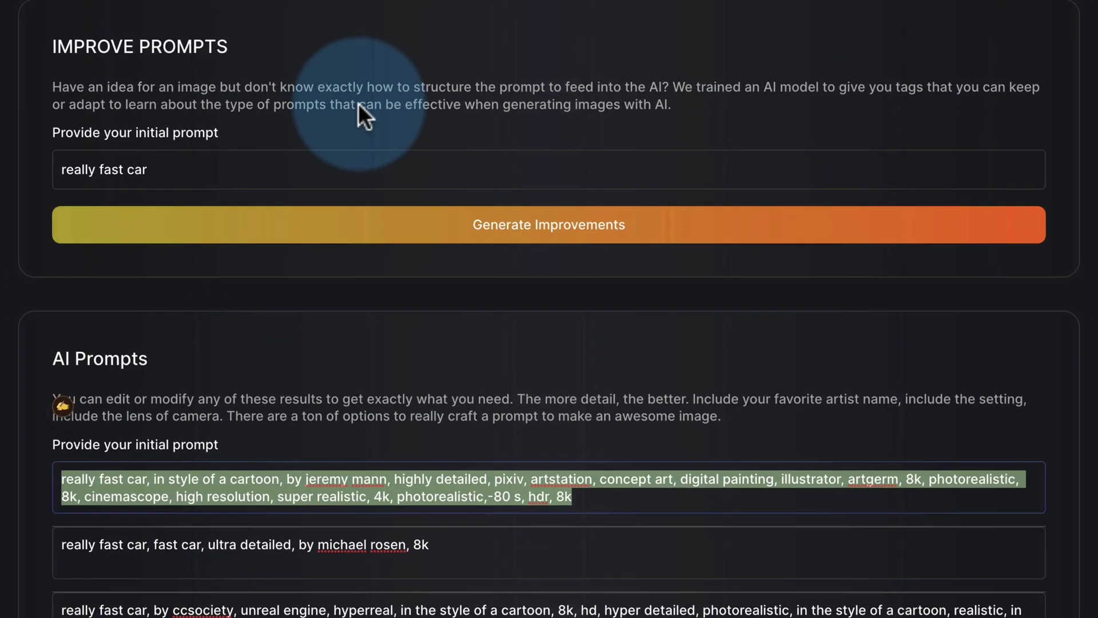
pyautogui.click(521, 98)
pyautogui.click(404, 240)
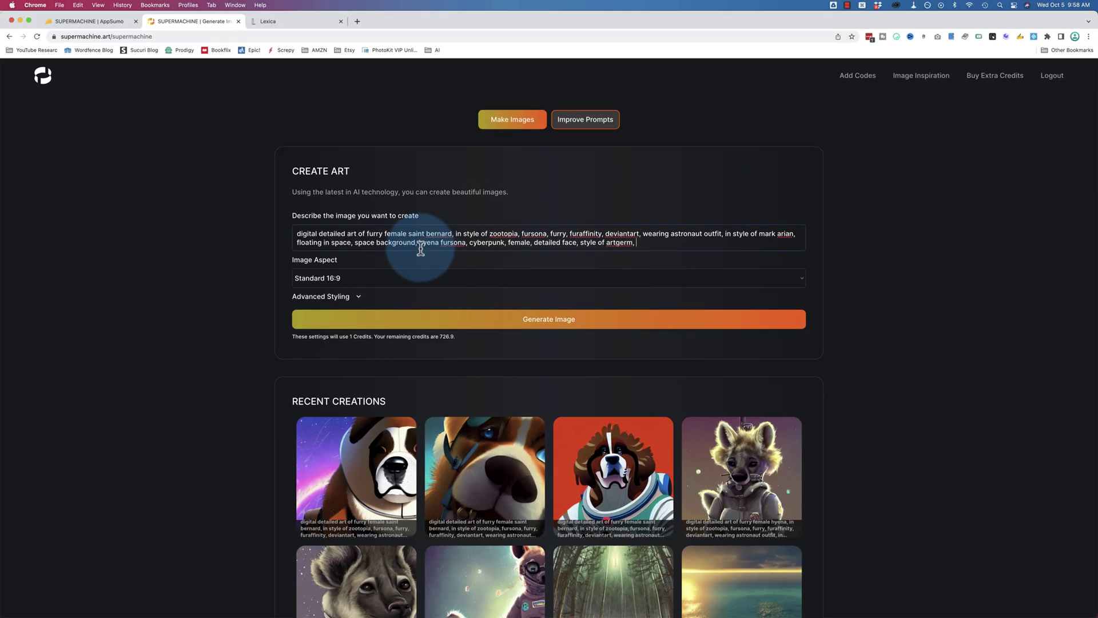
pyautogui.press('super+a')
pyautogui.press('super+v')
# Step: Set the image aspect to Square and highlight the credit cost of these settings
pyautogui.click(358, 280)
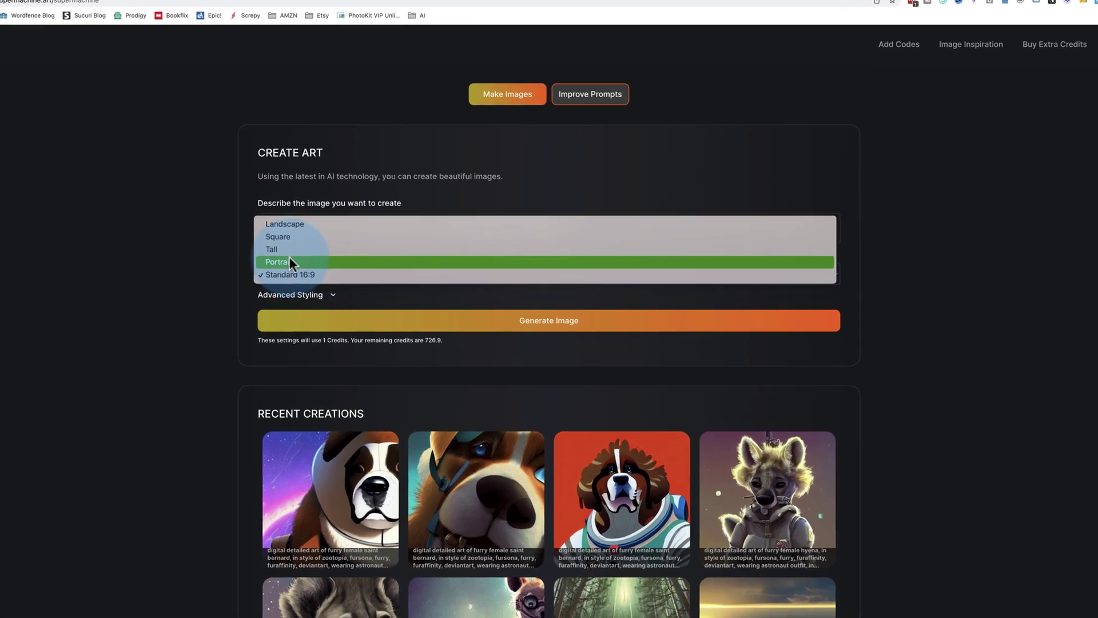
pyautogui.click(260, 236)
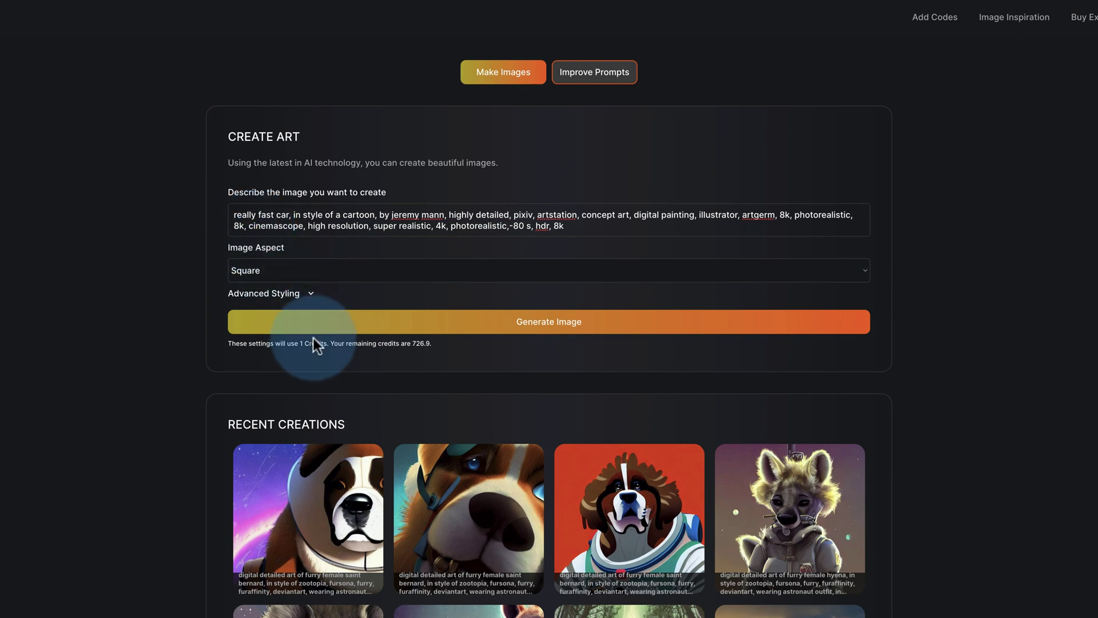
pyautogui.moveTo(294, 343); pyautogui.dragTo(326, 343)
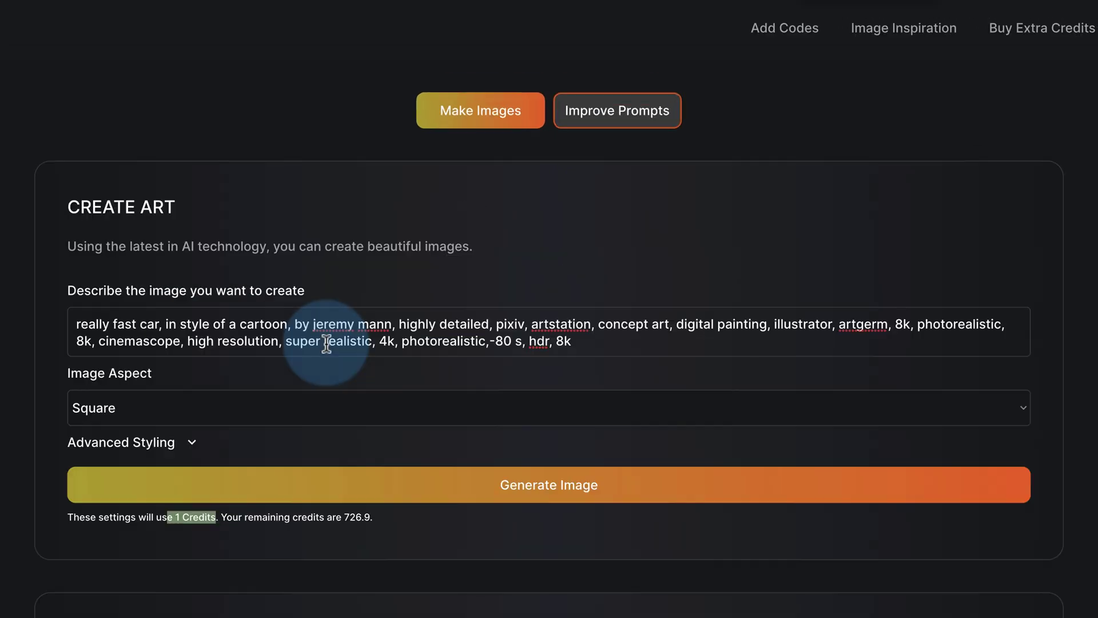
pyautogui.scroll(-2, 326, 343)
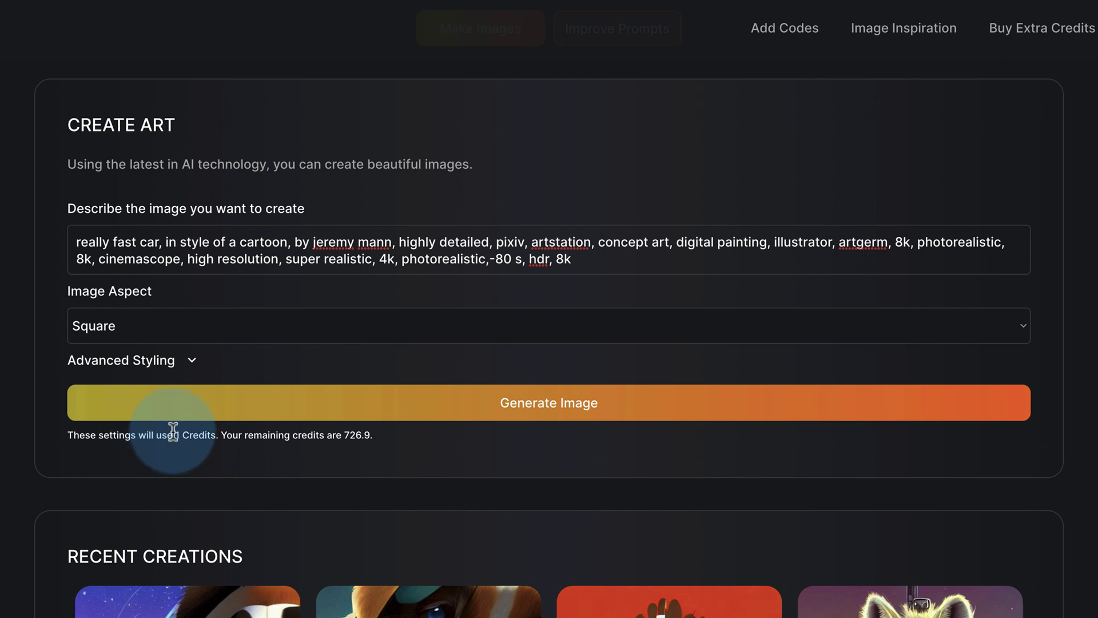
pyautogui.moveTo(173, 434); pyautogui.dragTo(186, 348)
# Step: Change the image aspect to Standard 16:9 and highlight its credit cost
pyautogui.click(179, 338)
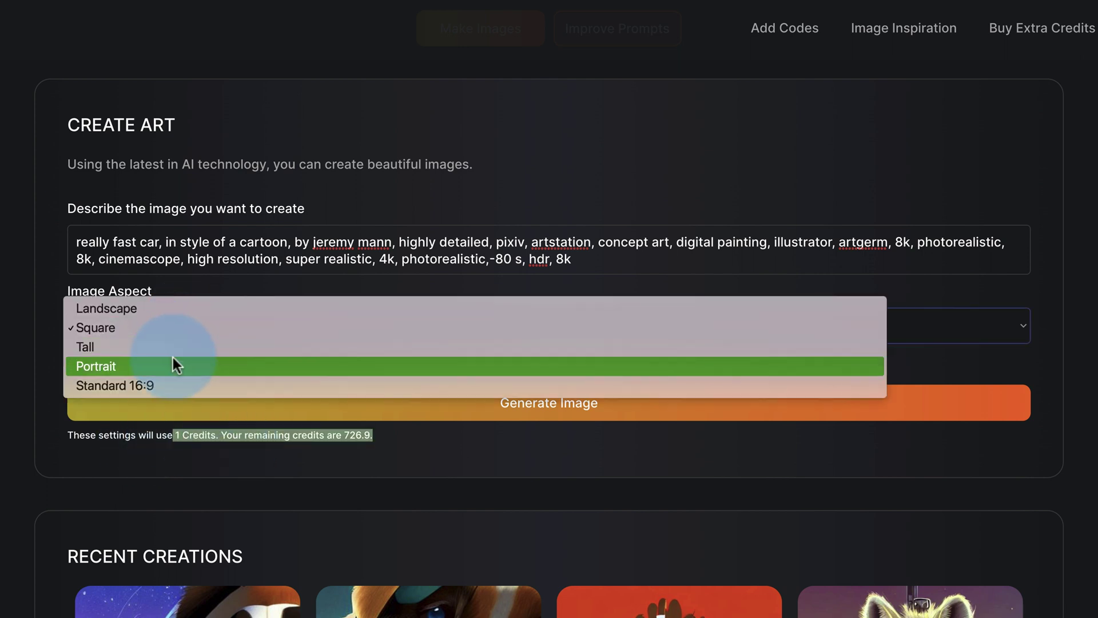
pyautogui.click(174, 385)
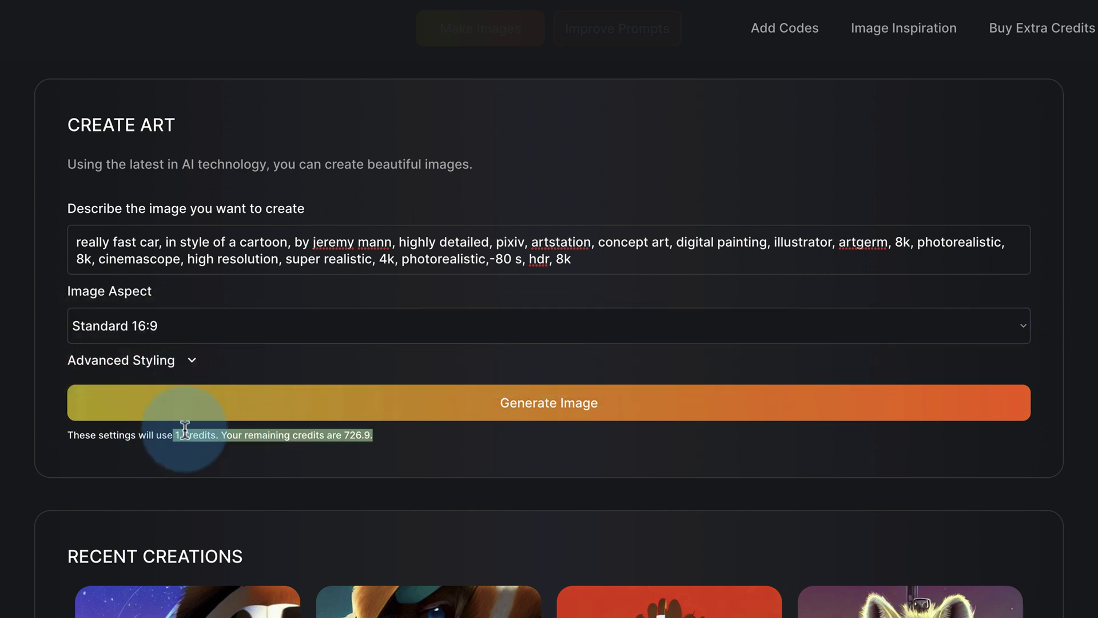
pyautogui.moveTo(175, 438); pyautogui.dragTo(253, 437)
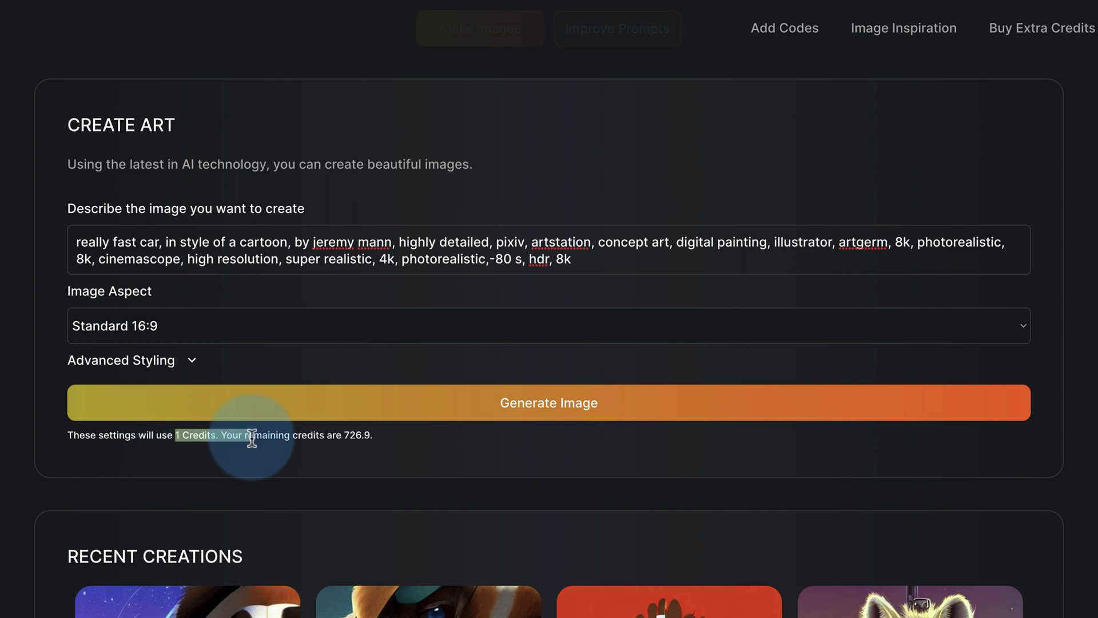
# Step: Switch the image aspect to Landscape, Square and Tall in turn to compare their credit costs
pyautogui.click(184, 323)
pyautogui.click(174, 249)
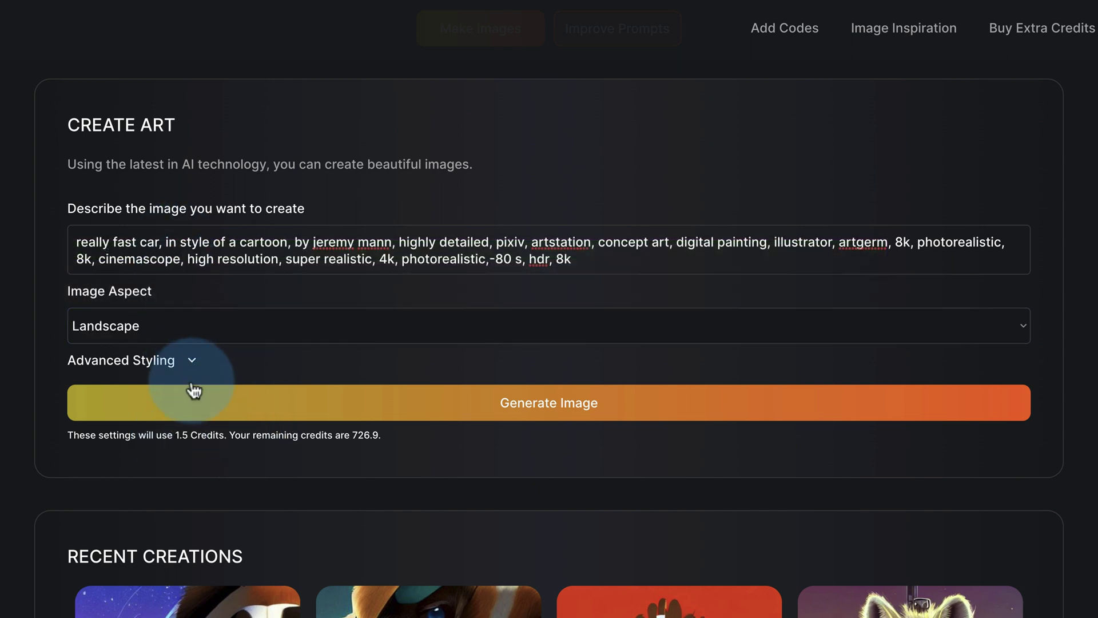
pyautogui.click(180, 334)
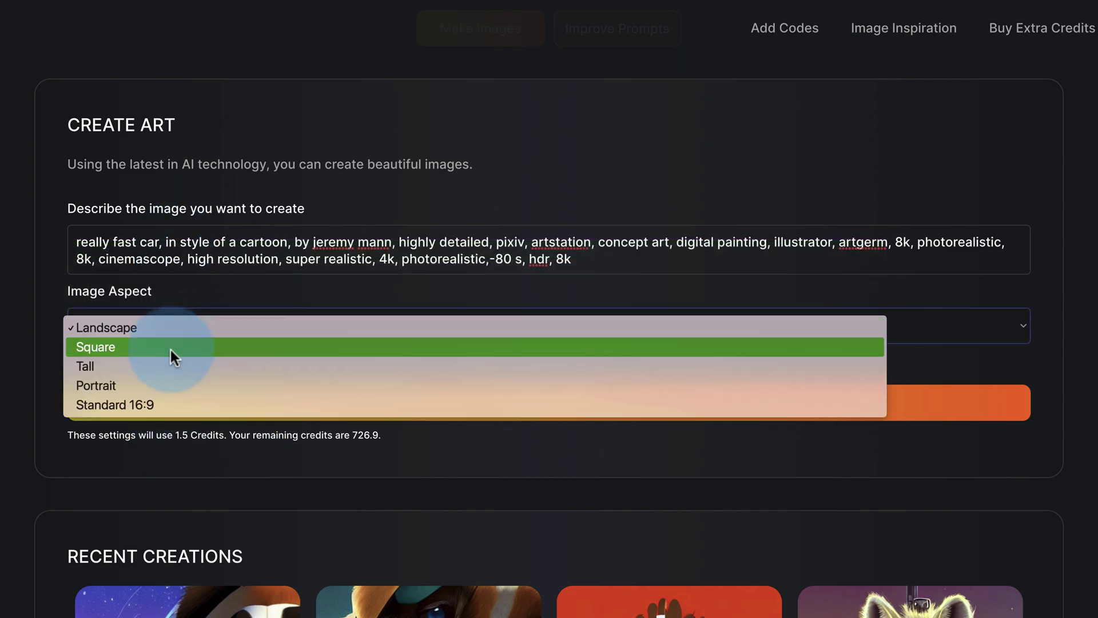
pyautogui.click(172, 348)
pyautogui.click(175, 339)
pyautogui.click(172, 345)
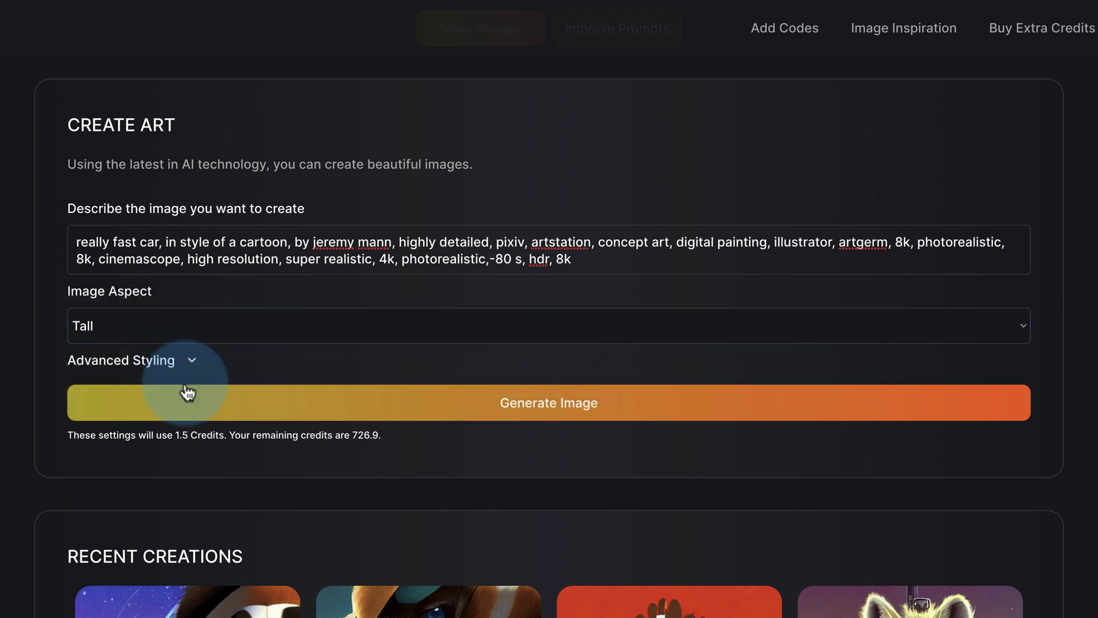
# Step: Set the image aspect to Portrait and highlight part of the credit usage line
pyautogui.click(191, 324)
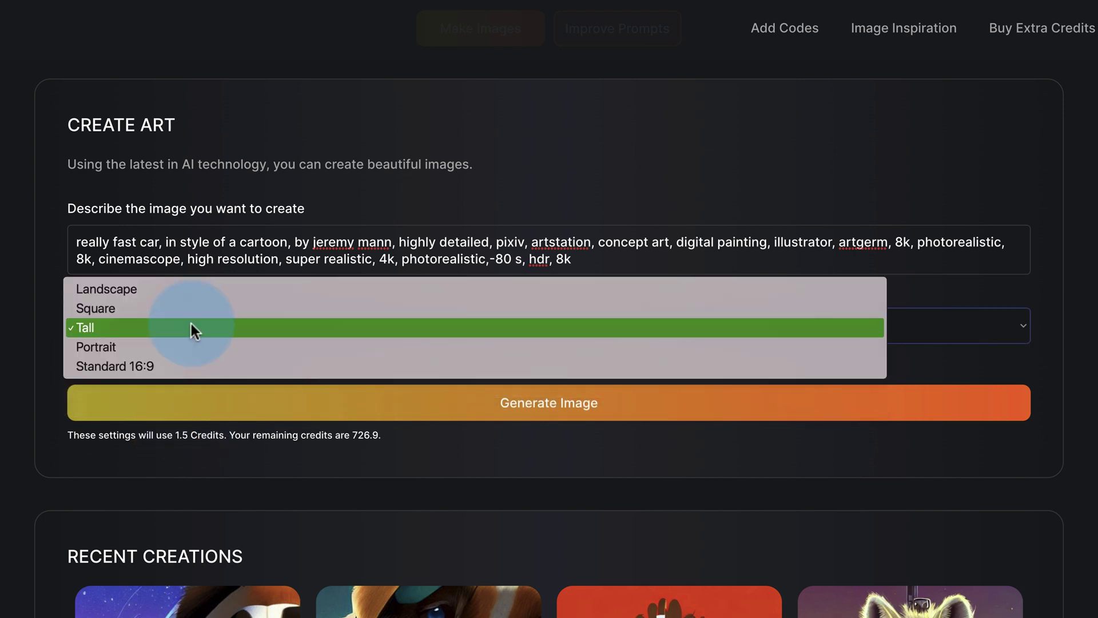
pyautogui.click(177, 349)
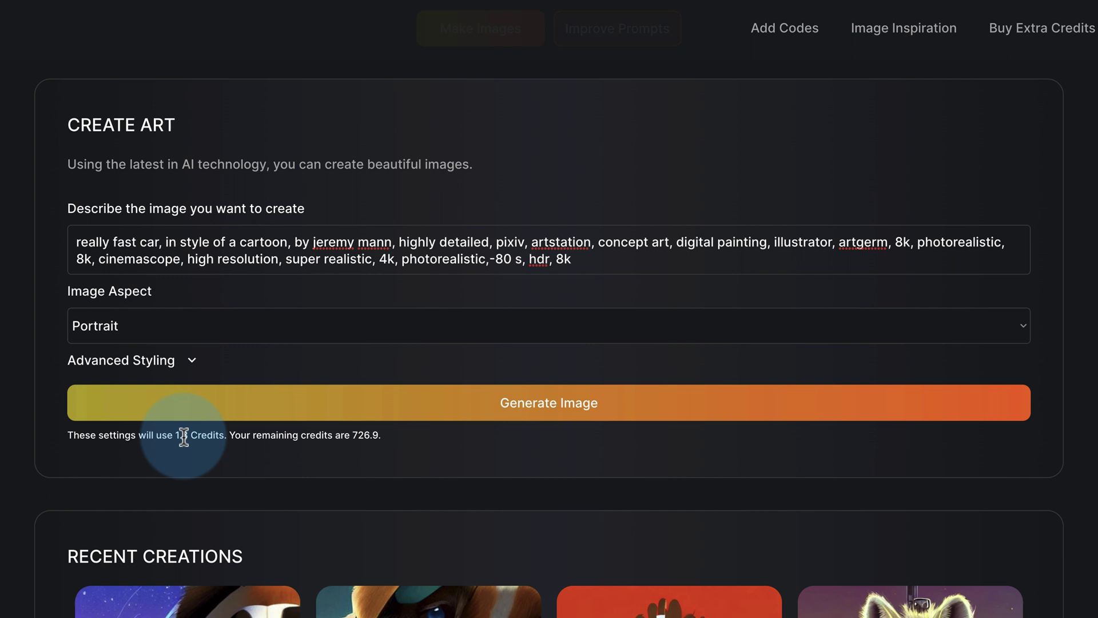
pyautogui.click(217, 313)
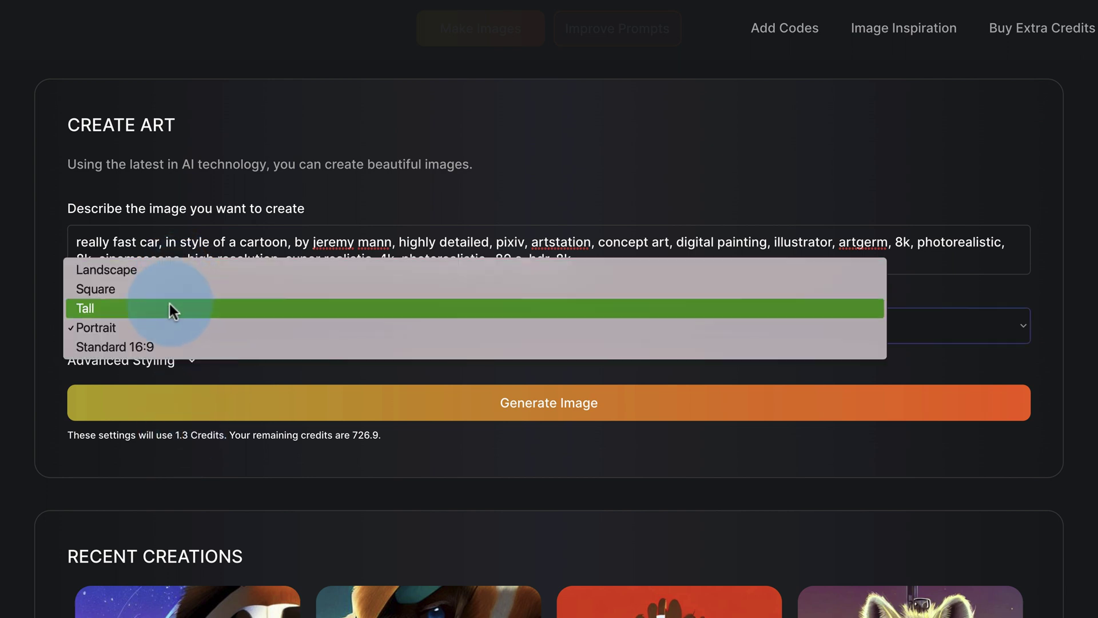
pyautogui.click(8, 347)
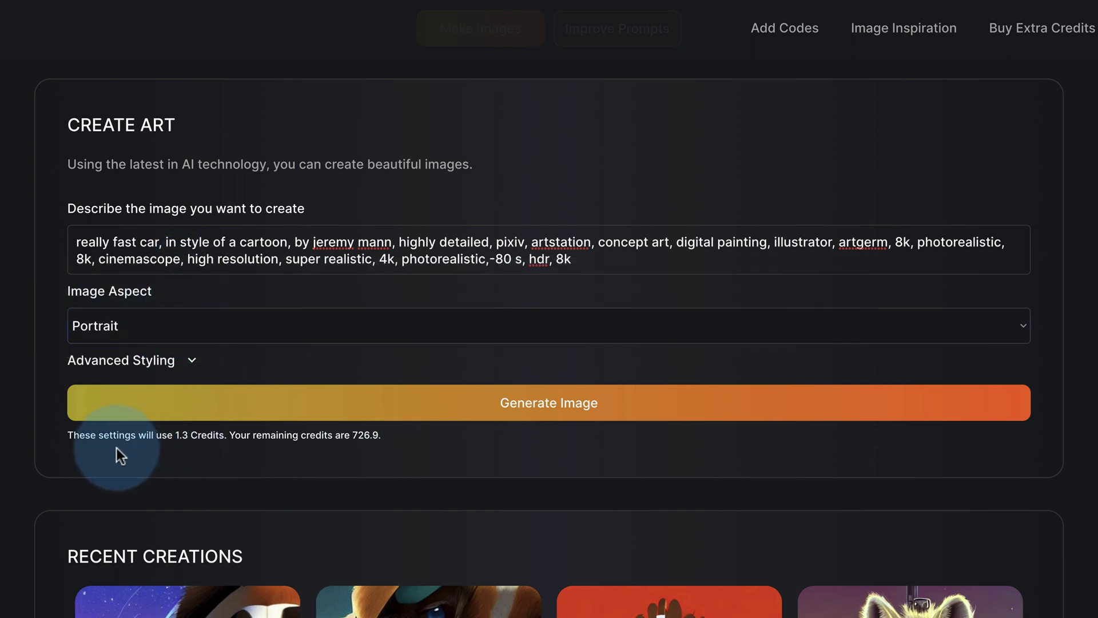
pyautogui.moveTo(96, 435); pyautogui.dragTo(244, 435)
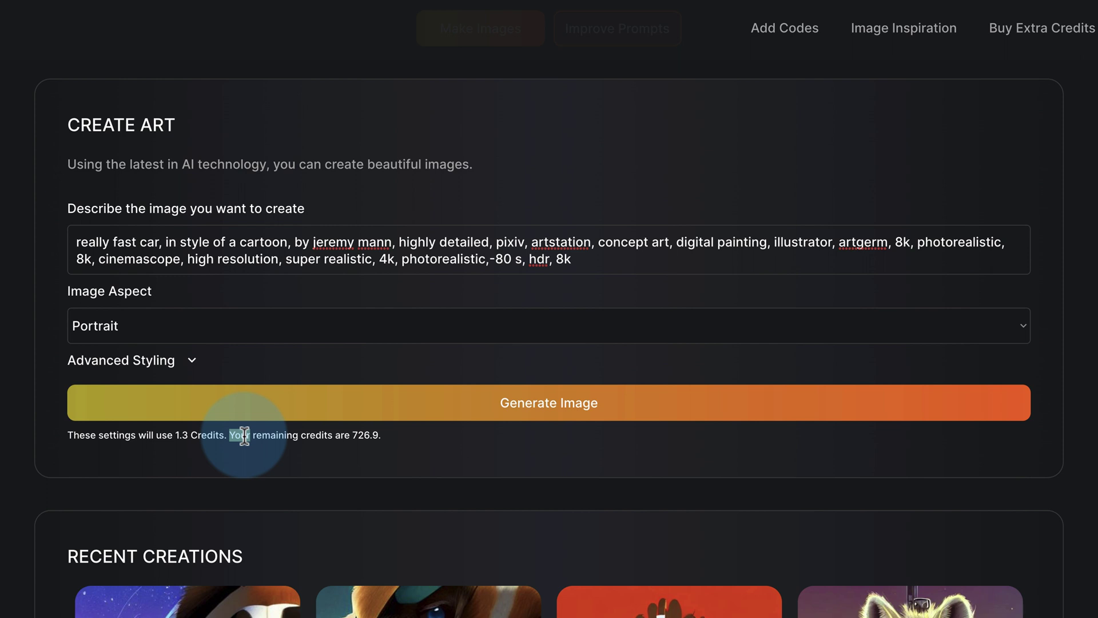
# Step: Expand Advanced Styling, add the artist style "by Marc Simonetti" to the image description and highlight it there
pyautogui.scroll(-3, 246, 435)
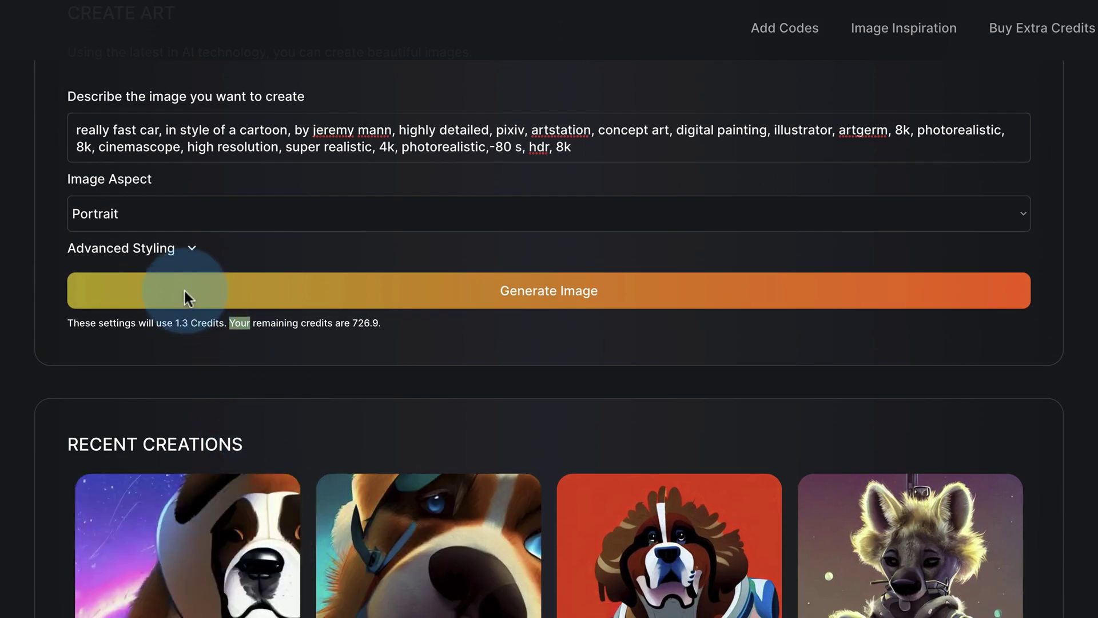
pyautogui.click(189, 249)
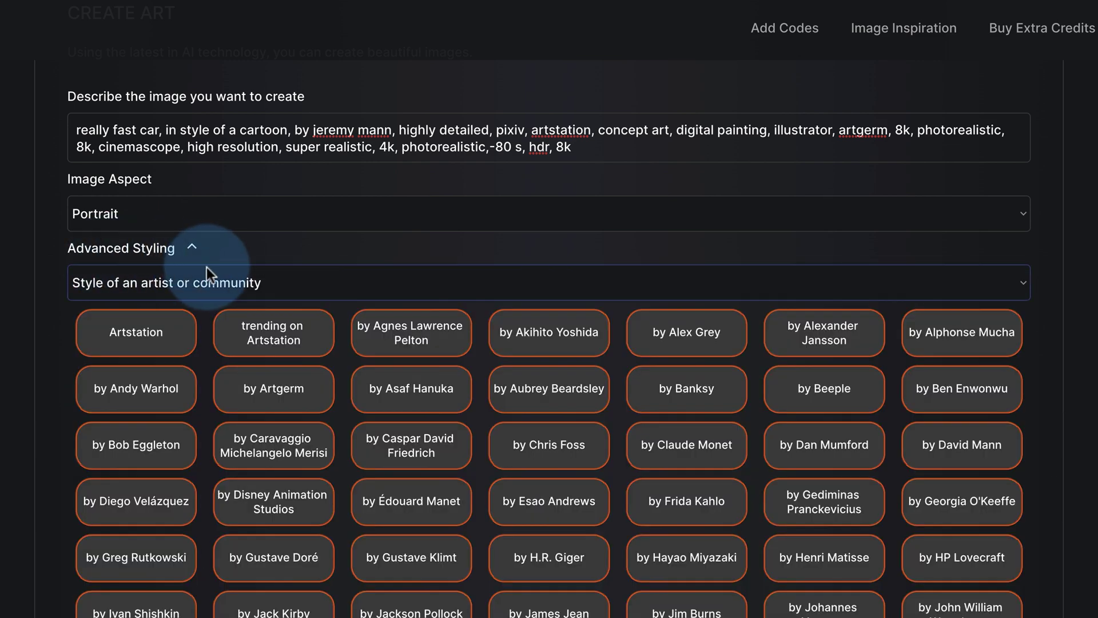
pyautogui.scroll(-3, 57, 294)
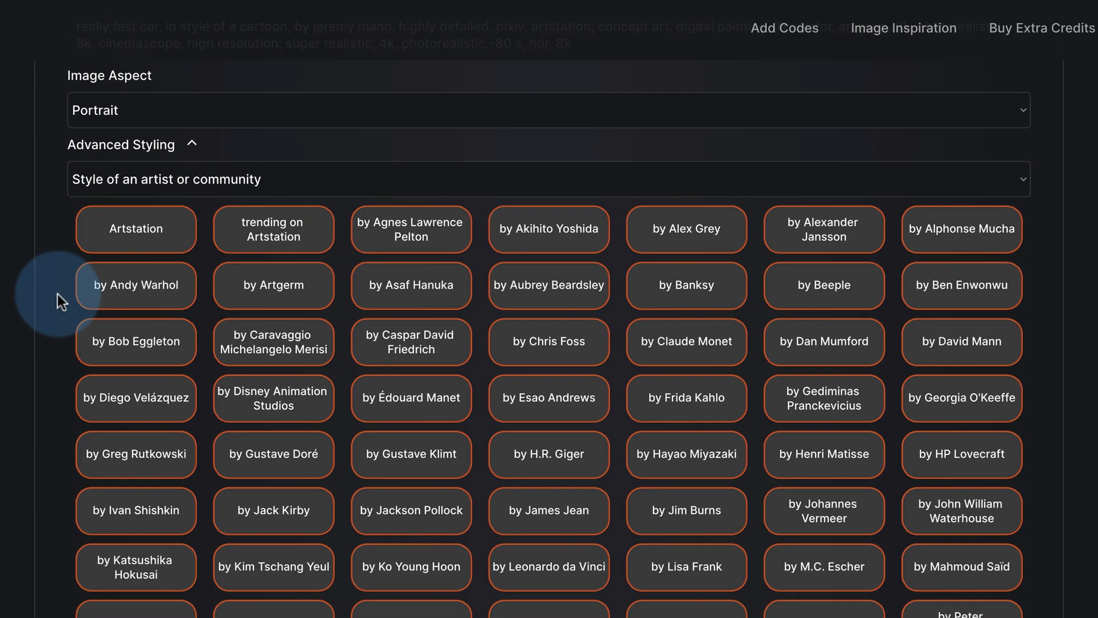
pyautogui.scroll(-3, 57, 294)
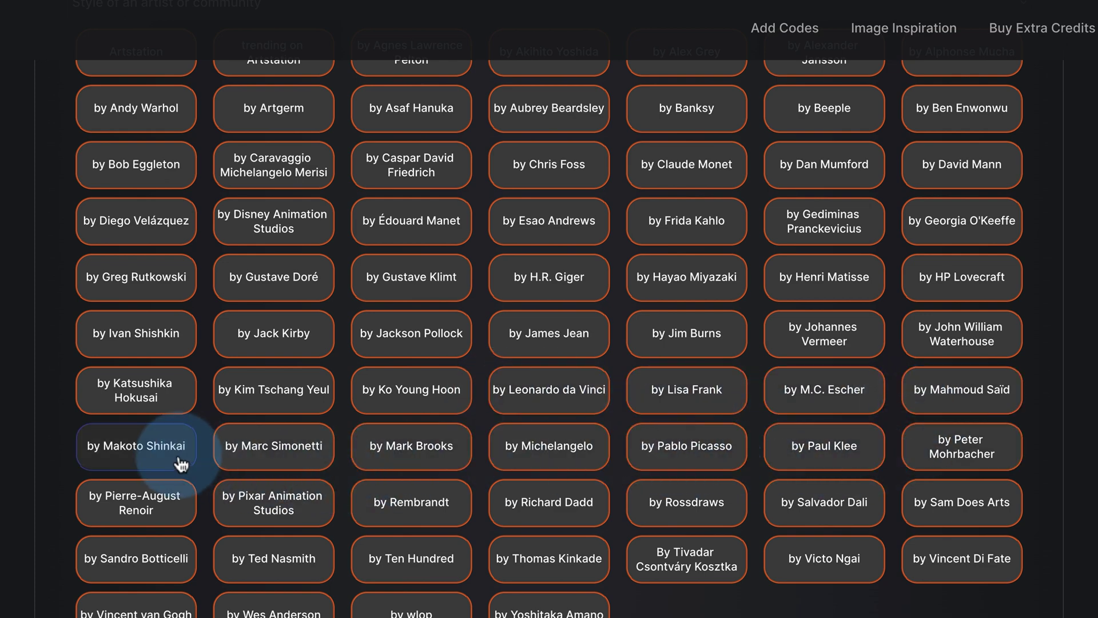
pyautogui.click(269, 452)
pyautogui.scroll(6, 269, 452)
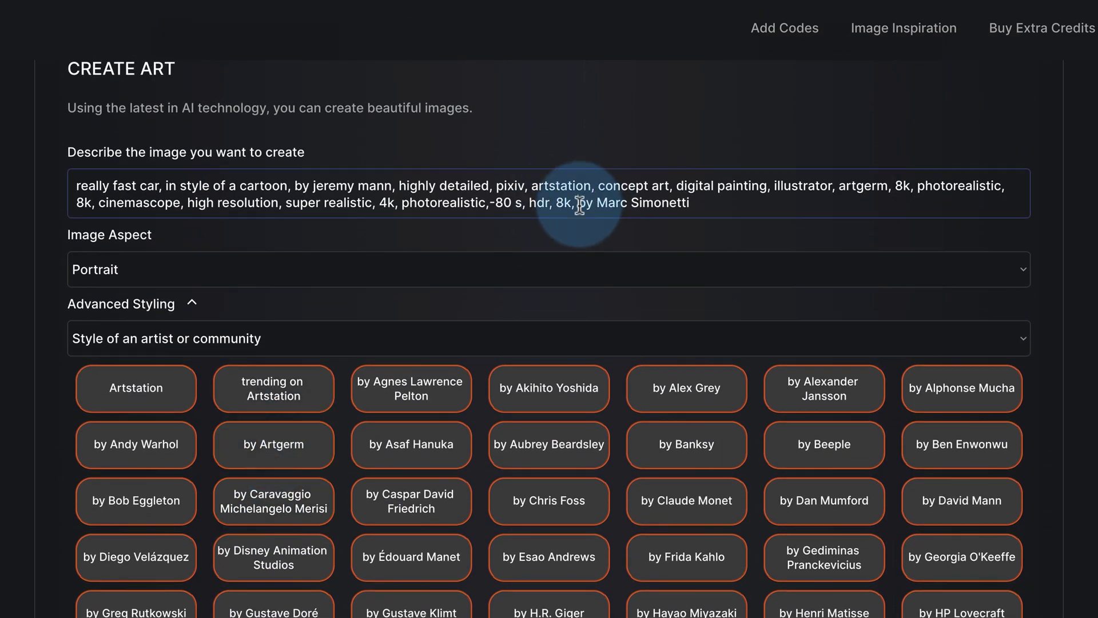
pyautogui.moveTo(578, 203); pyautogui.dragTo(703, 207)
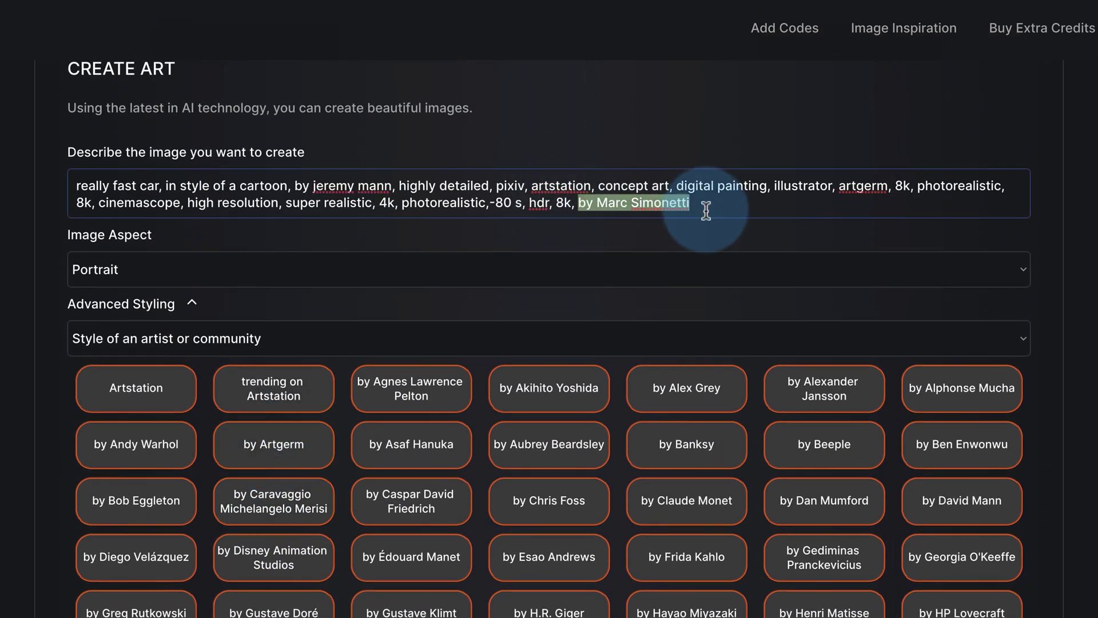
# Step: Add the artist style "by Banksy" to the image description and highlight the added artist tags
pyautogui.click(694, 444)
pyautogui.moveTo(585, 201); pyautogui.dragTo(772, 205)
pyautogui.click(761, 207)
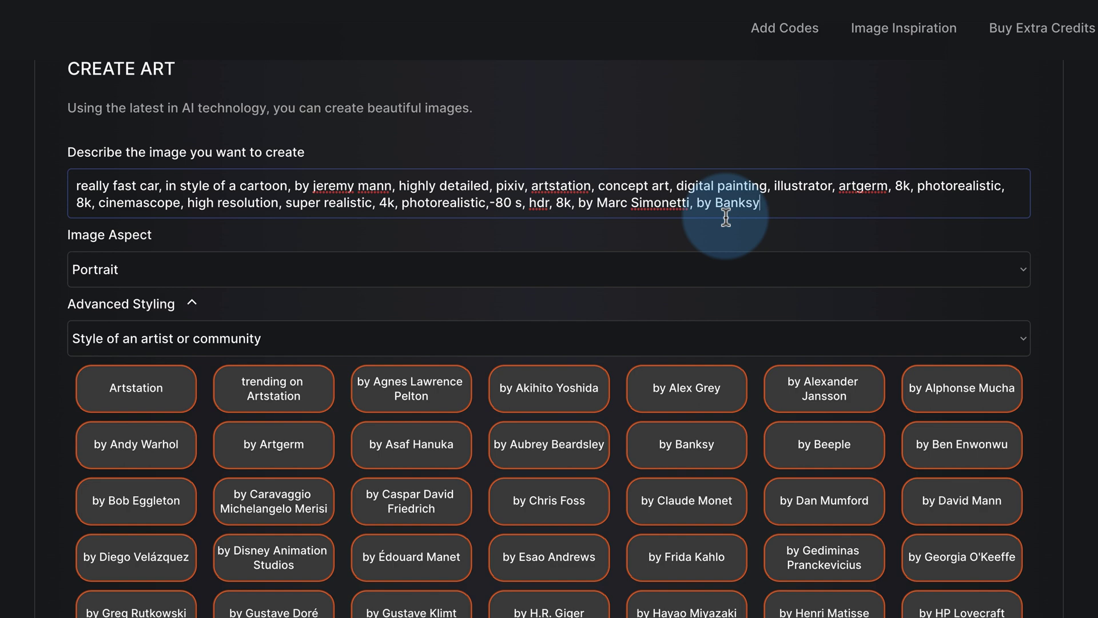
# Step: Browse the artist styles, and view the options of the Drawing Style and Visual Style categories
pyautogui.scroll(-3, 727, 216)
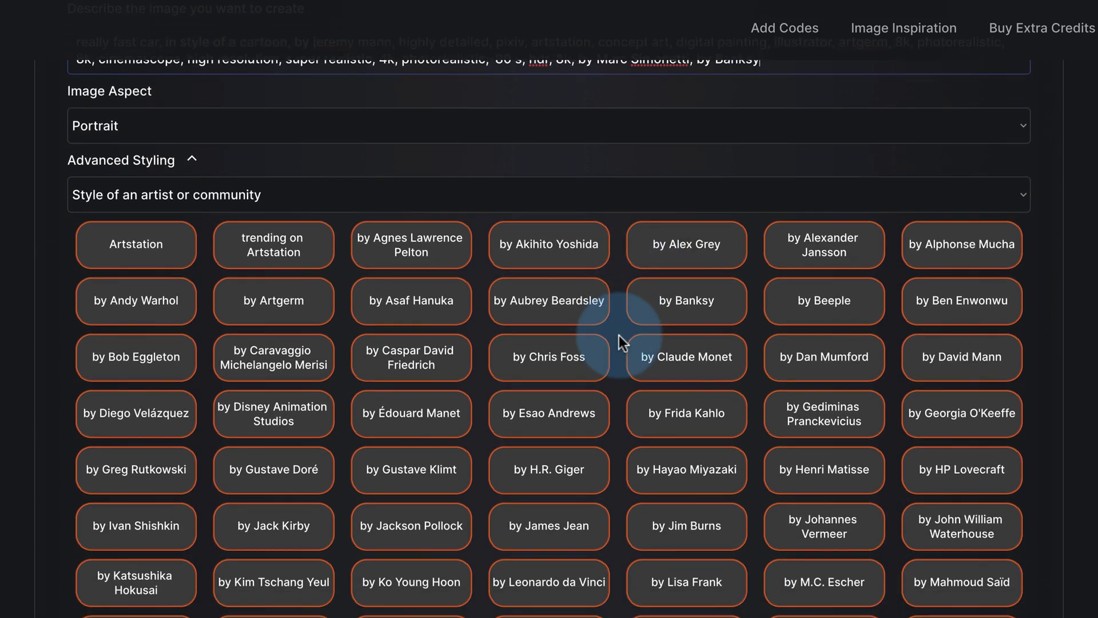
pyautogui.scroll(-1, 618, 335)
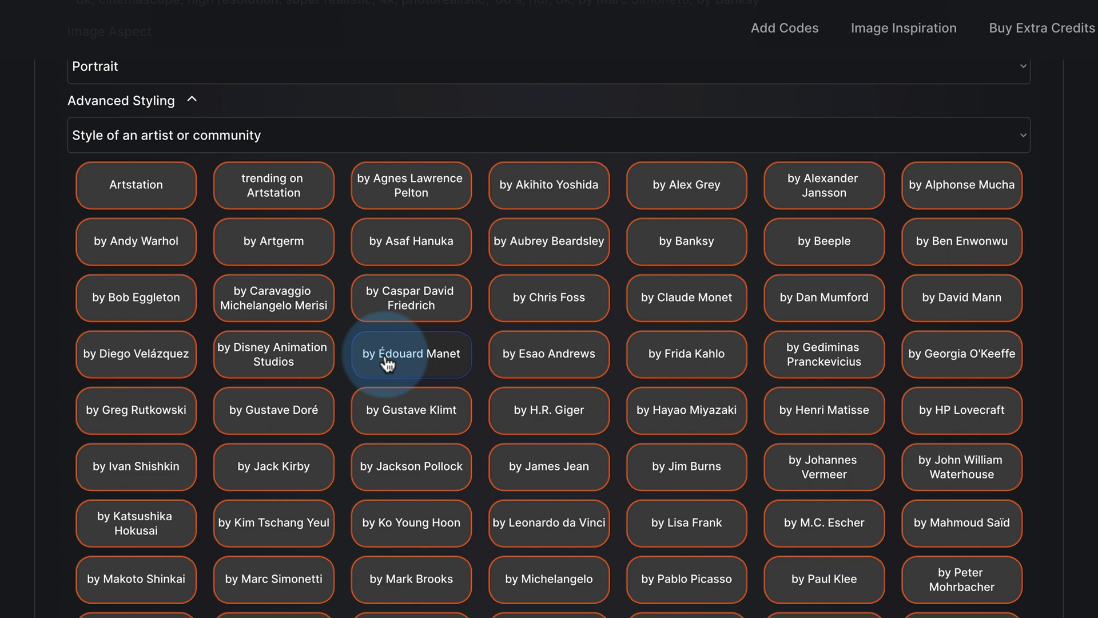
pyautogui.click(184, 135)
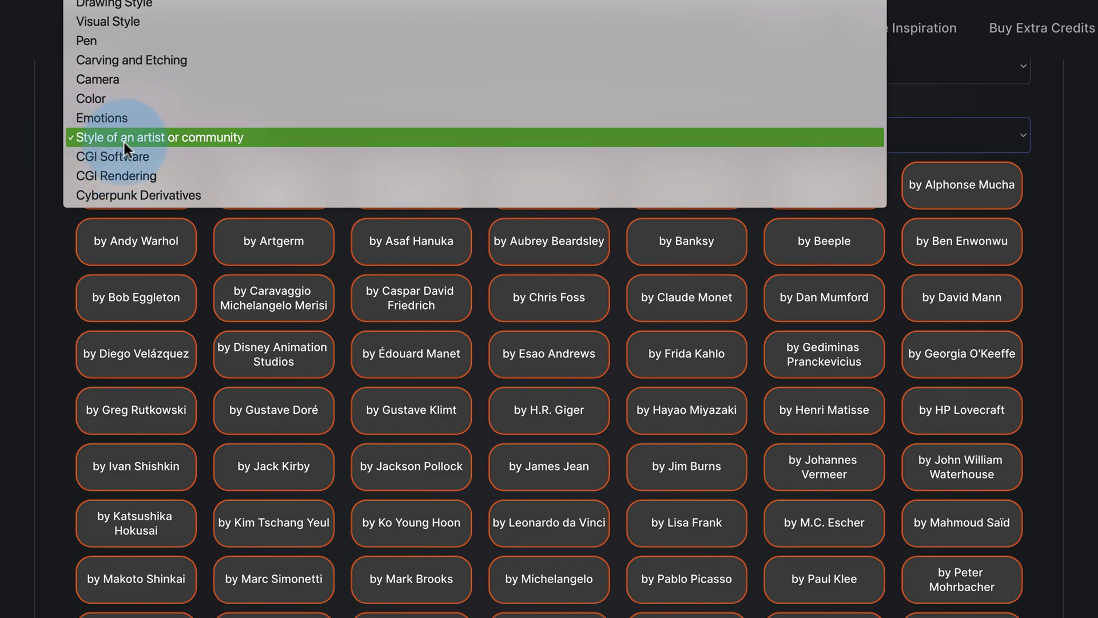
pyautogui.click(122, 5)
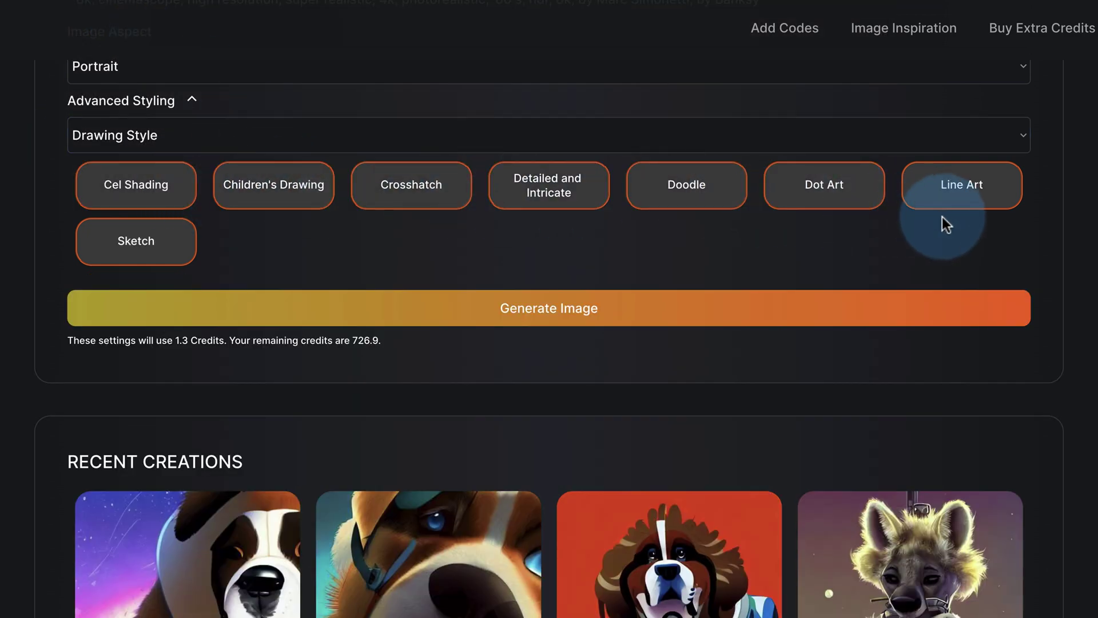
pyautogui.click(146, 134)
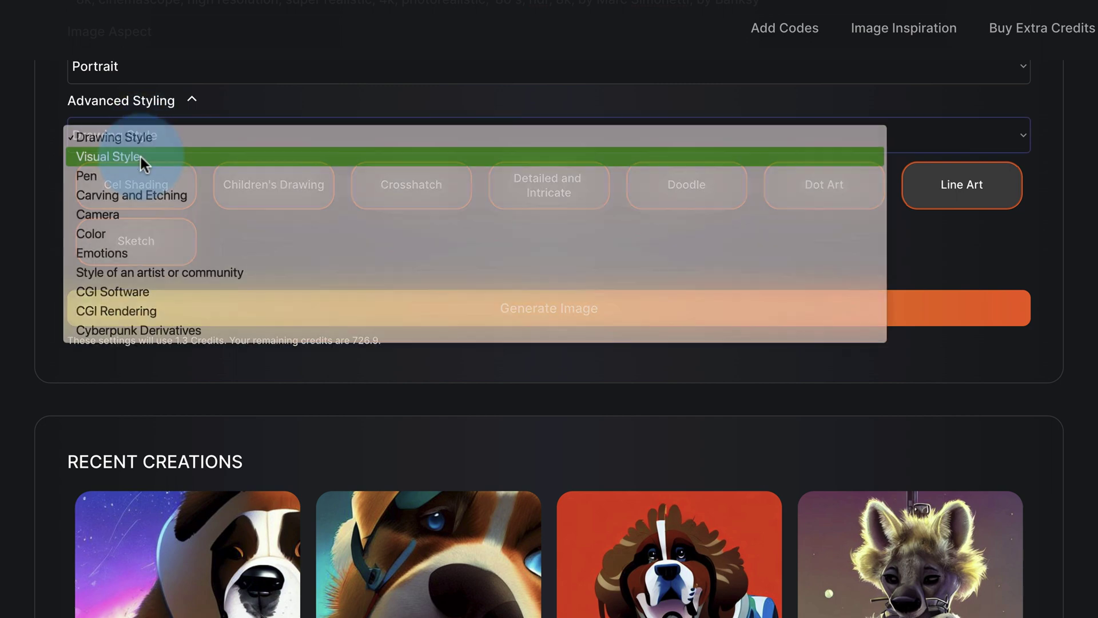
pyautogui.click(140, 157)
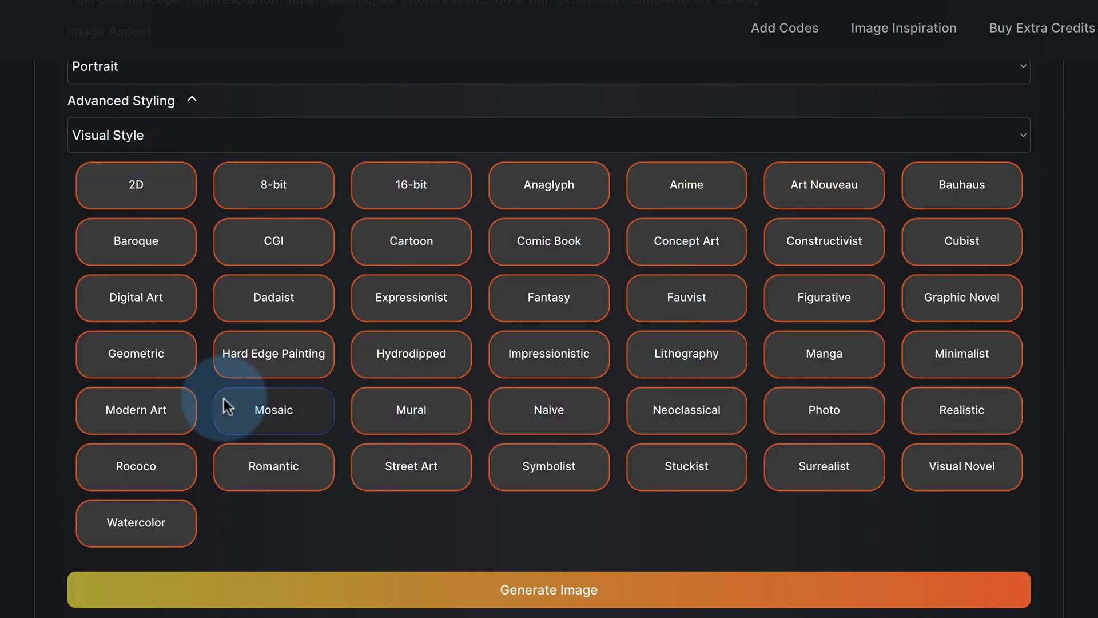
# Step: View the advanced styling options of the Pen, Carving and Etching, and Camera categories
pyautogui.click(156, 135)
pyautogui.click(148, 151)
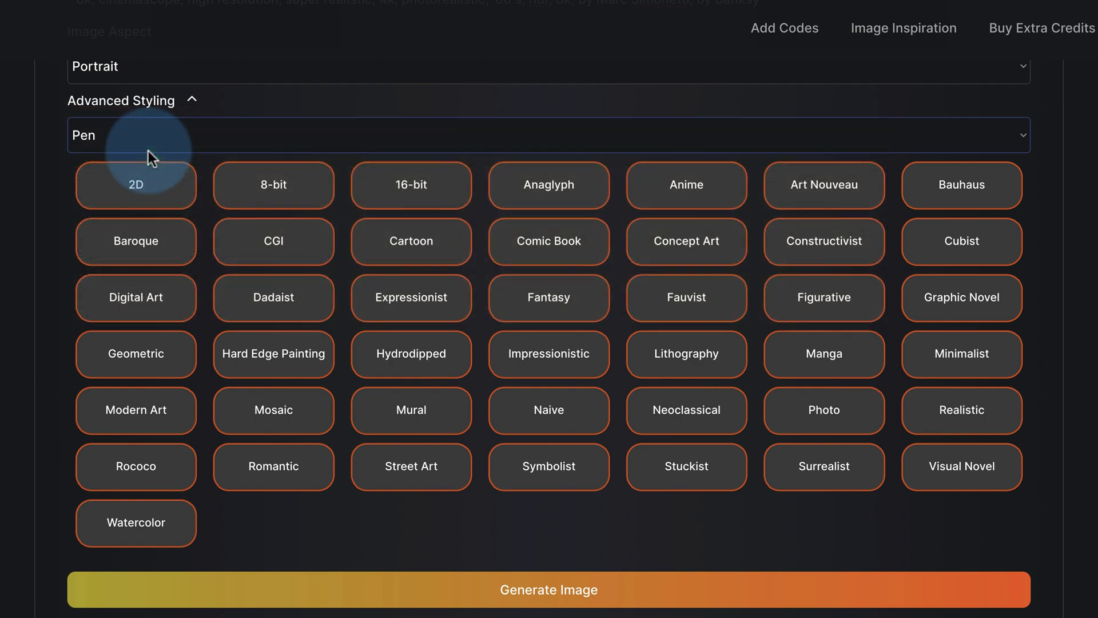
pyautogui.click(197, 137)
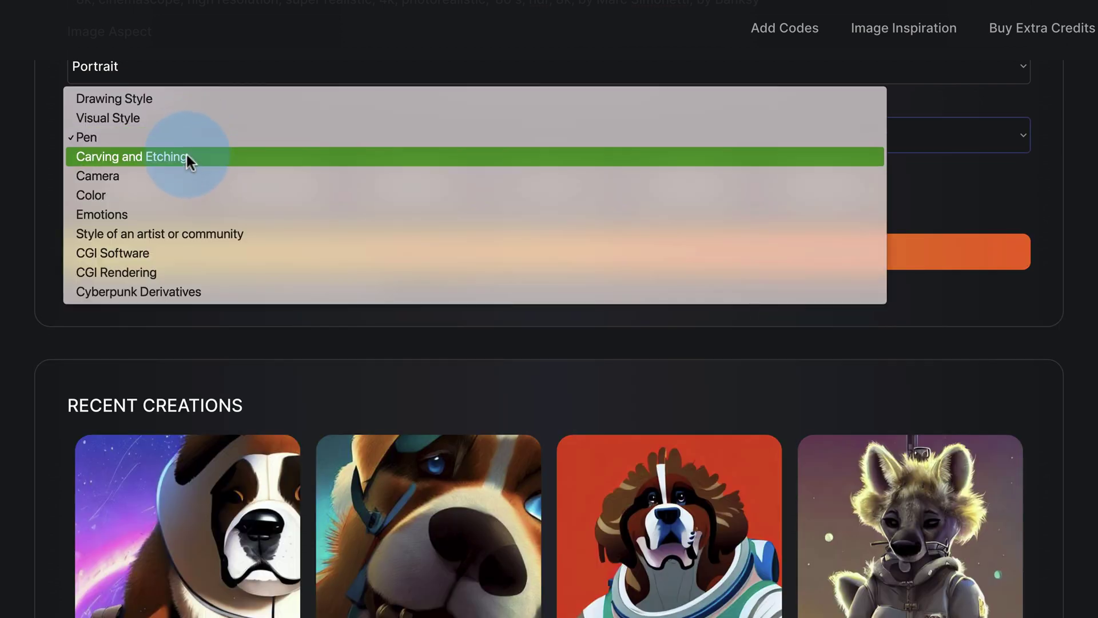
pyautogui.click(186, 155)
pyautogui.click(219, 145)
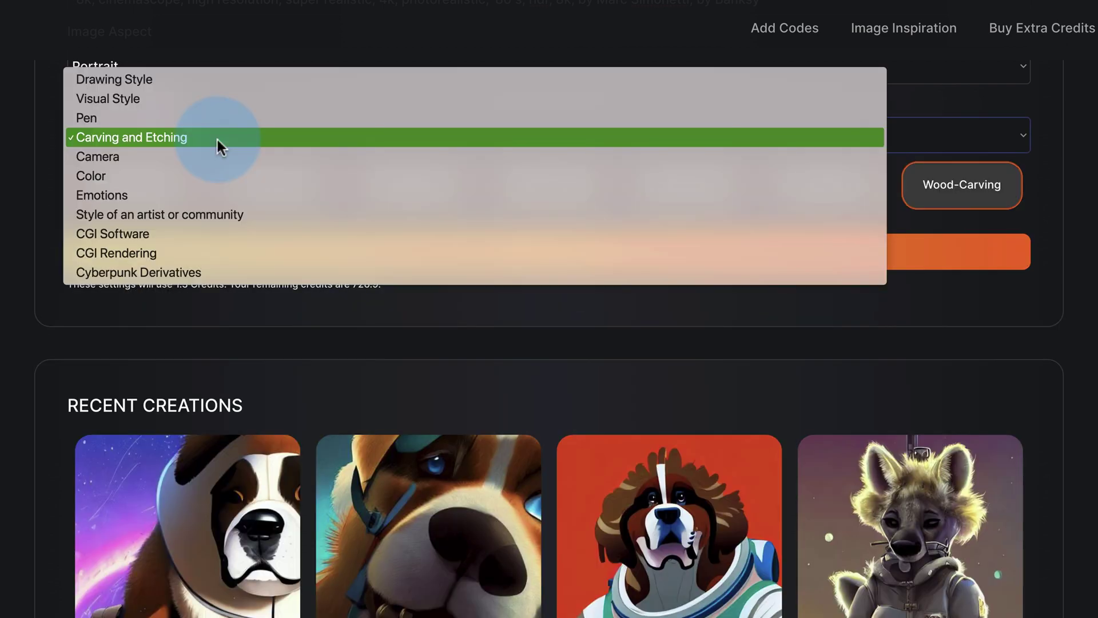
pyautogui.click(208, 156)
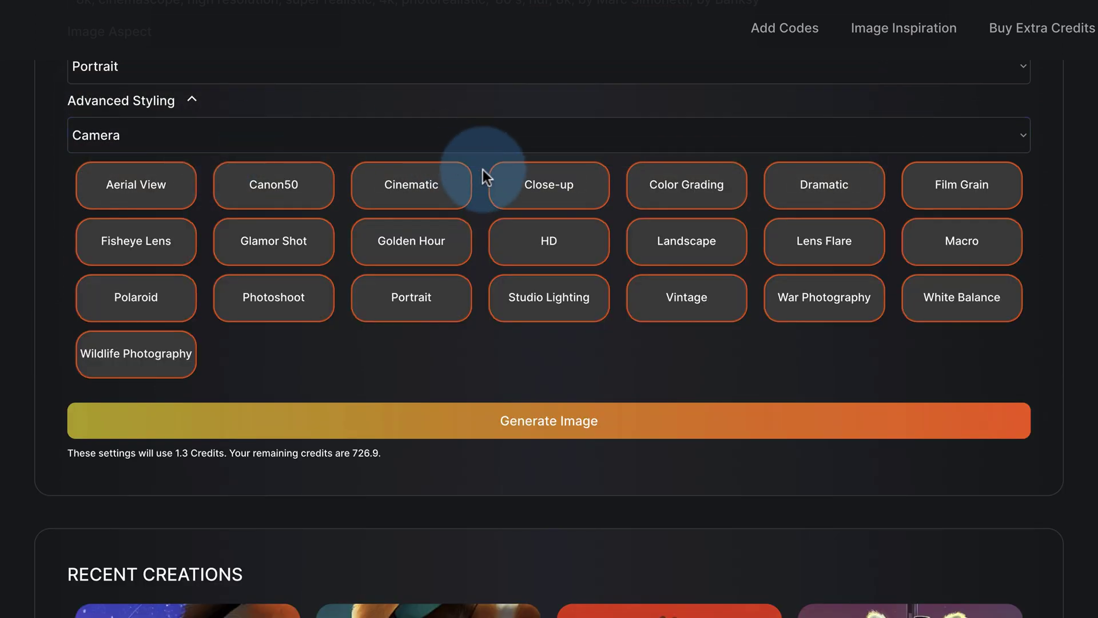
pyautogui.click(372, 135)
pyautogui.press('Escape')
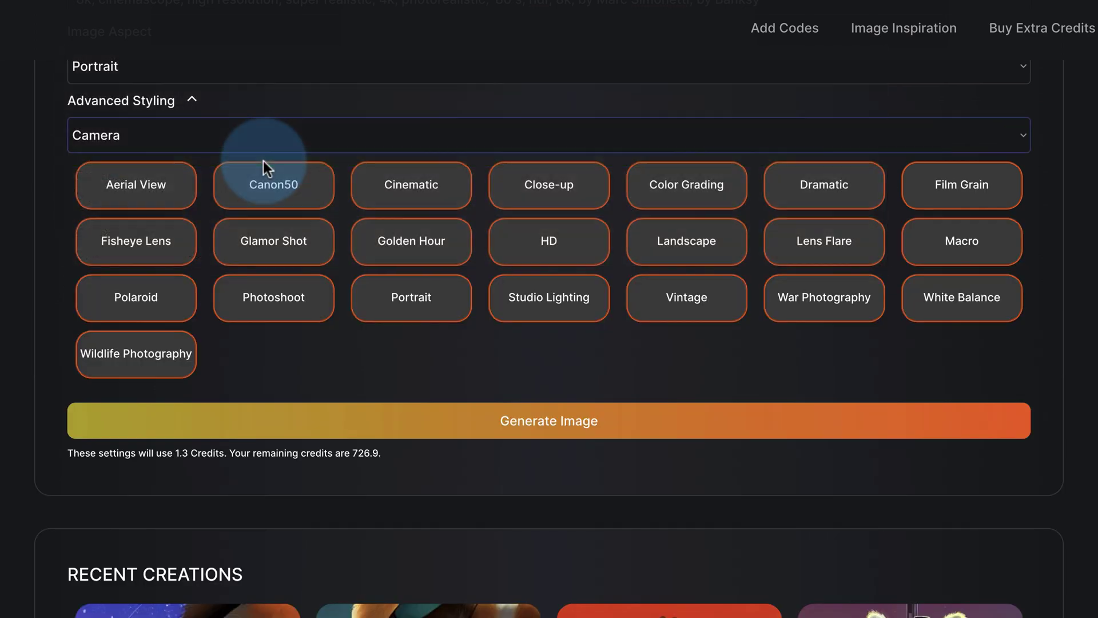
# Step: View the styling options of the Color, Emotions, CGI Software and CGI Rendering categories
pyautogui.click(285, 135)
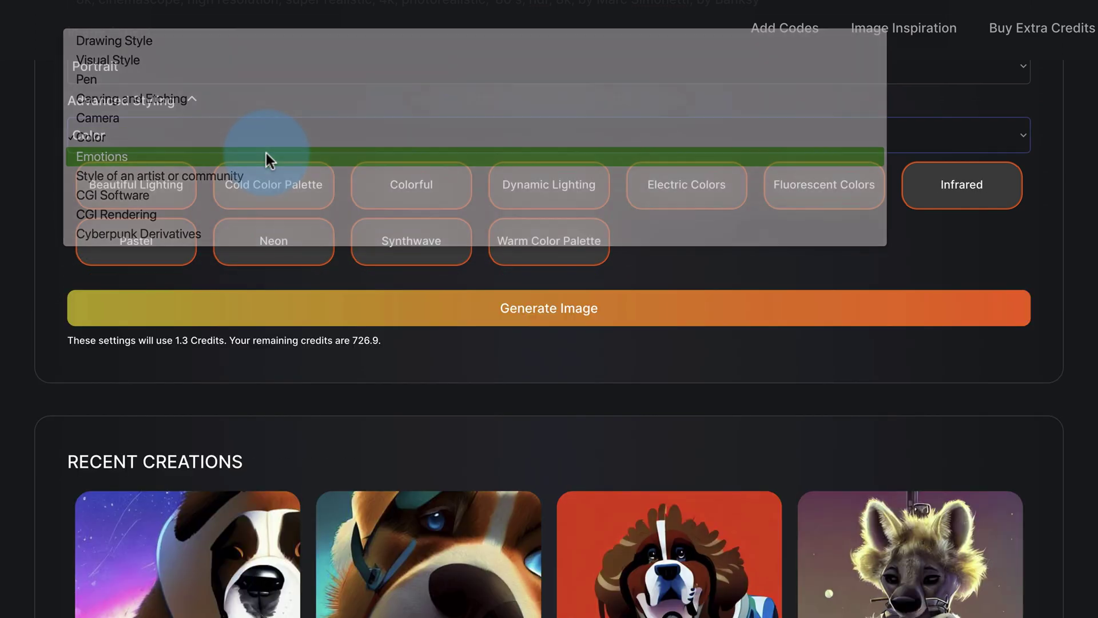
pyautogui.click(266, 157)
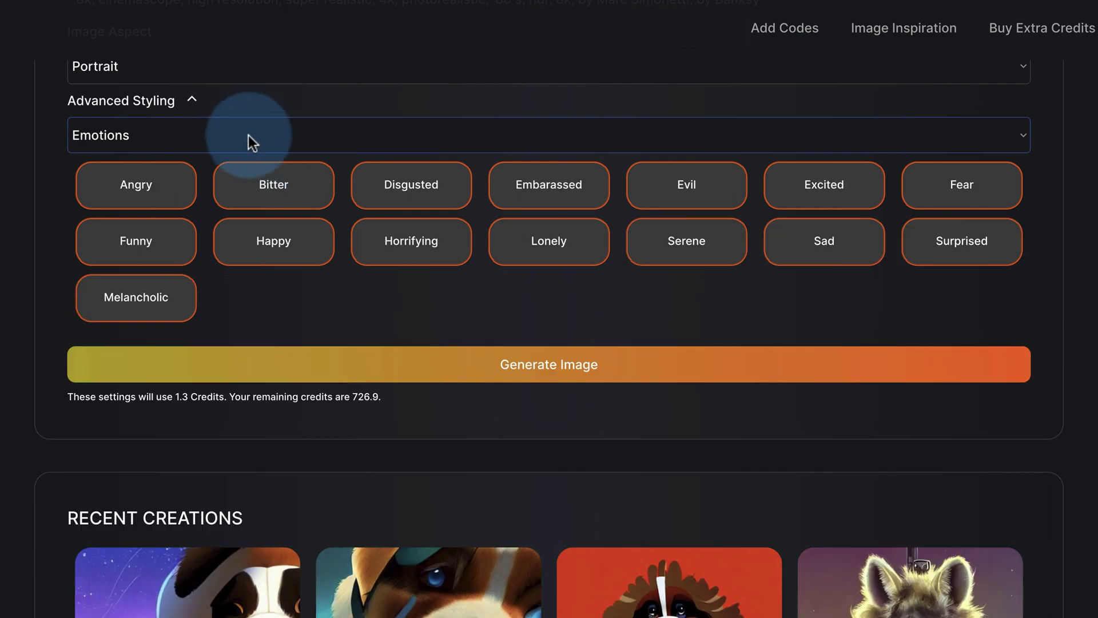
pyautogui.click(248, 135)
pyautogui.click(191, 177)
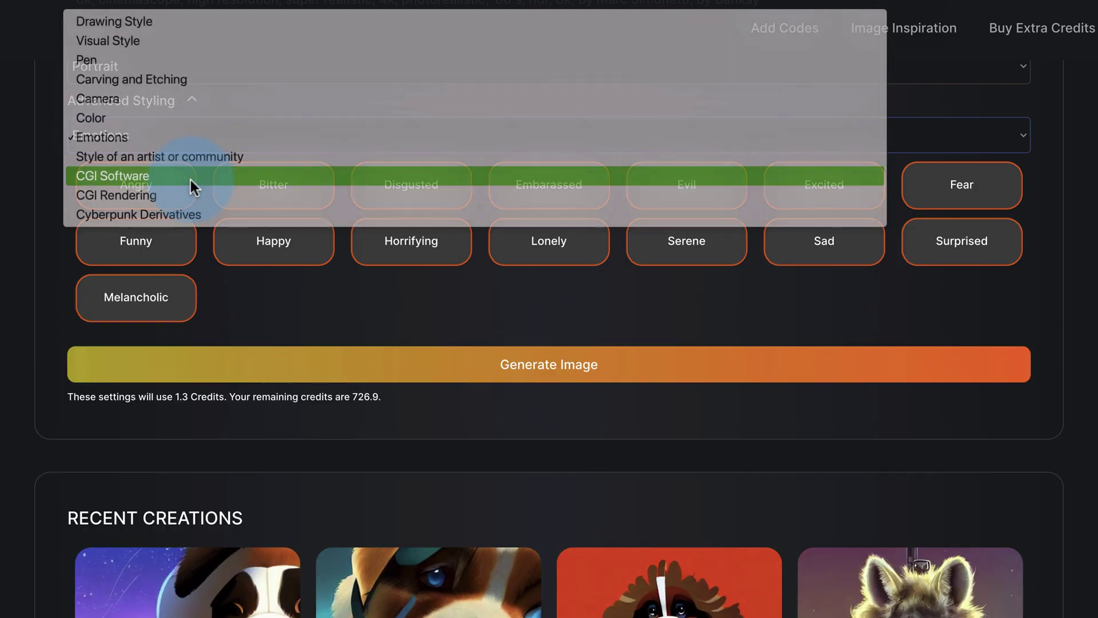
pyautogui.click(246, 141)
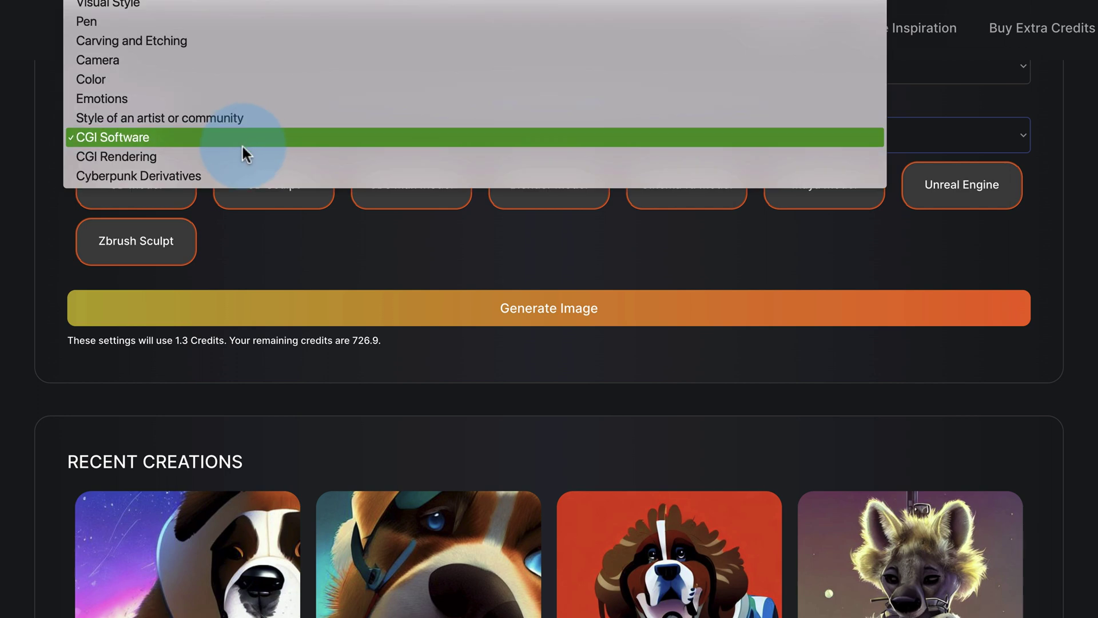
pyautogui.click(234, 159)
pyautogui.click(238, 140)
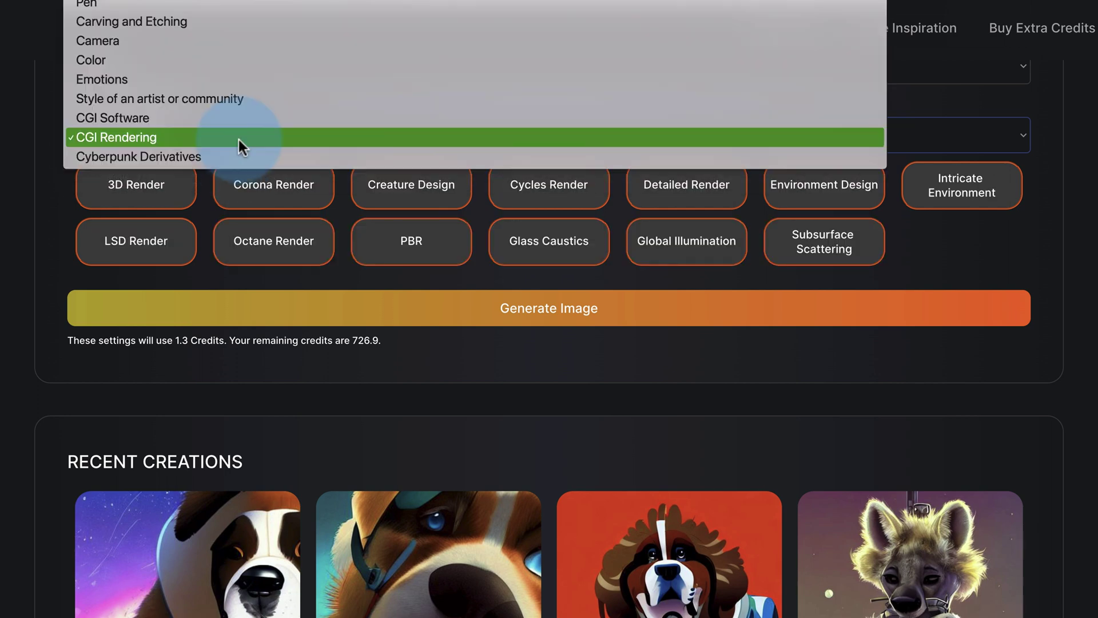
# Step: Show the Cyberpunk Derivatives category and look through its styles without adding any
pyautogui.click(229, 154)
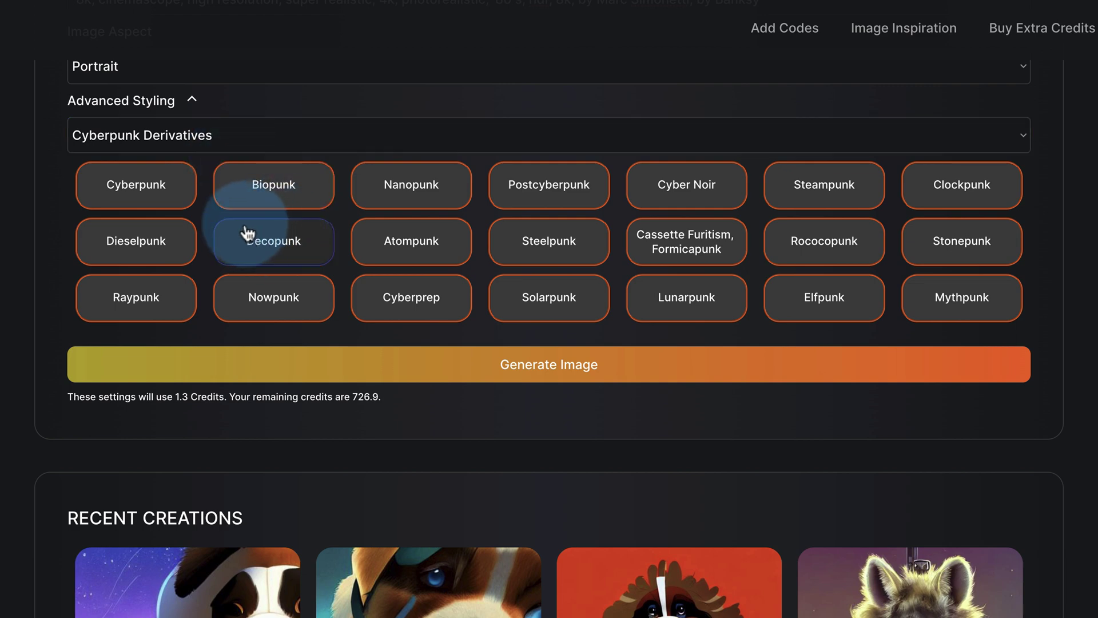
pyautogui.click(426, 204)
pyautogui.click(416, 261)
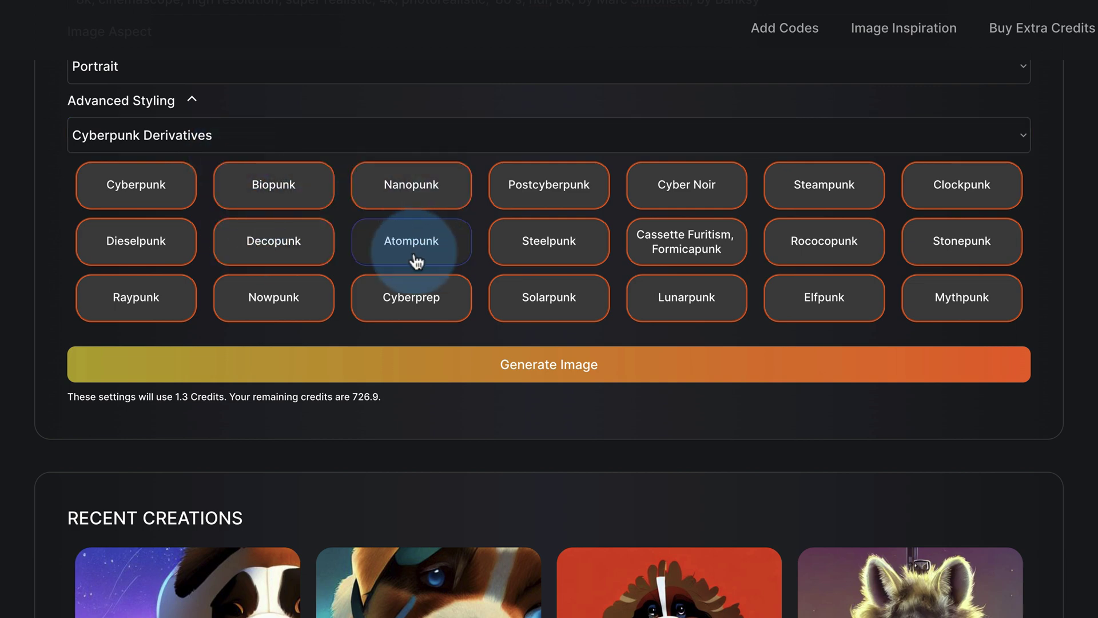
pyautogui.click(403, 305)
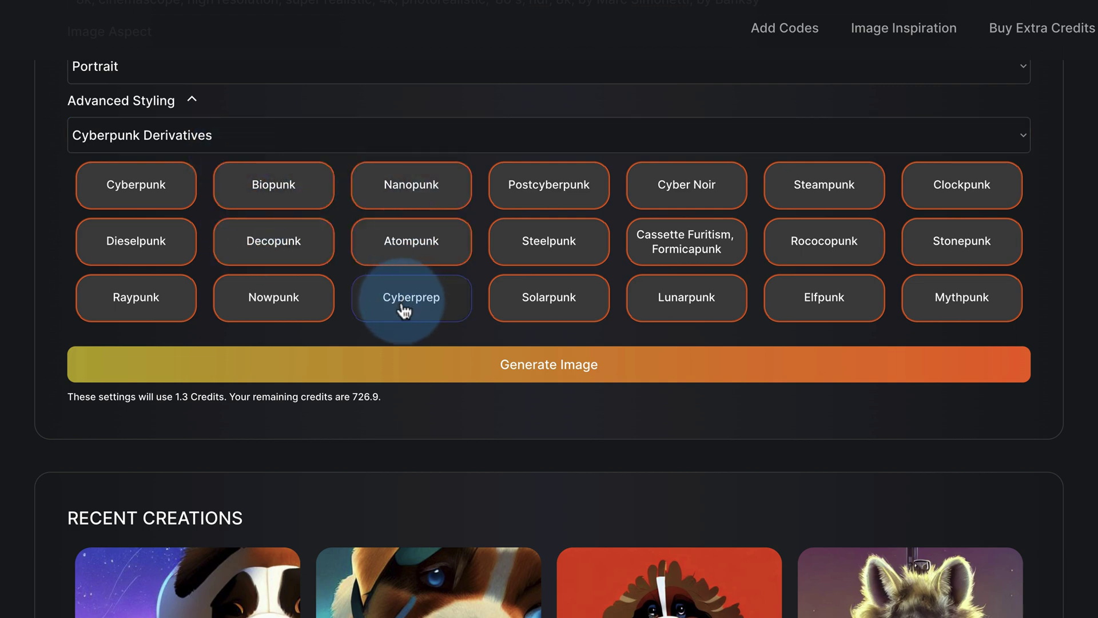
pyautogui.click(515, 322)
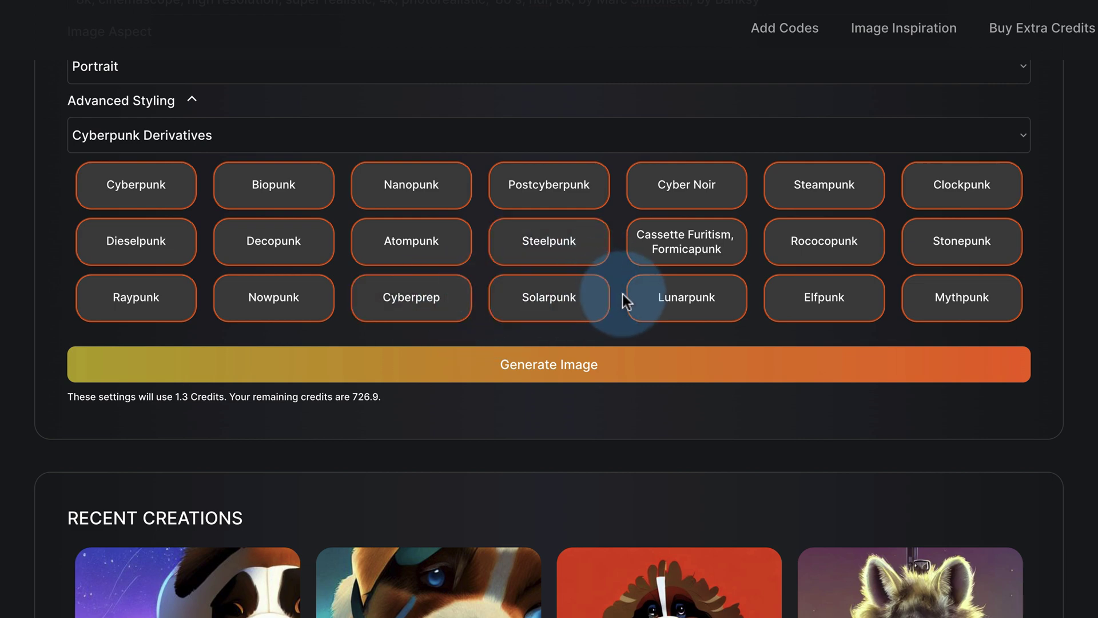
pyautogui.click(808, 317)
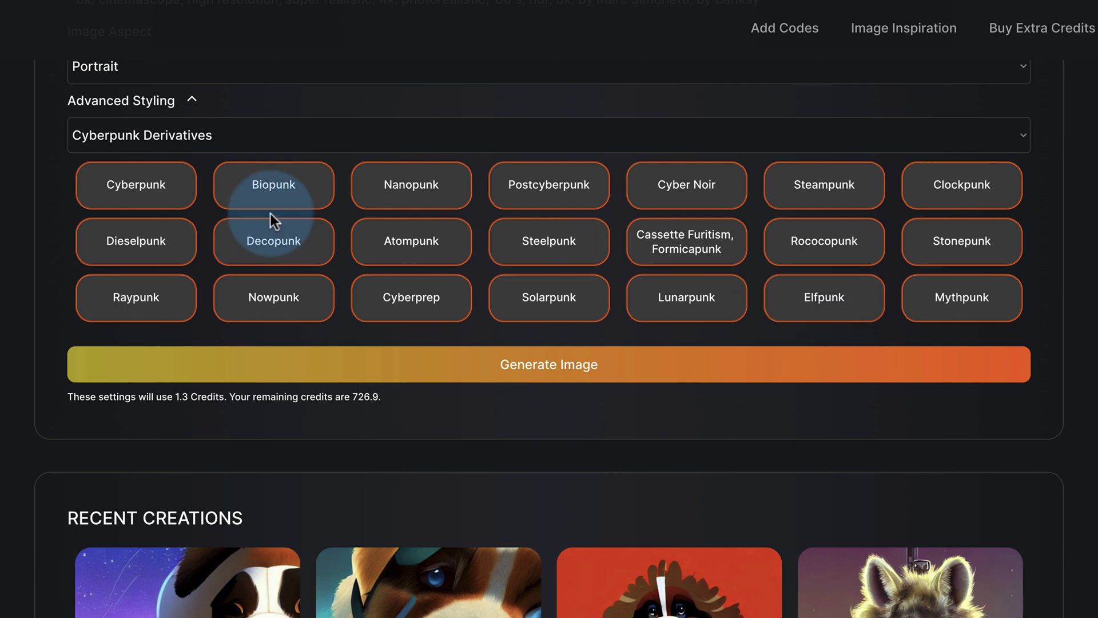
# Step: Collapse Advanced Styling and highlight the artist tags "by Marc Simonetti, by Banksy" in the image description
pyautogui.click(163, 142)
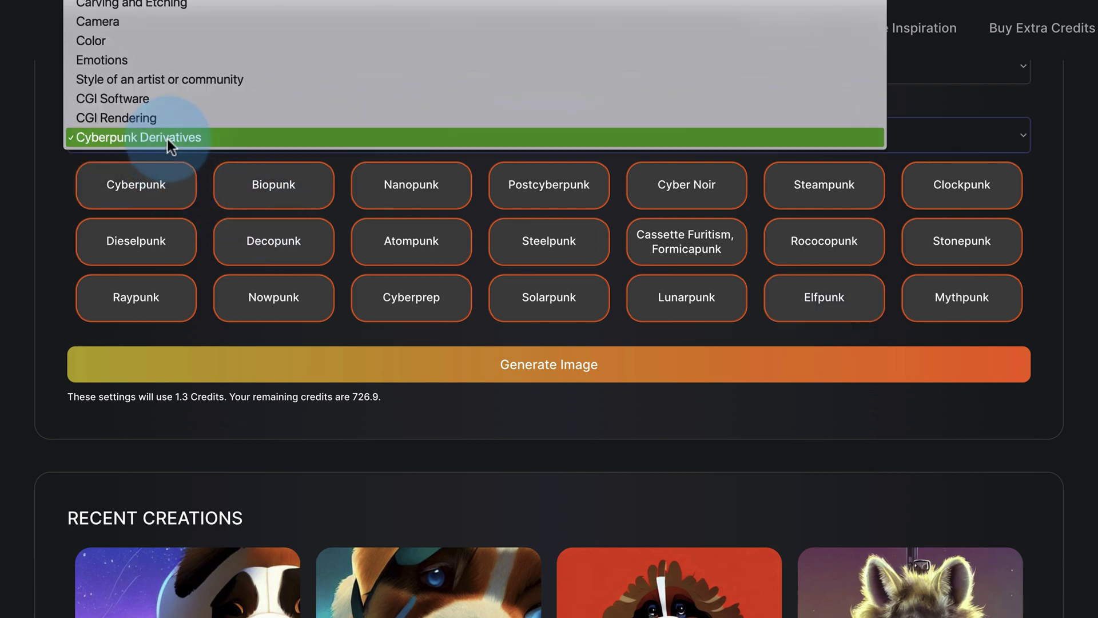
pyautogui.click(115, 78)
pyautogui.click(161, 103)
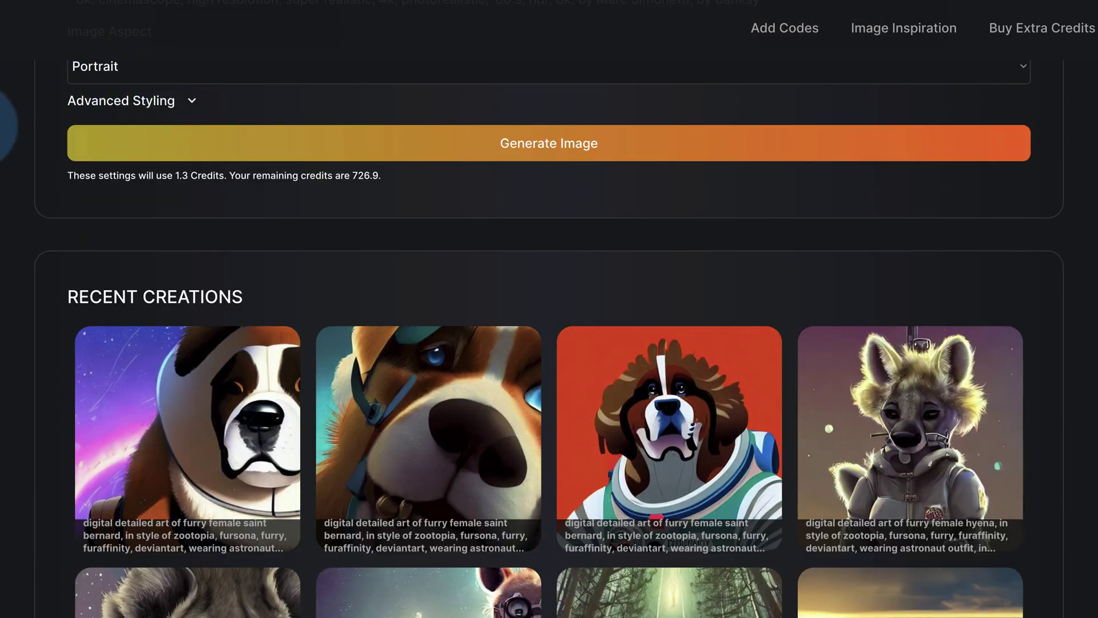
pyautogui.scroll(4, 17, 195)
pyautogui.moveTo(69, 198); pyautogui.dragTo(666, 233)
pyautogui.moveTo(769, 227); pyautogui.dragTo(576, 232)
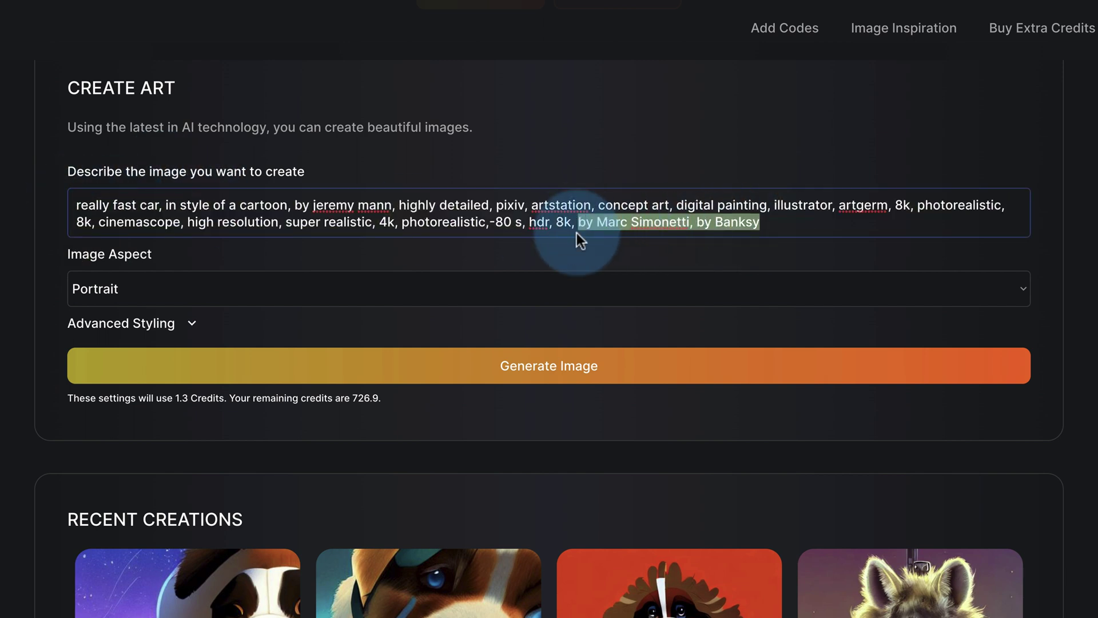
# Step: Keep the Portrait image aspect and generate the image from the "really fast car" description
pyautogui.click(116, 291)
pyautogui.click(74, 291)
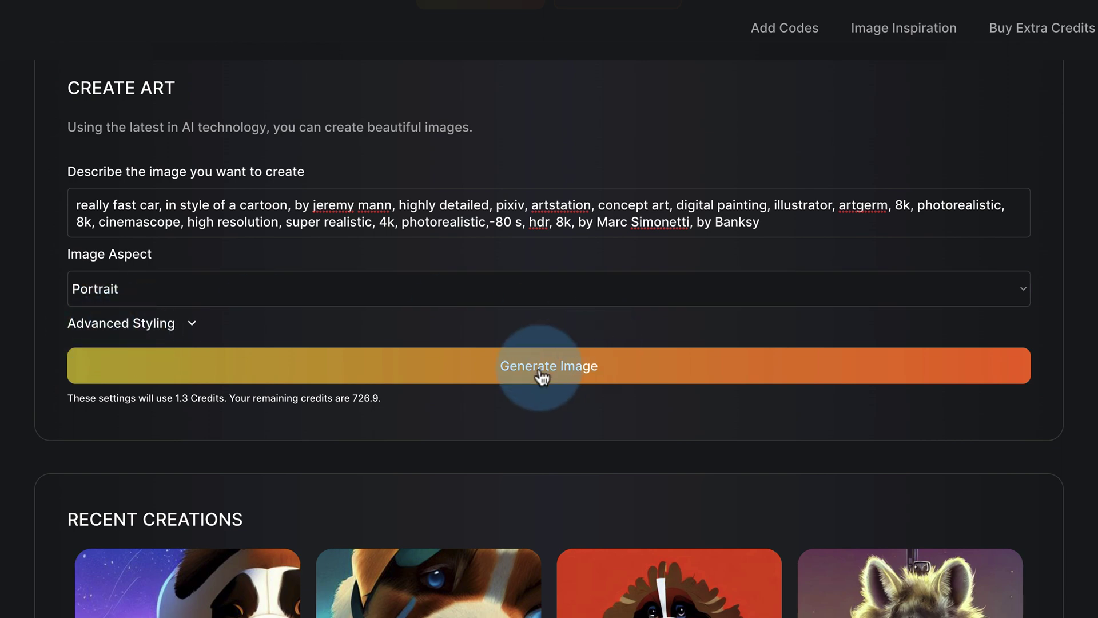
pyautogui.click(540, 372)
pyautogui.scroll(-4, 23, 417)
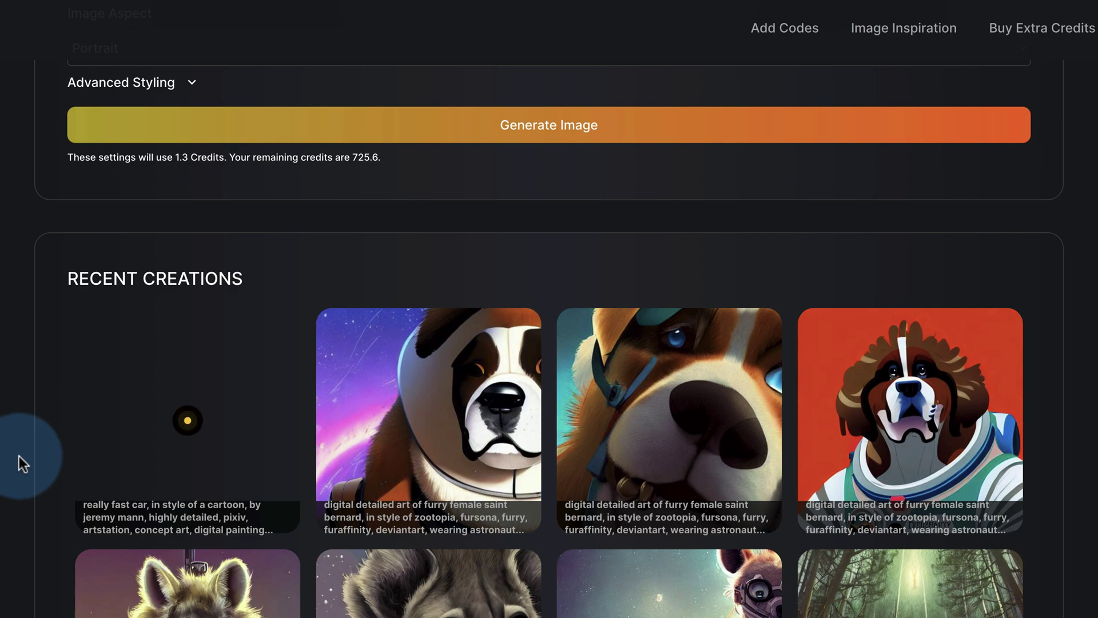
pyautogui.moveTo(118, 412)
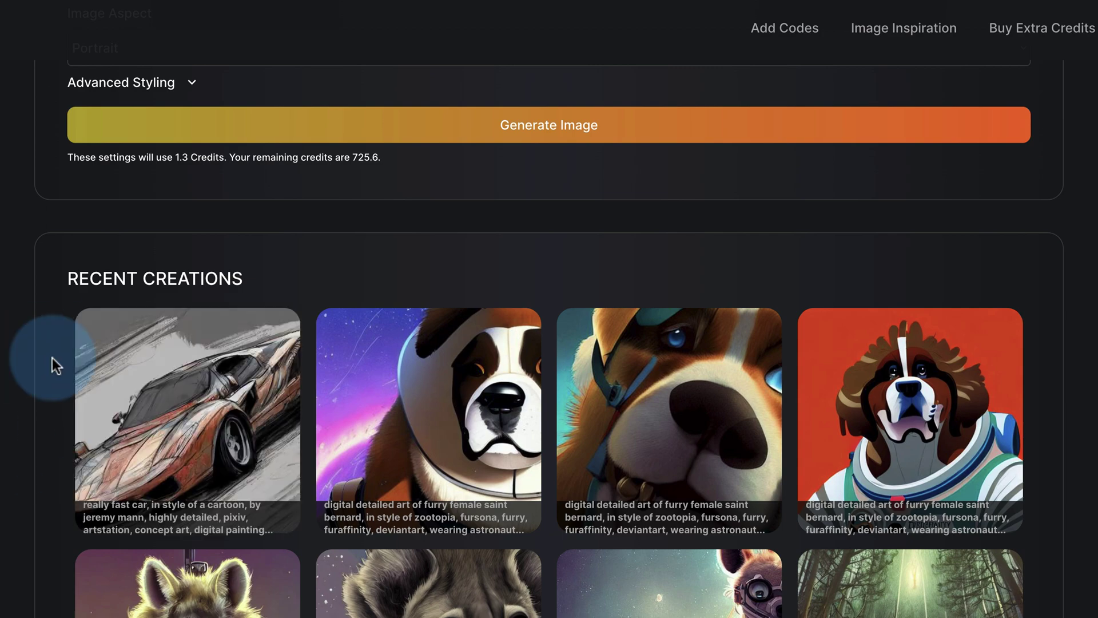
# Step: Open the generated car image from the recent creations, view its prompt details and close it
pyautogui.click(142, 359)
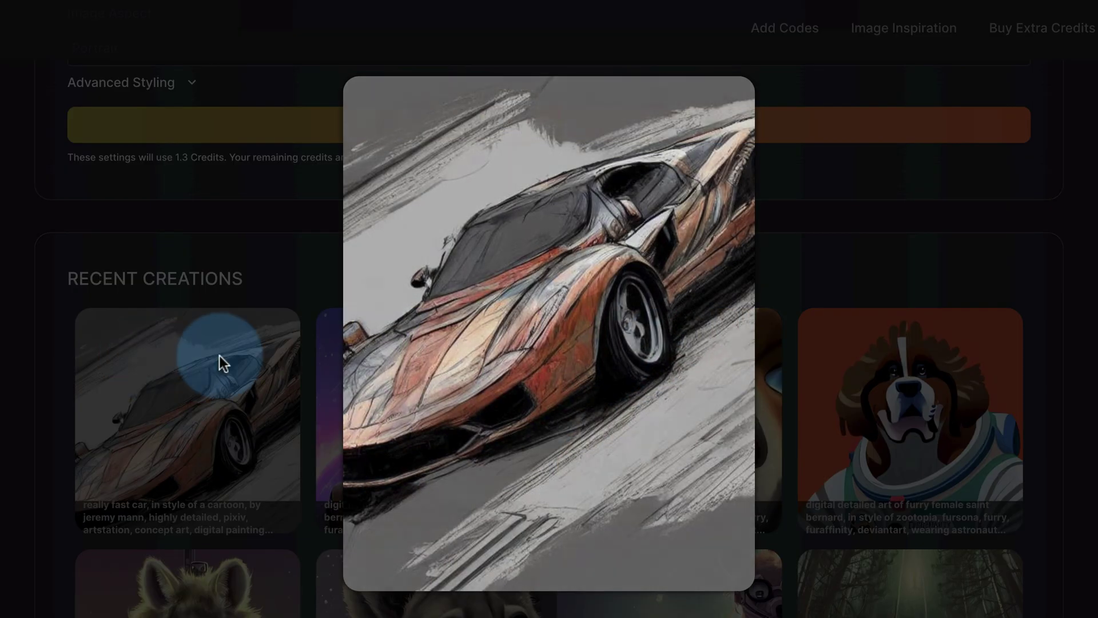
pyautogui.click(494, 456)
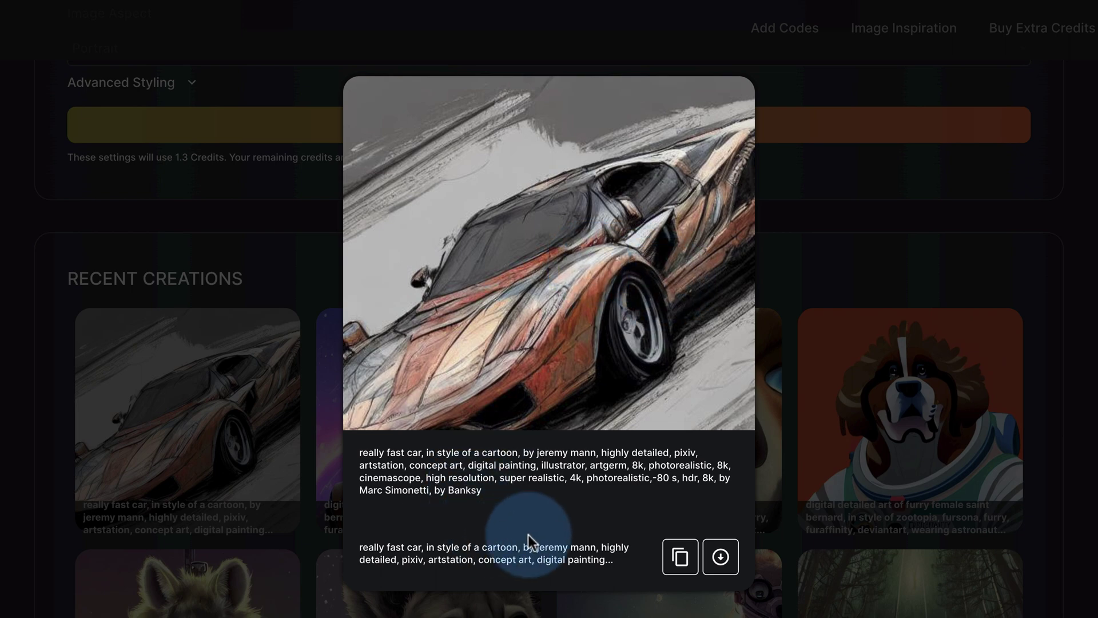
pyautogui.click(683, 562)
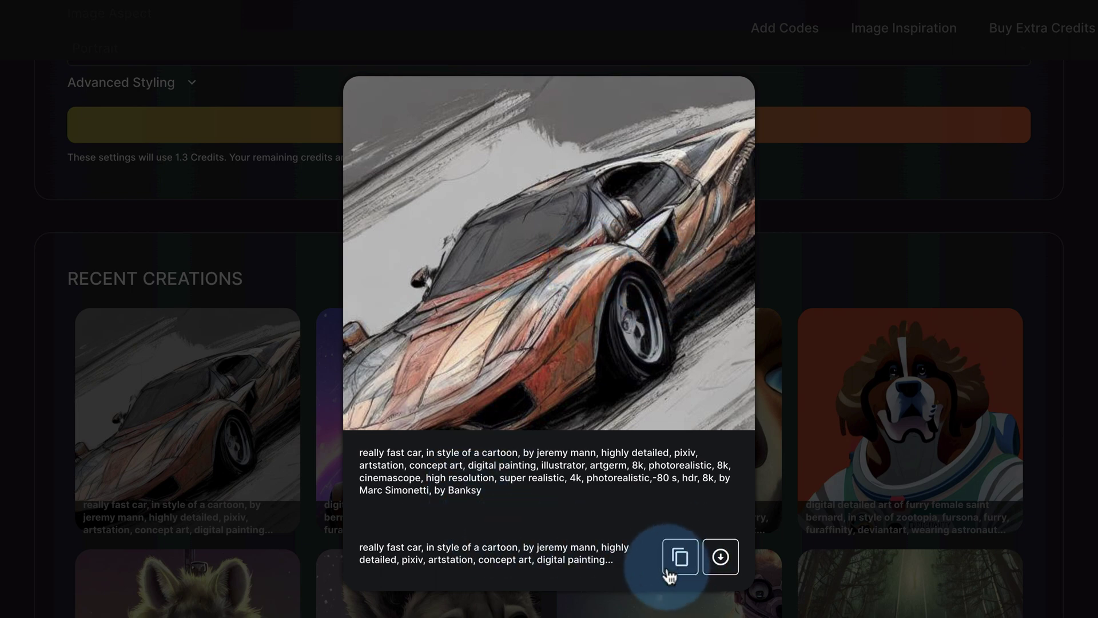
pyautogui.click(1038, 502)
# Step: Browse the recent creations, view the prompt details of the website wire frame image and return to the image description
pyautogui.scroll(-8, 1051, 502)
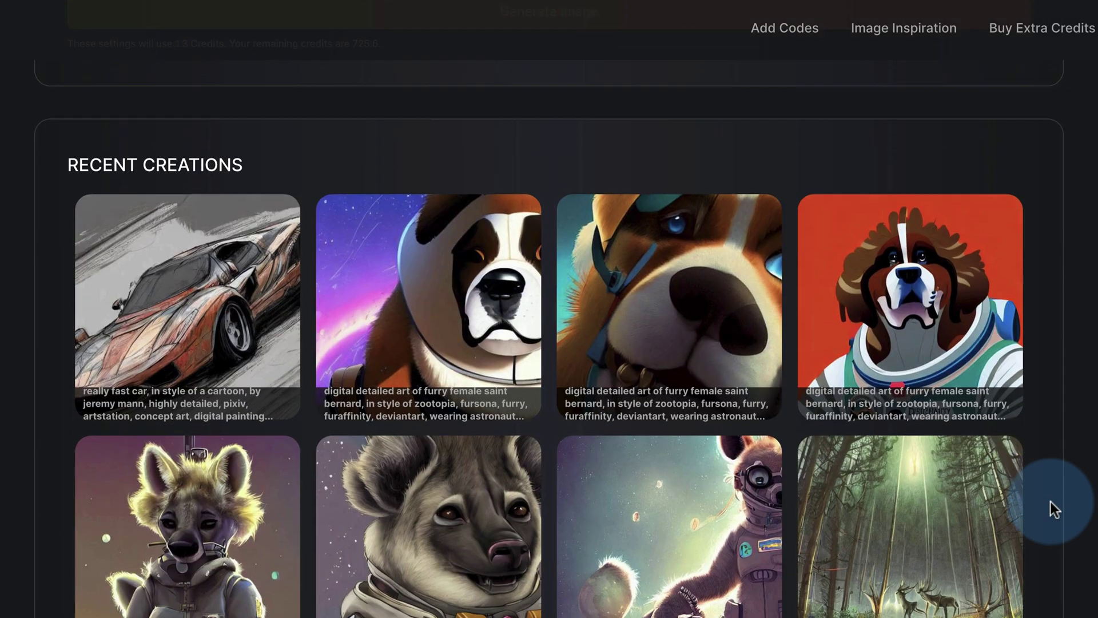
pyautogui.scroll(-1, 1046, 502)
pyautogui.moveTo(608, 388)
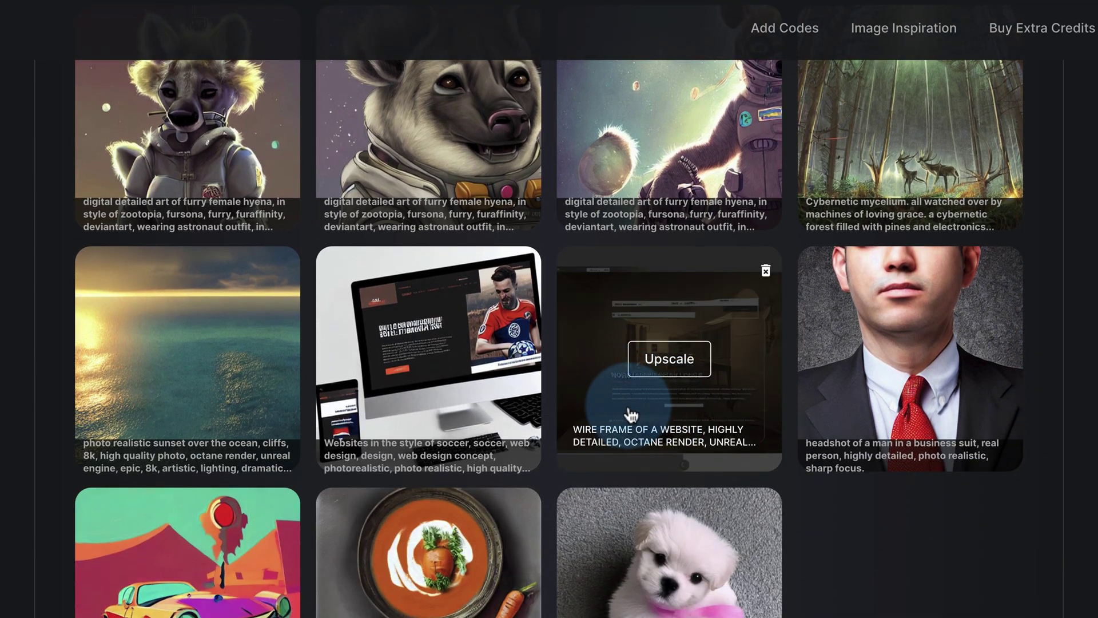
pyautogui.click(725, 410)
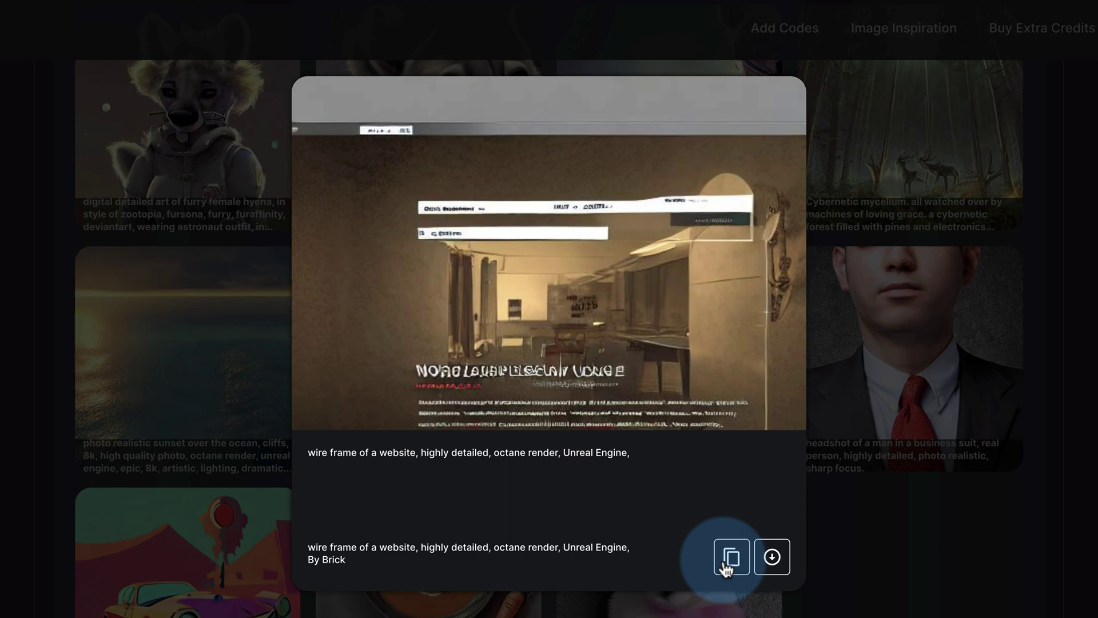
pyautogui.click(851, 548)
pyautogui.scroll(10, 851, 547)
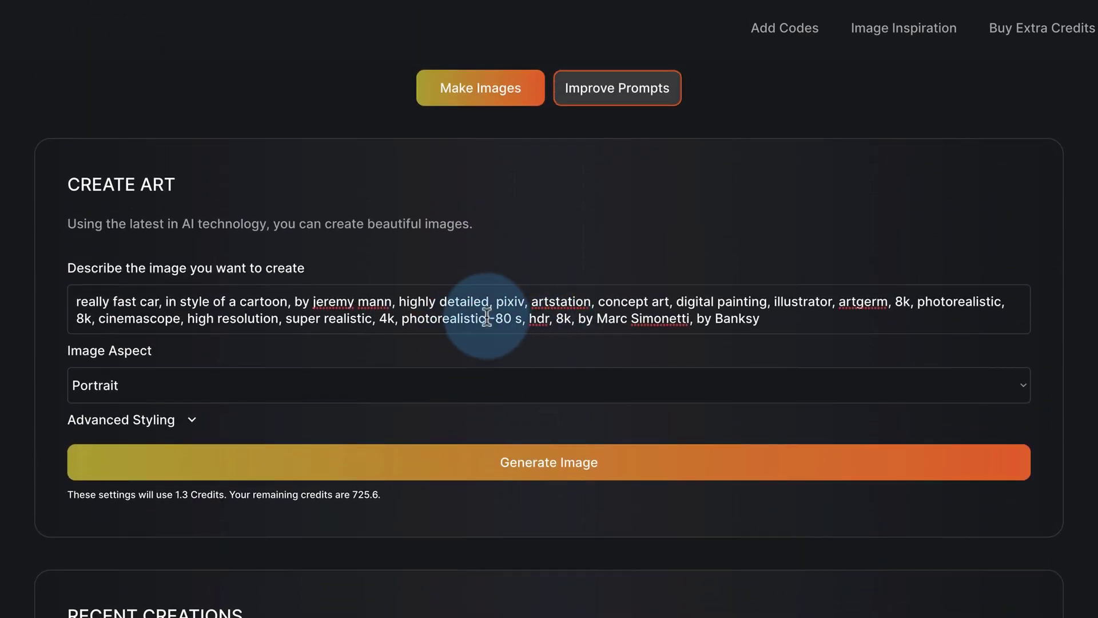
# Step: Open the saint bernard image with the purple space background, view its prompt and picture, and close it
pyautogui.scroll(-8, 486, 317)
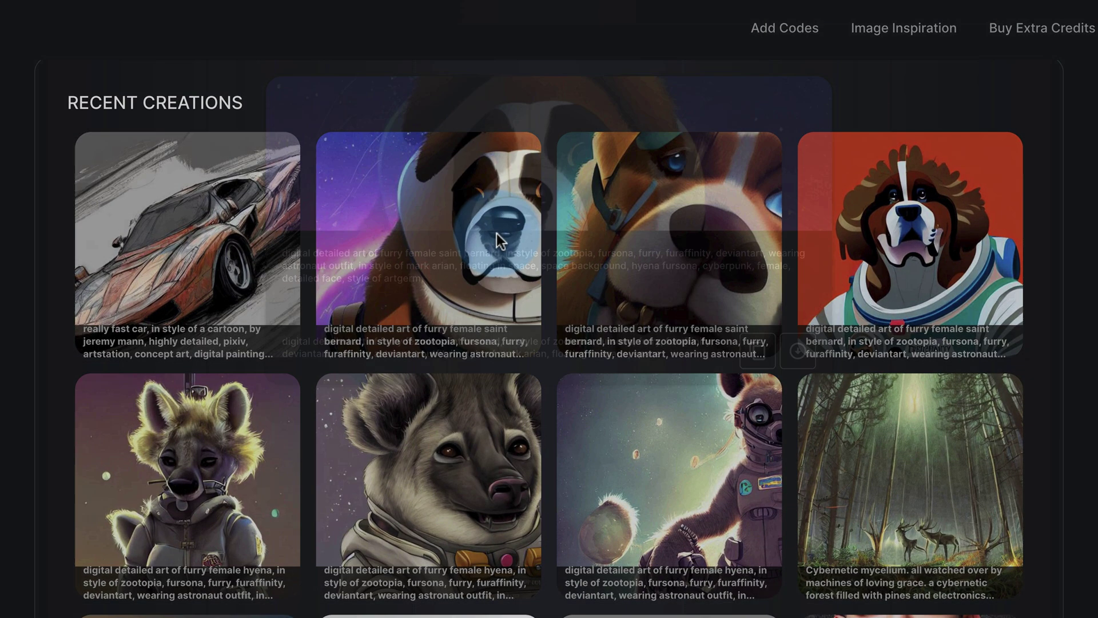
pyautogui.click(496, 233)
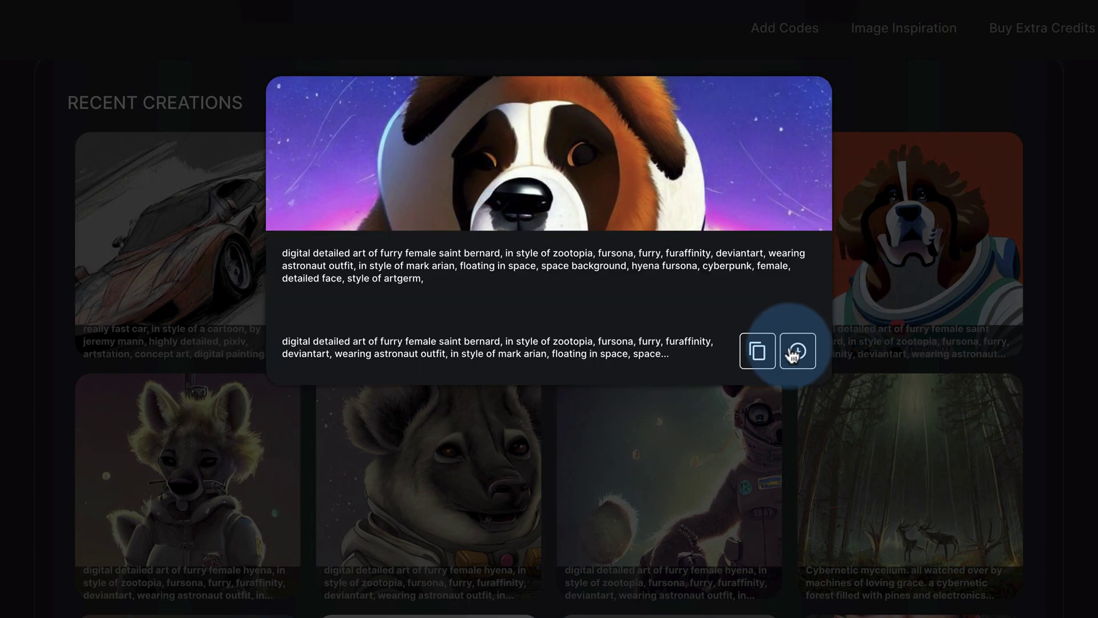
pyautogui.click(568, 393)
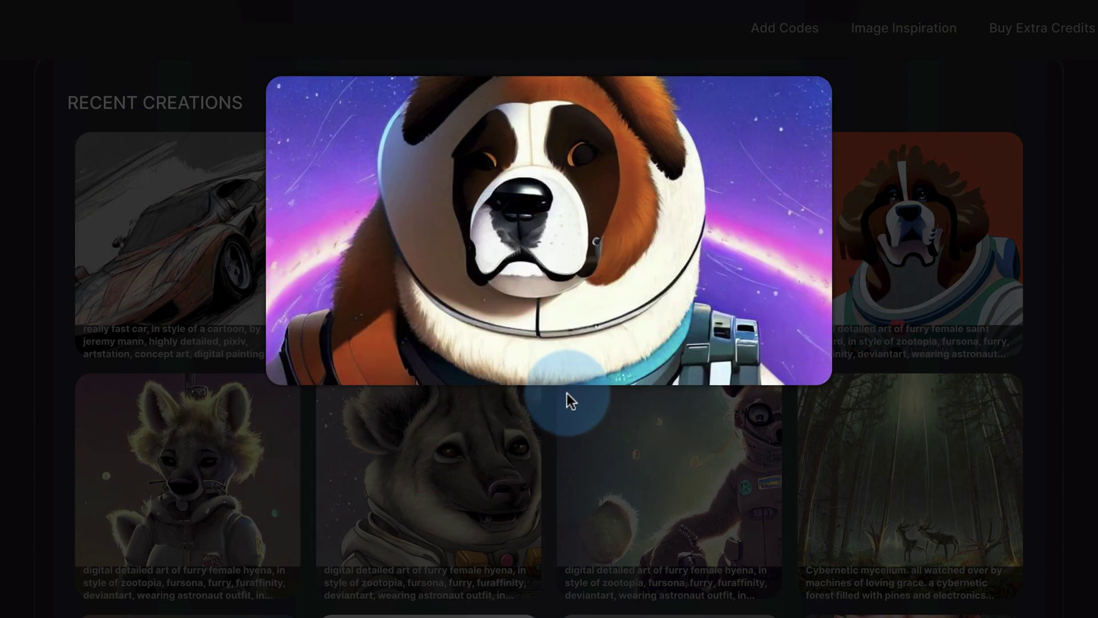
pyautogui.click(445, 235)
pyautogui.click(547, 451)
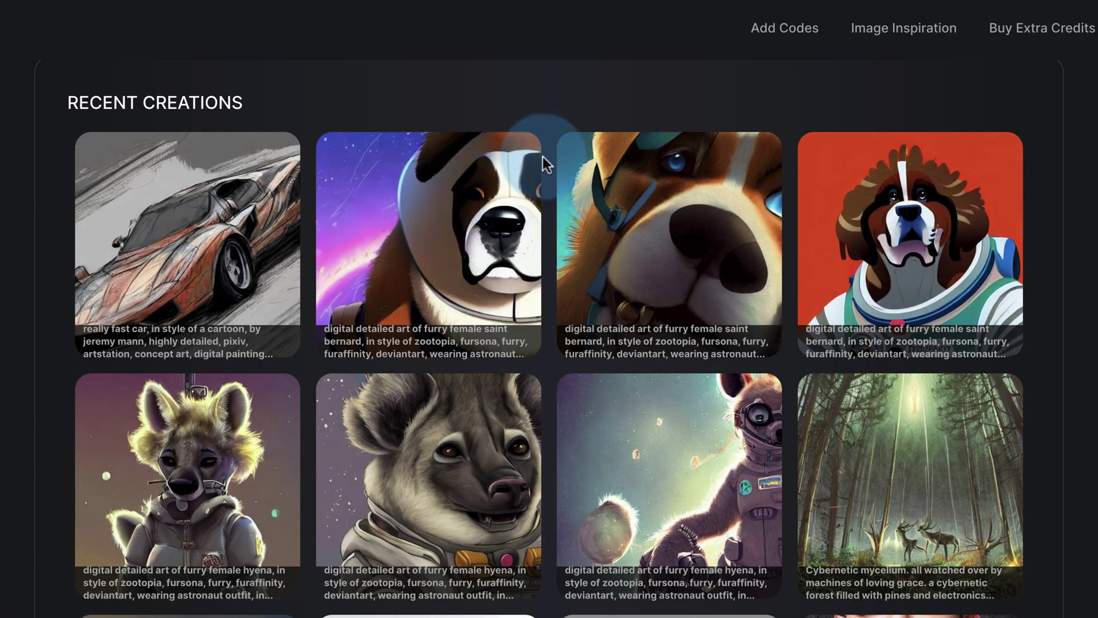
# Step: Open the deletion options of the same saint bernard image and examine the Don't Like Output reason
pyautogui.click(523, 159)
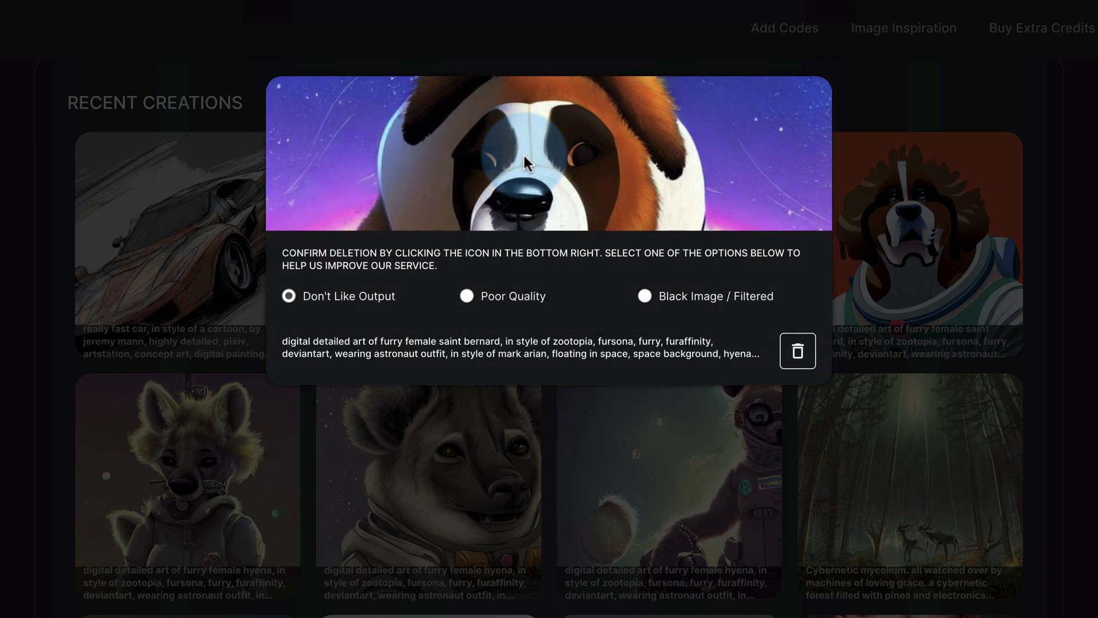
pyautogui.click(277, 302)
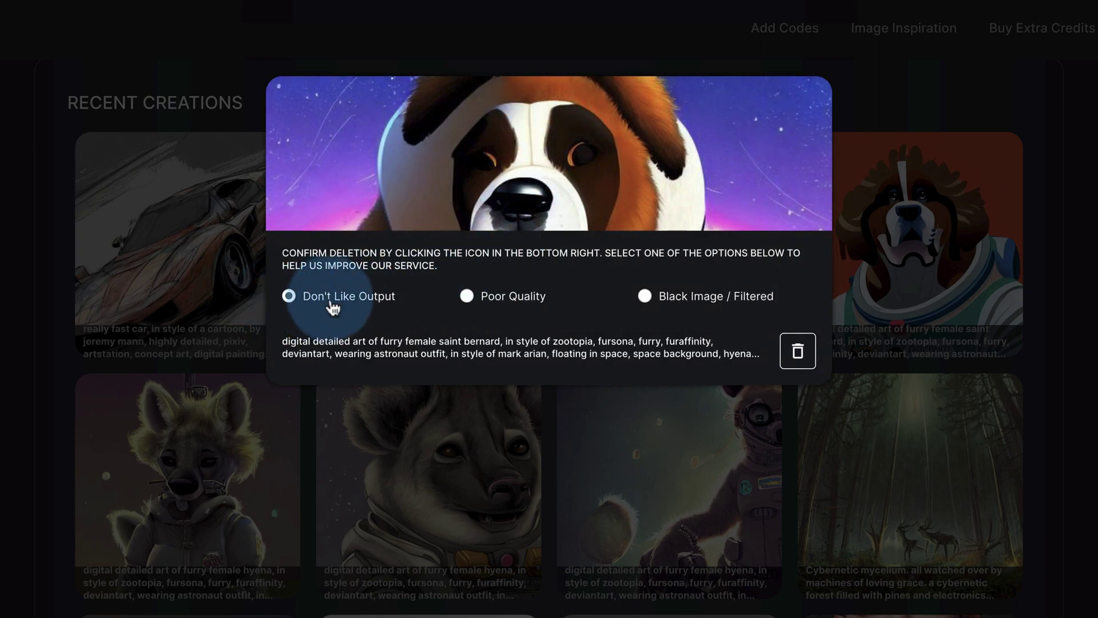
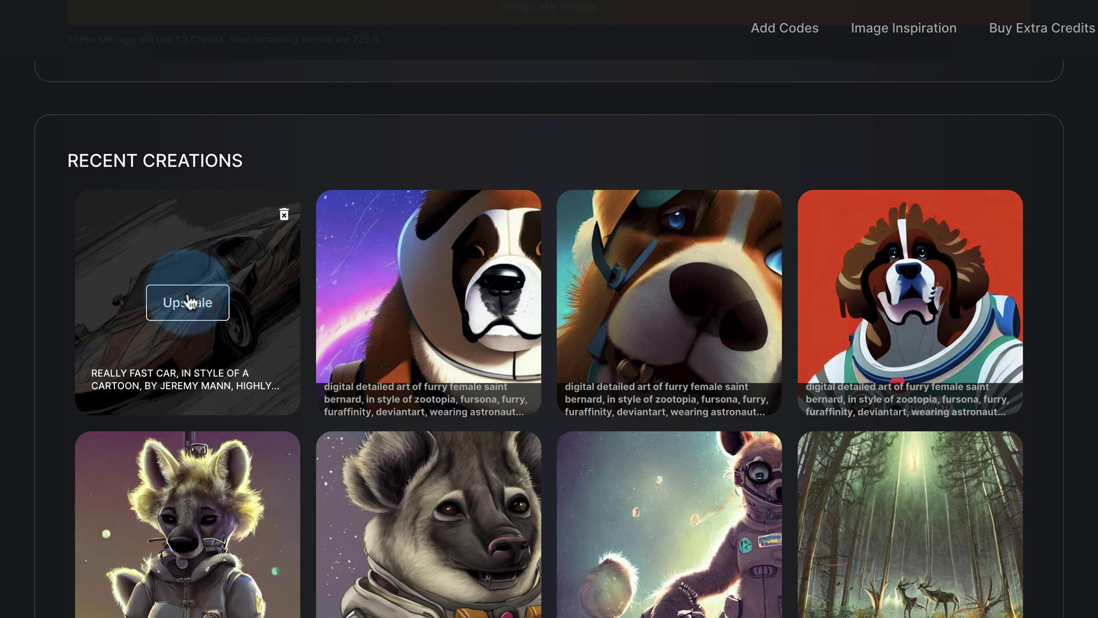
# Step: Open the upscaling options of the car image, examine the remaining credits line and close the dialog without upscaling
pyautogui.click(184, 300)
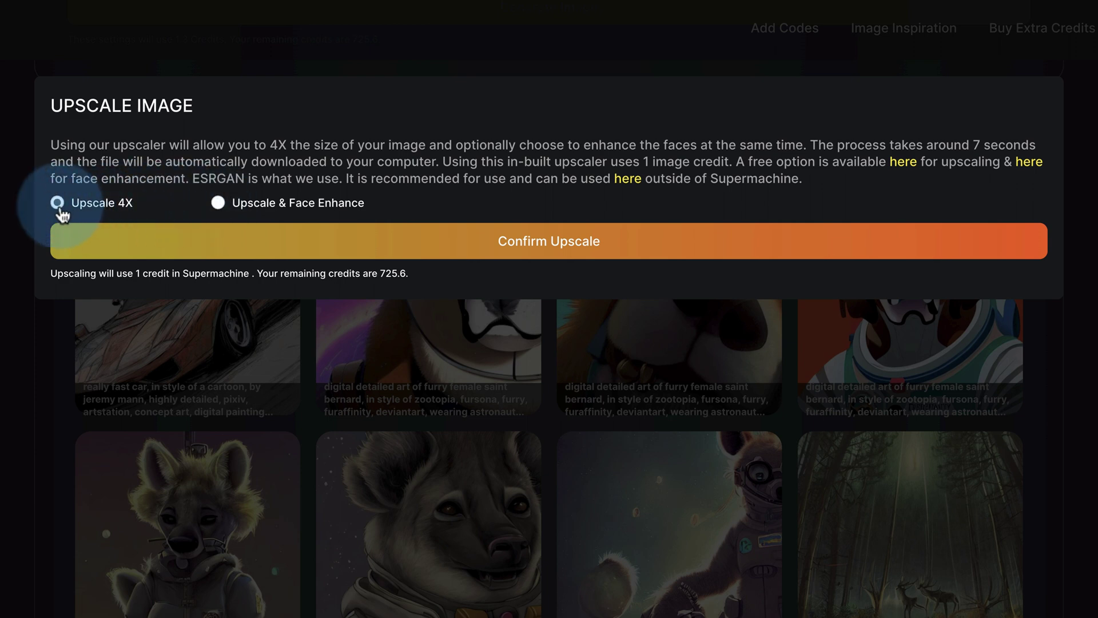
pyautogui.moveTo(420, 273); pyautogui.dragTo(368, 273)
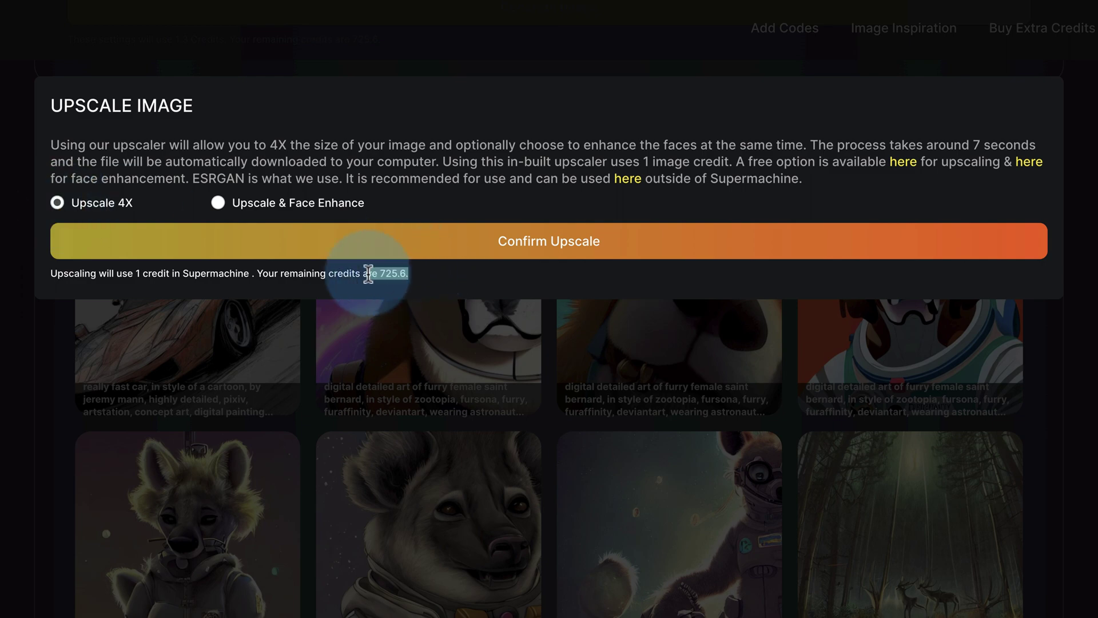
pyautogui.click(303, 316)
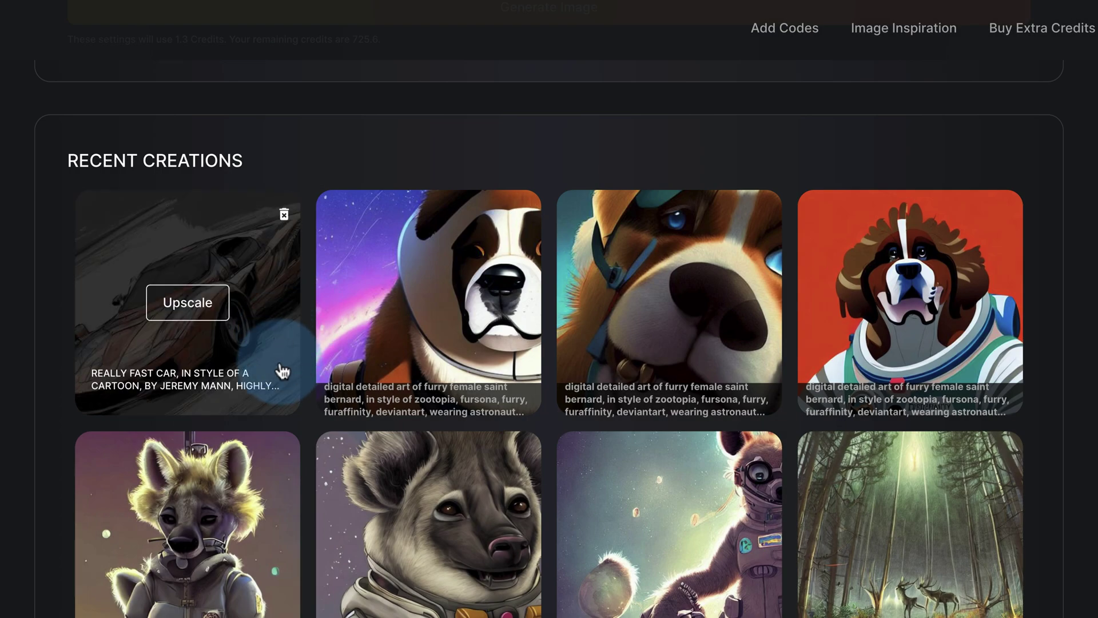
# Step: Download the generated car image to the Downloads folder as race-car-portrait and close its detail view
pyautogui.click(266, 313)
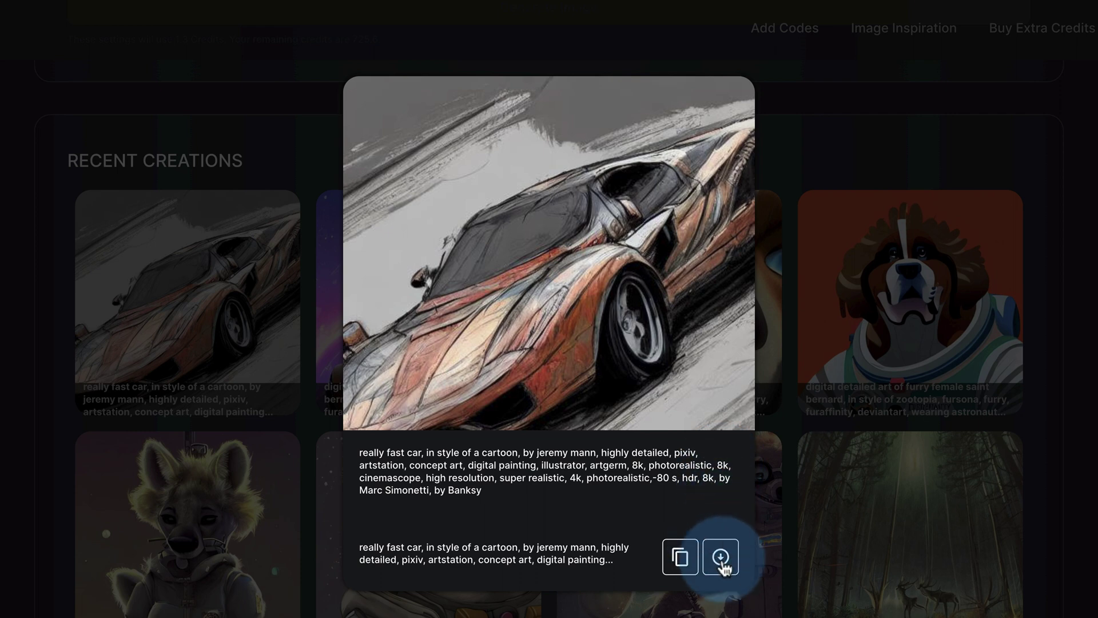
pyautogui.click(720, 557)
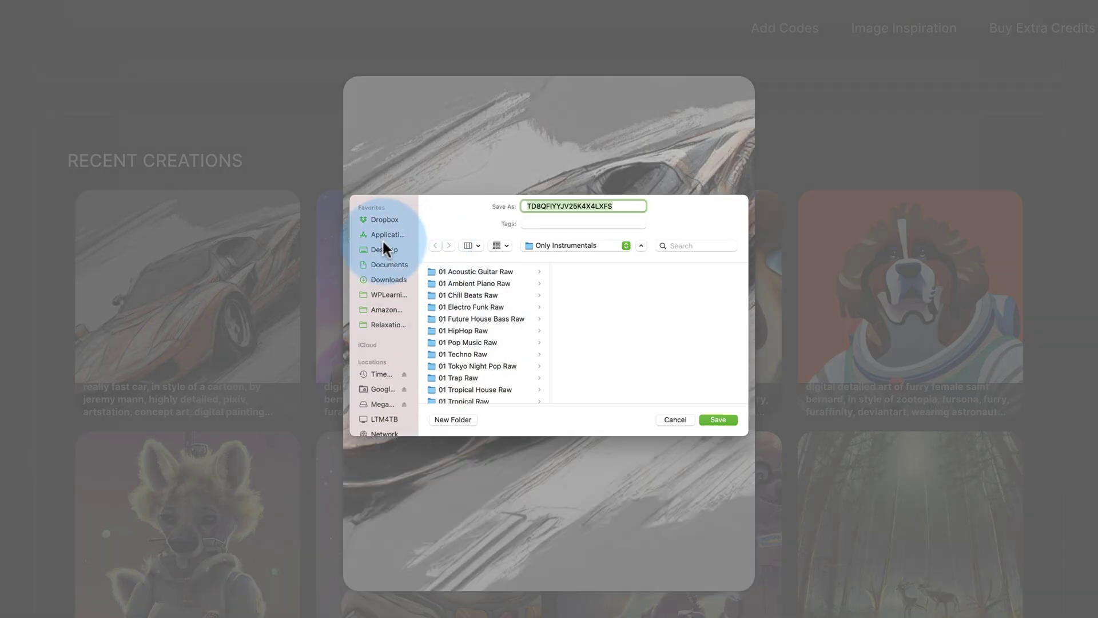
pyautogui.click(387, 265)
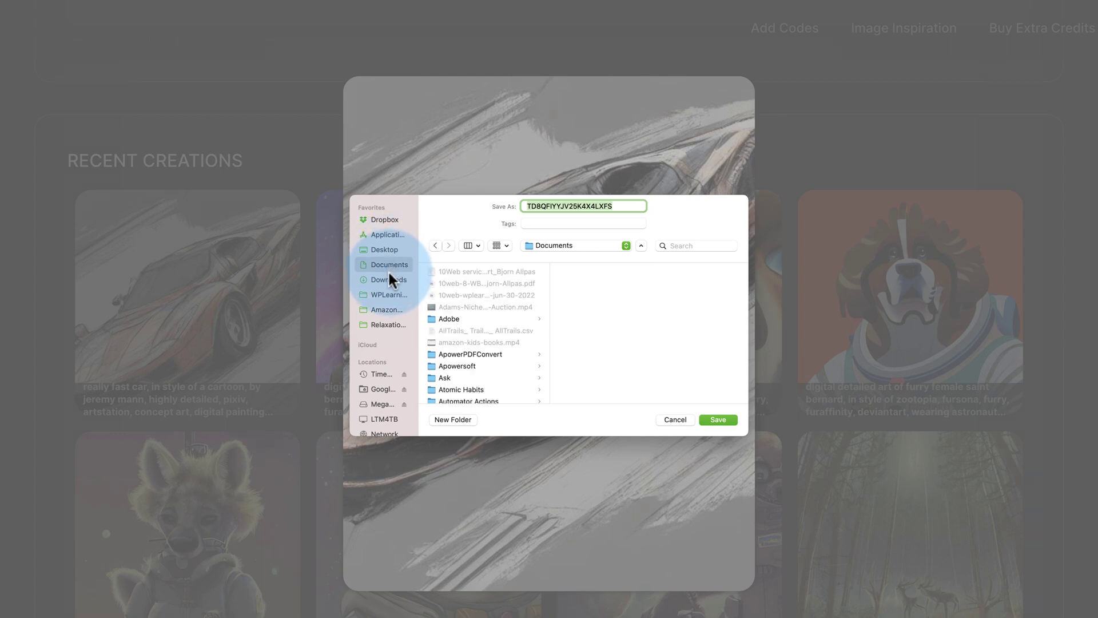
pyautogui.click(394, 278)
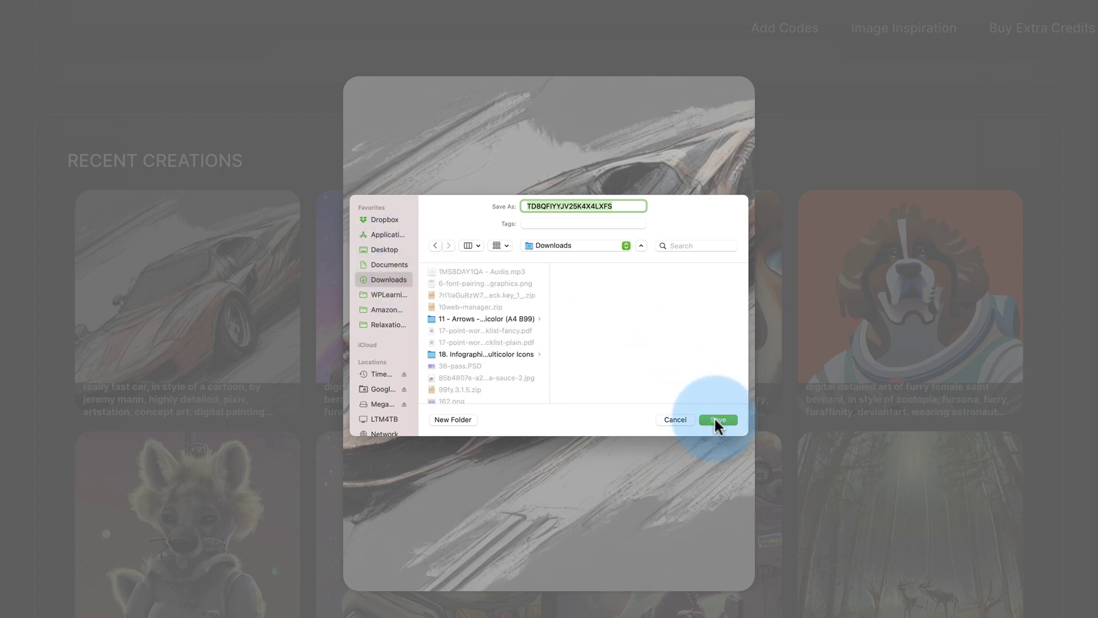
pyautogui.write('race-car-portrait')
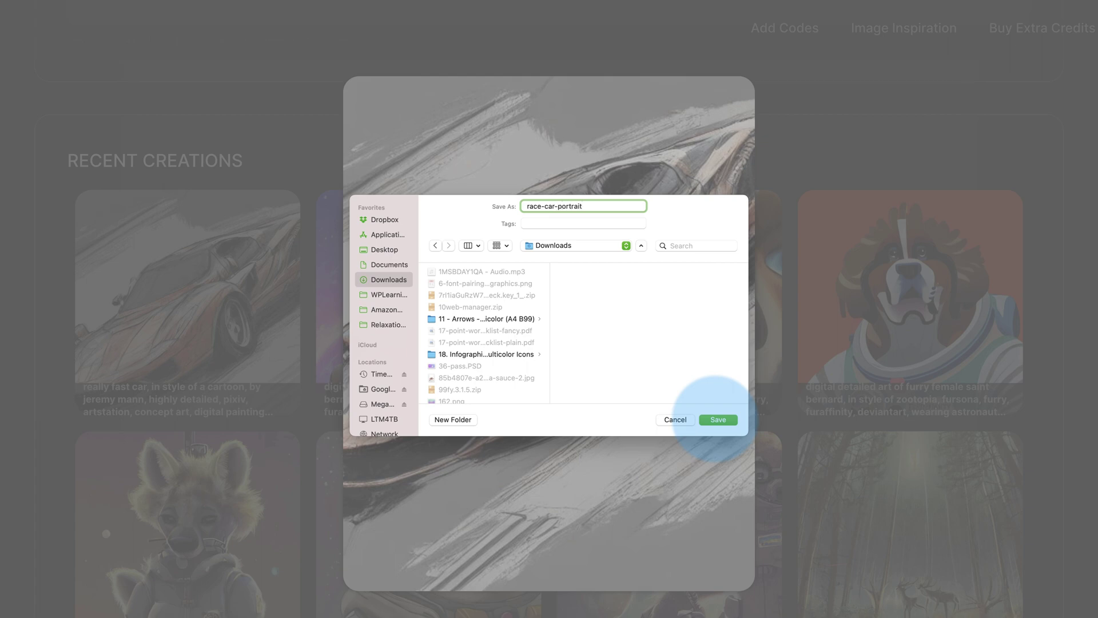
pyautogui.click(718, 419)
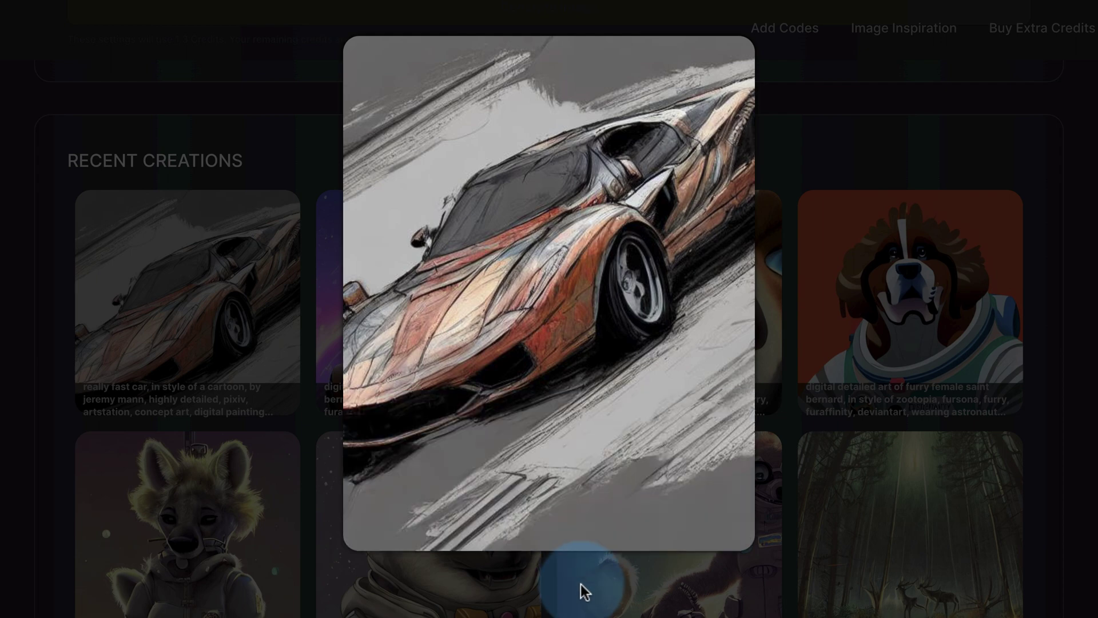
pyautogui.click(547, 584)
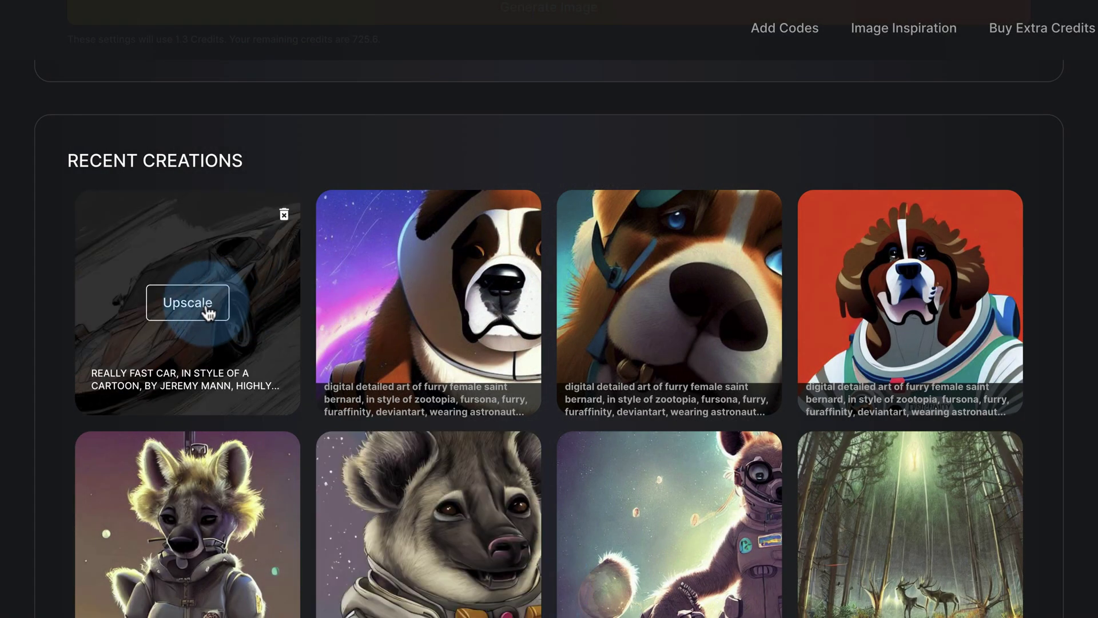
# Step: Try to upscale the car image with the Upscale 4X option and dismiss the resulting alert
pyautogui.click(206, 308)
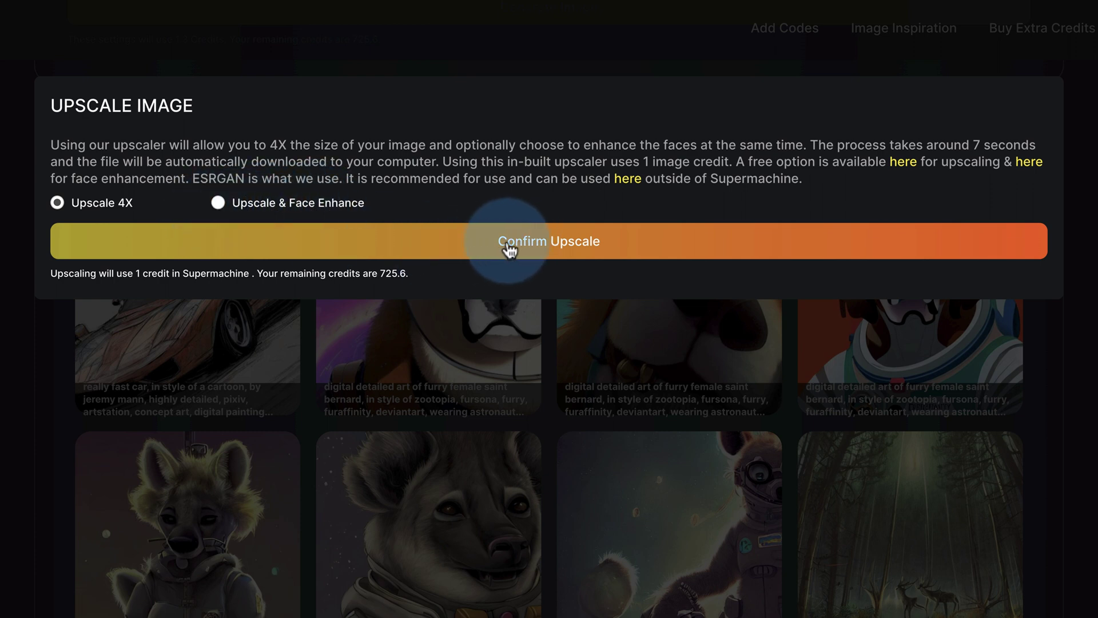
pyautogui.click(543, 252)
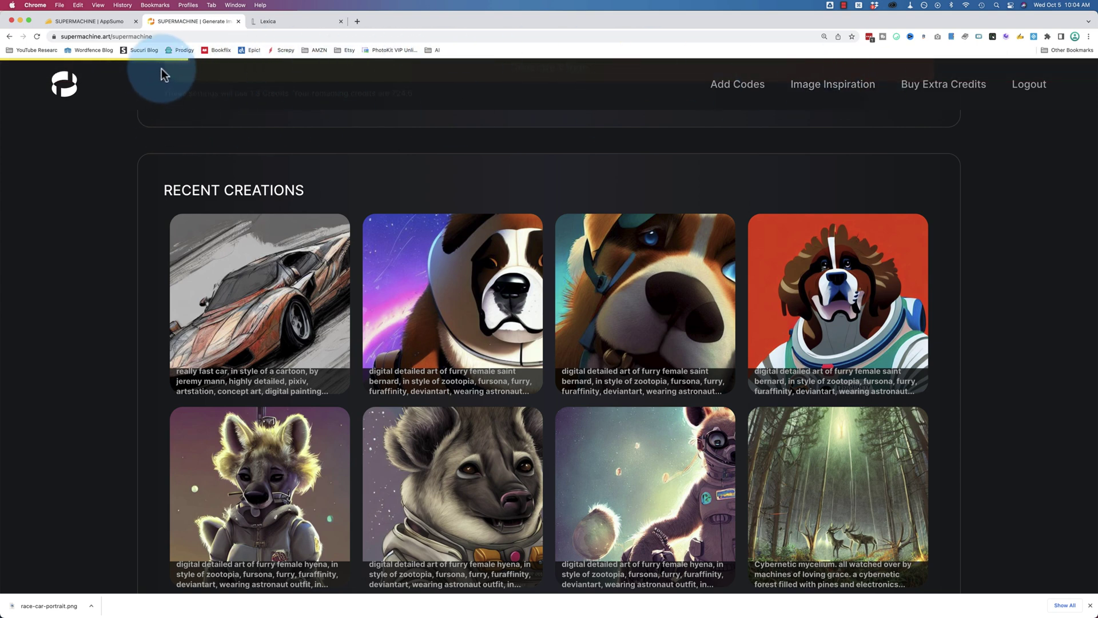
pyautogui.click(240, 61)
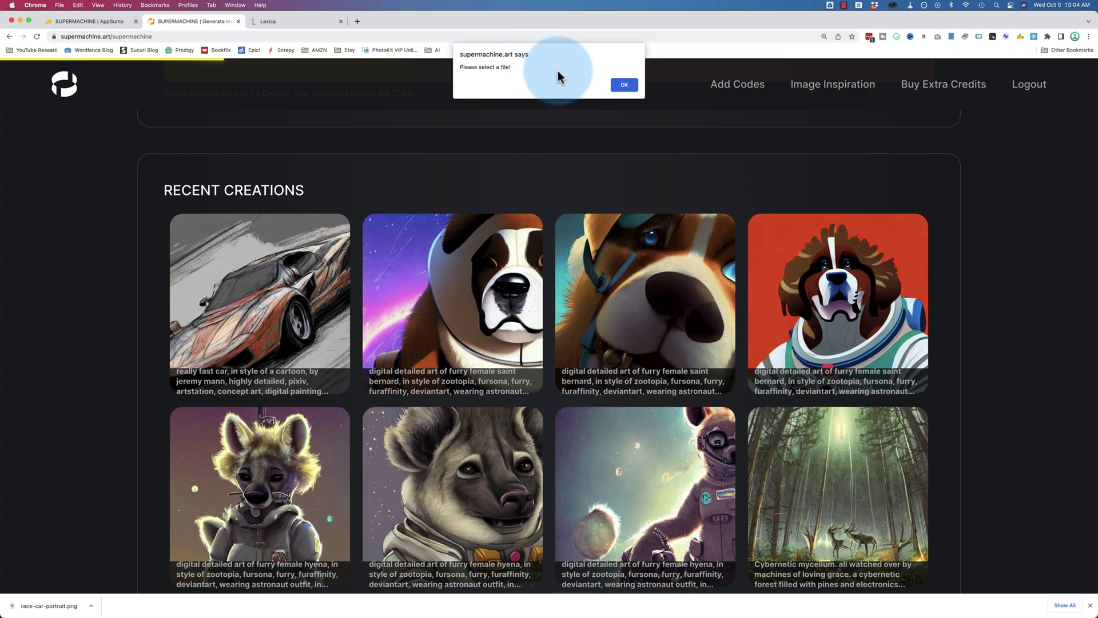
pyautogui.click(624, 85)
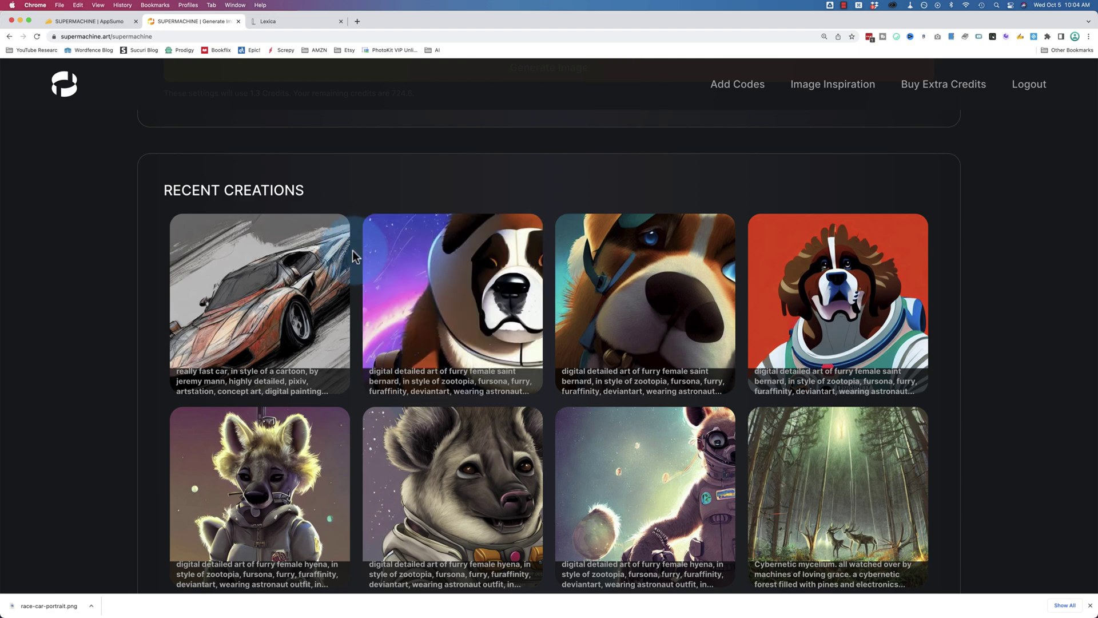
# Step: Try the Upscale 4X option once more on the same car image and dismiss the alert
pyautogui.scroll(-1, 352, 250)
pyautogui.scroll(4, 352, 250)
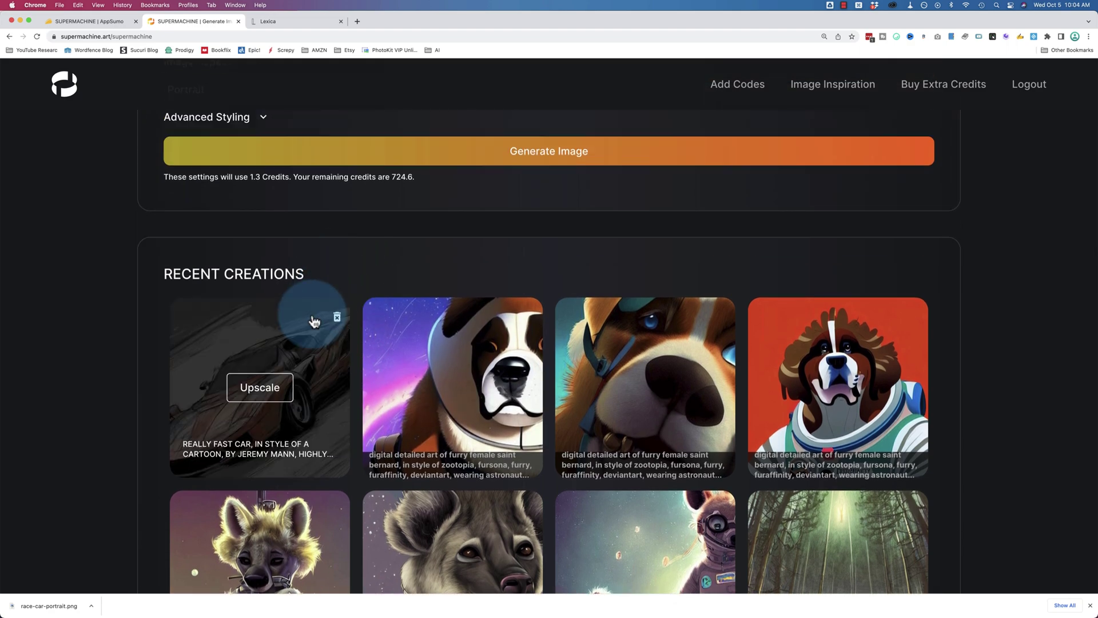
pyautogui.click(311, 312)
pyautogui.click(347, 259)
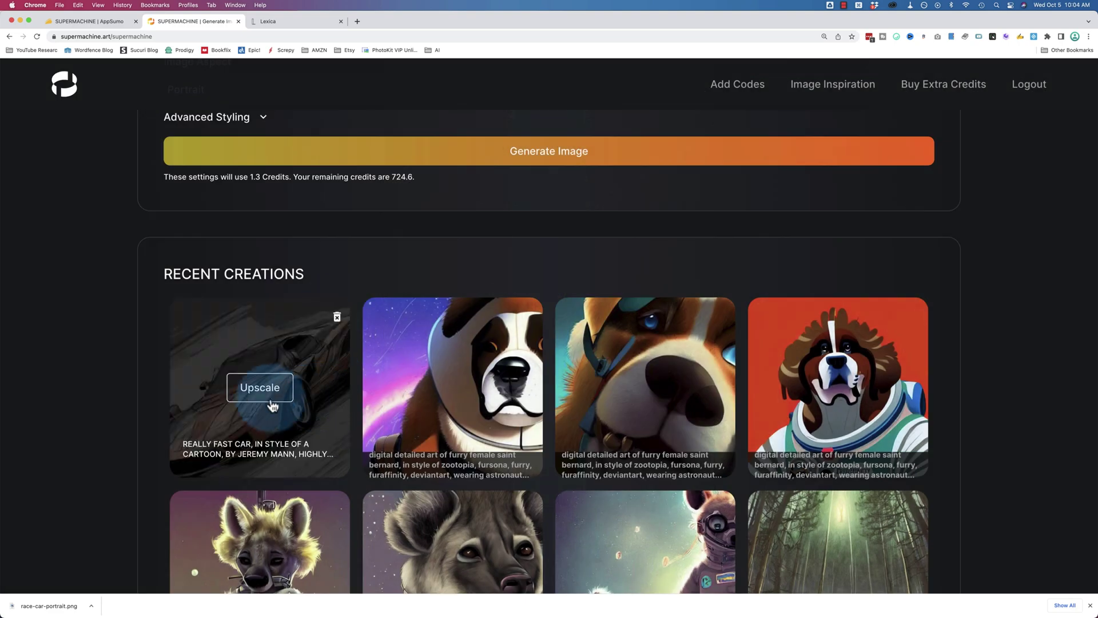
pyautogui.click(260, 386)
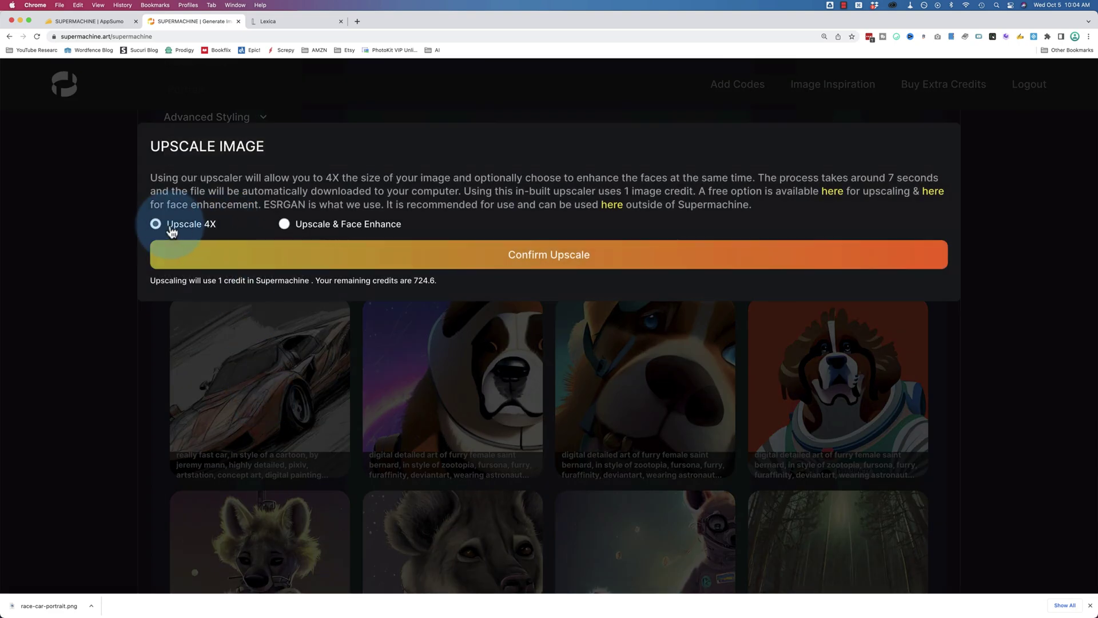
pyautogui.click(422, 264)
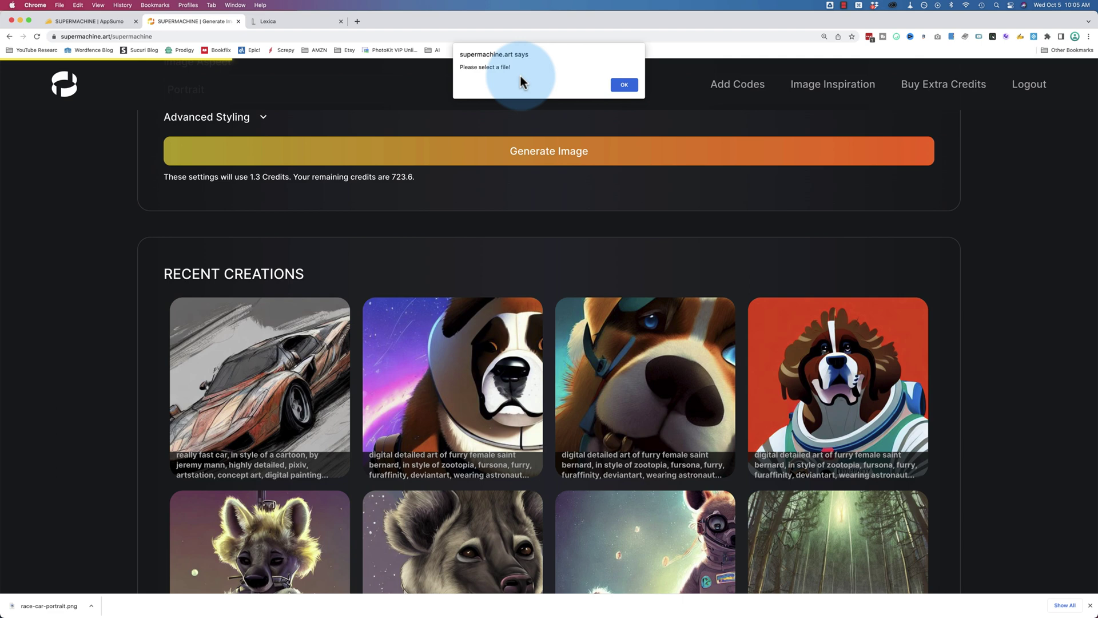
pyautogui.click(622, 85)
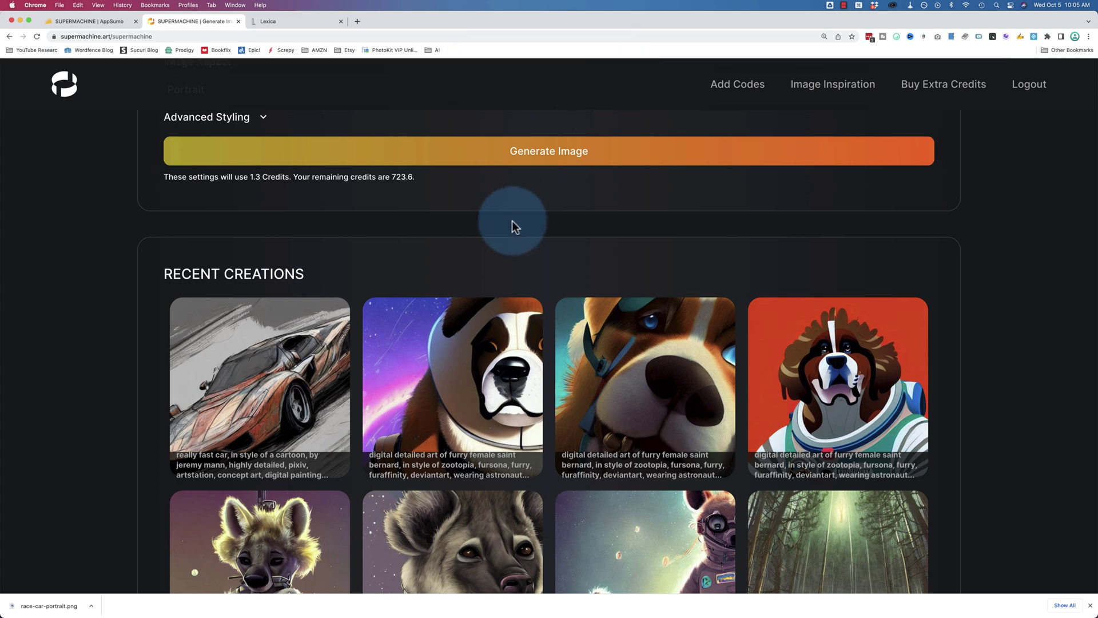
# Step: View the available Image Aspect choices in the generation form and leave the list without choosing another one
pyautogui.moveTo(376, 318)
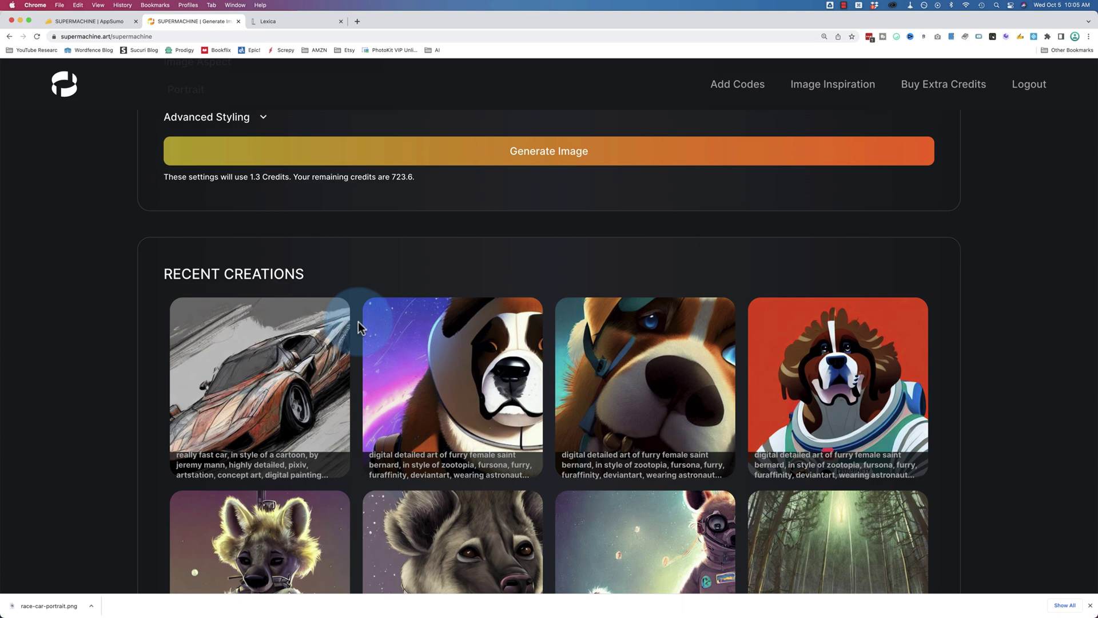
pyautogui.scroll(-3, 358, 321)
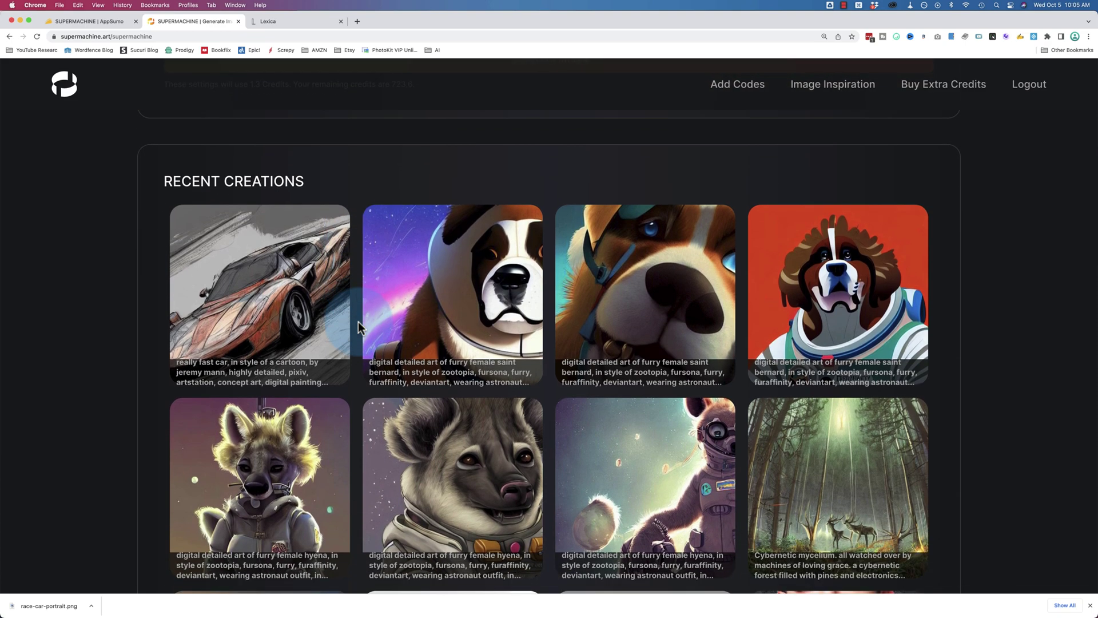
pyautogui.scroll(5, 385, 121)
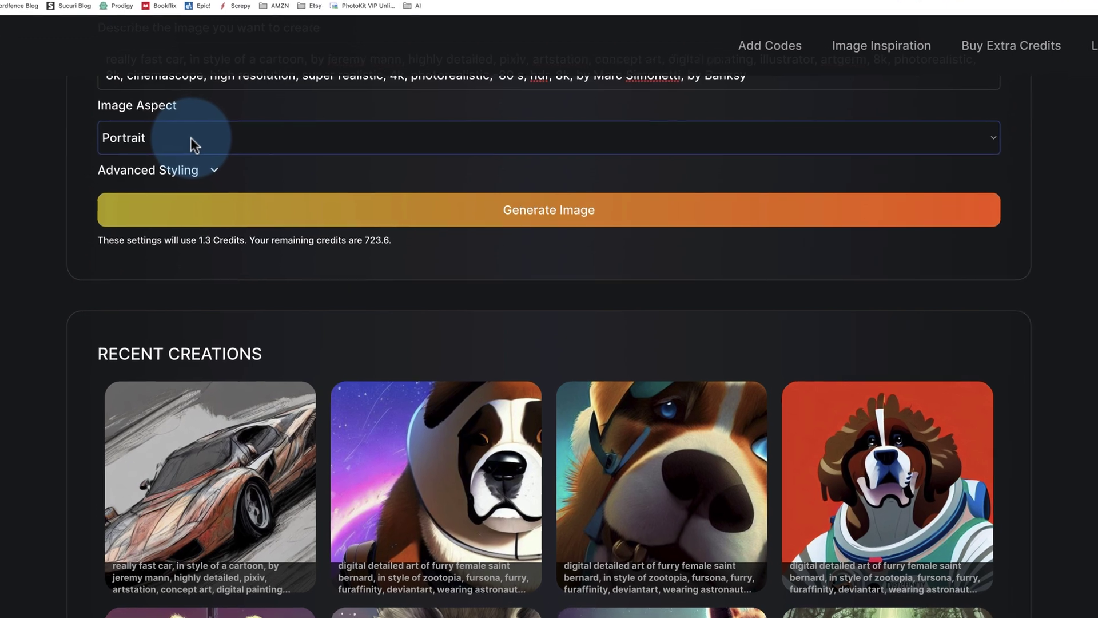
pyautogui.click(191, 137)
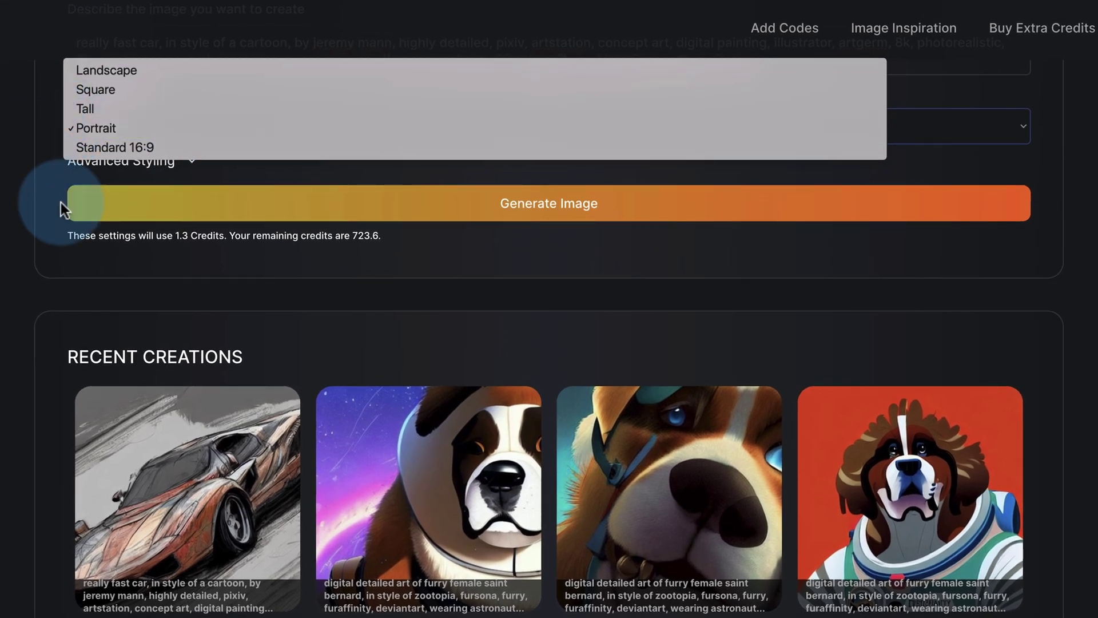
pyautogui.click(448, 285)
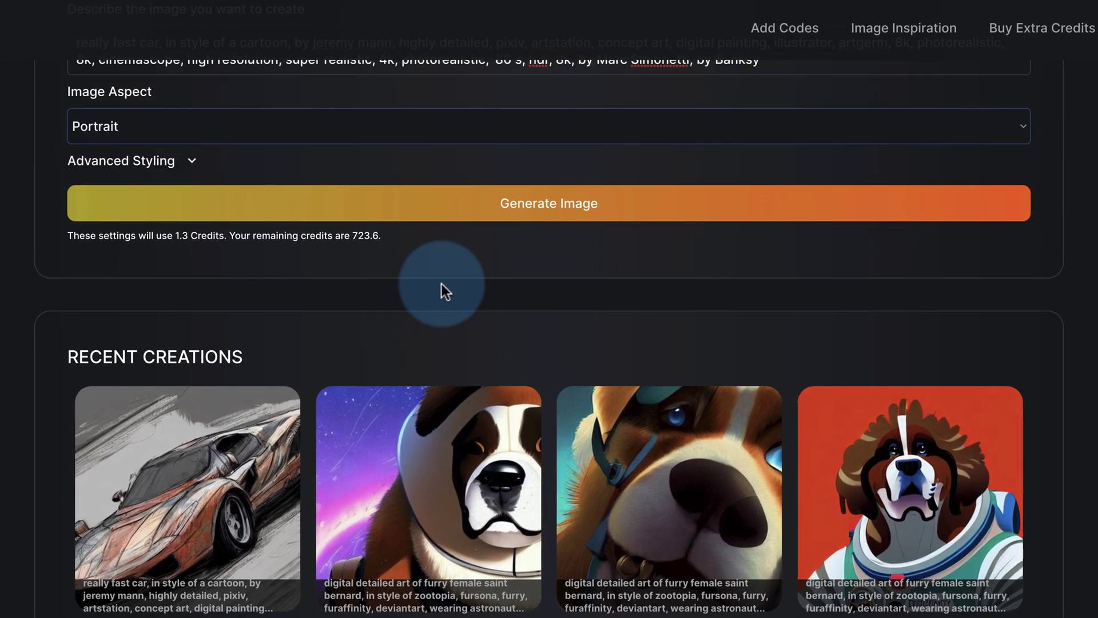
# Step: Open the hyena image with goggles from the recent creations, examine its prompt including "floating in space", and close it
pyautogui.scroll(-1, 534, 341)
pyautogui.scroll(-3, 548, 348)
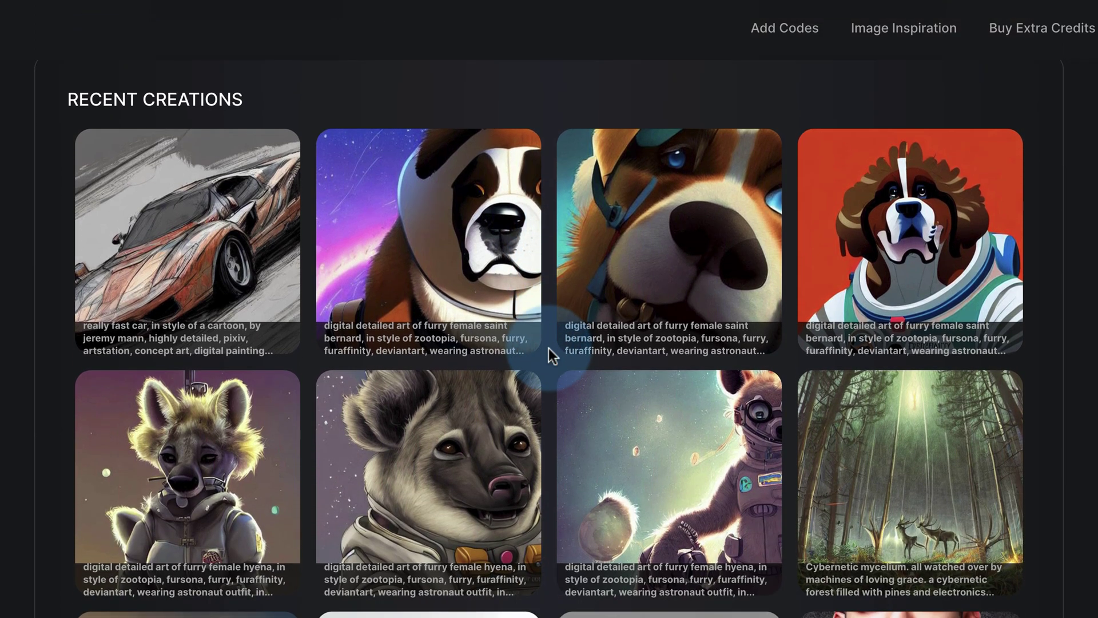
pyautogui.scroll(-1, 549, 355)
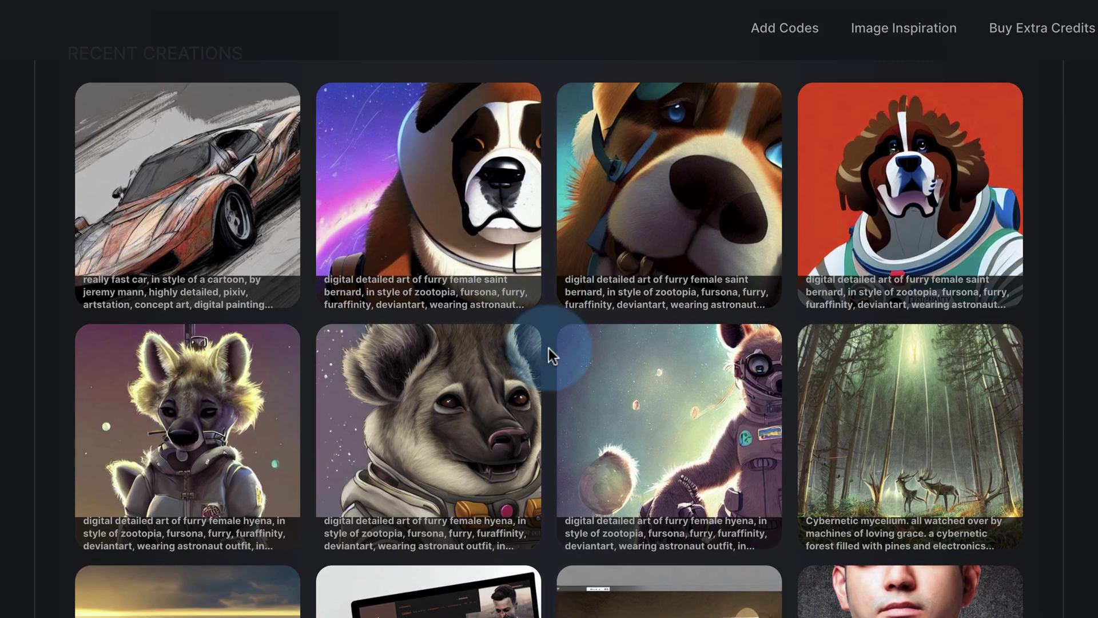
pyautogui.scroll(1, 549, 354)
pyautogui.moveTo(568, 299)
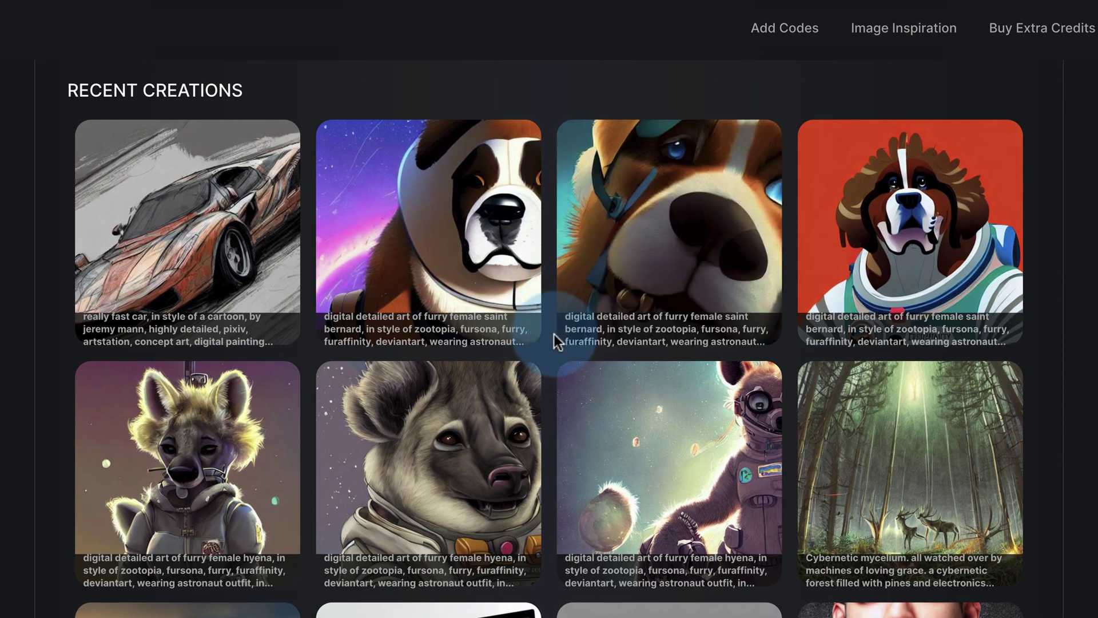
pyautogui.scroll(-2, 553, 337)
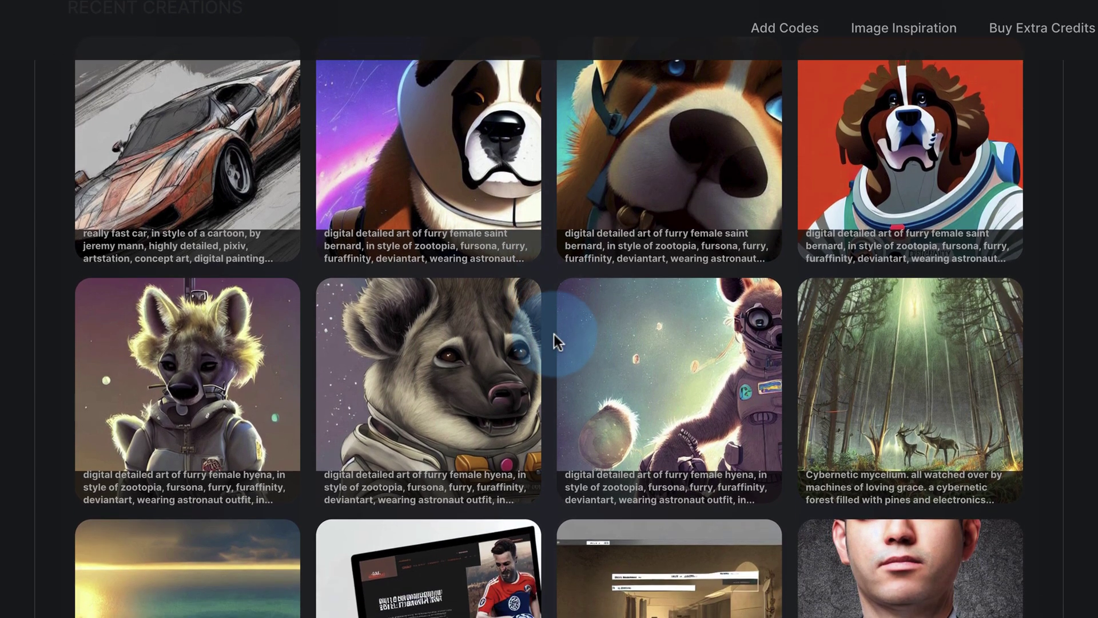
pyautogui.moveTo(217, 355)
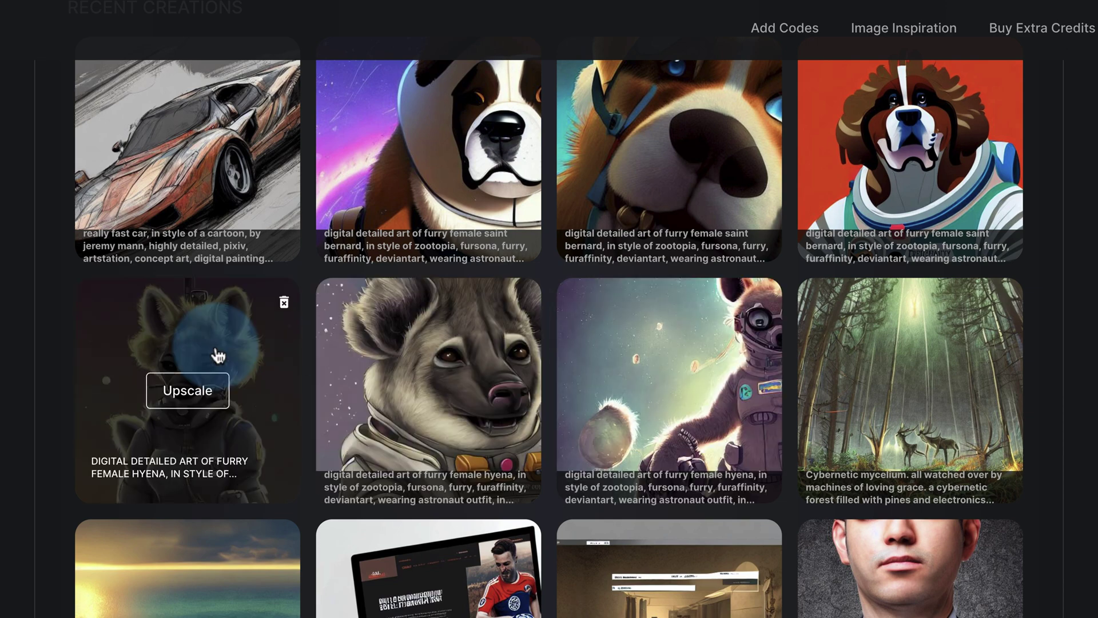
pyautogui.moveTo(666, 366)
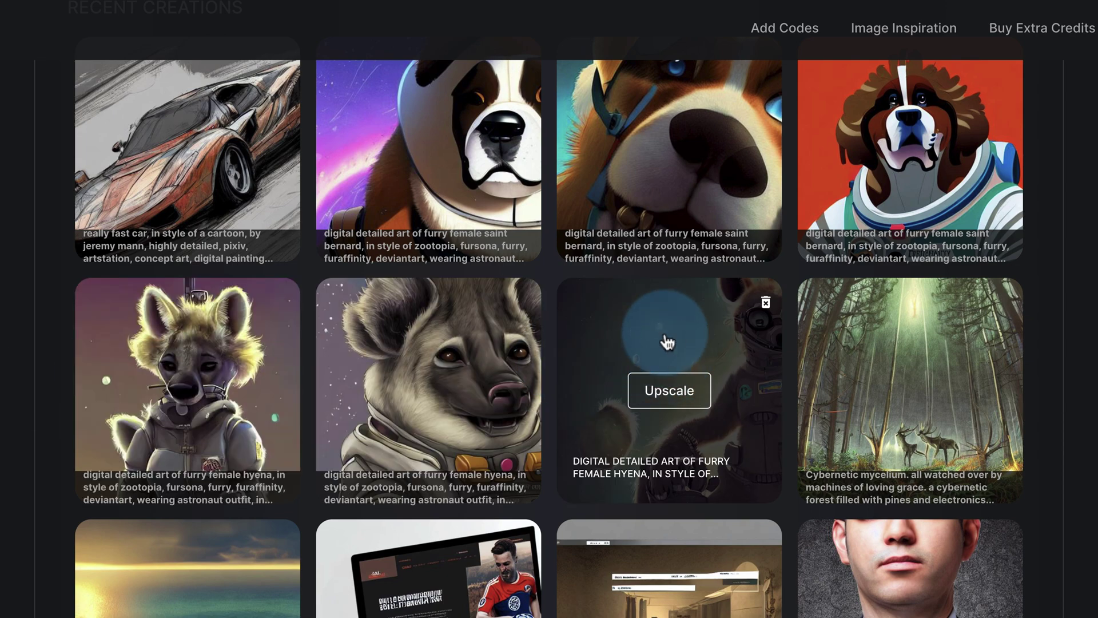
pyautogui.click(667, 342)
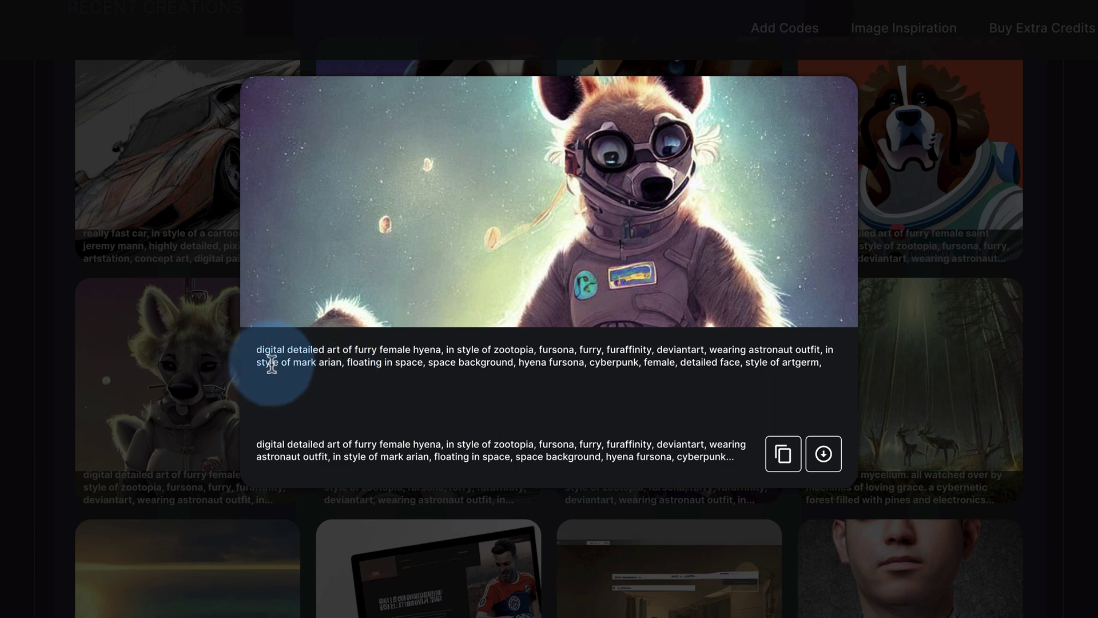
pyautogui.moveTo(379, 349); pyautogui.dragTo(534, 350)
pyautogui.moveTo(372, 363); pyautogui.dragTo(397, 364)
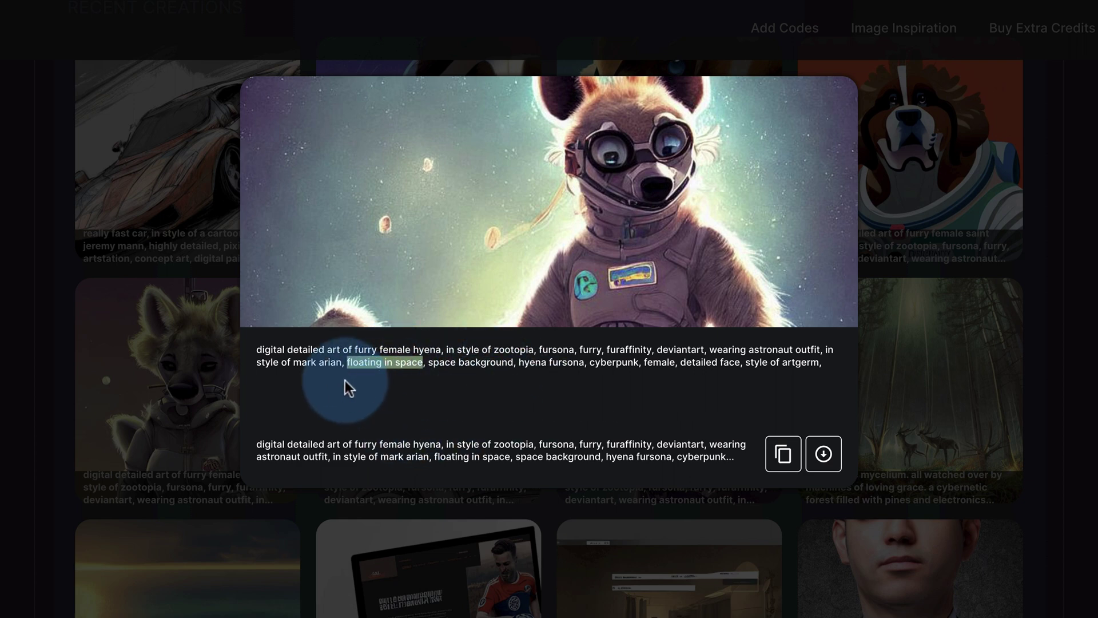
pyautogui.click(172, 371)
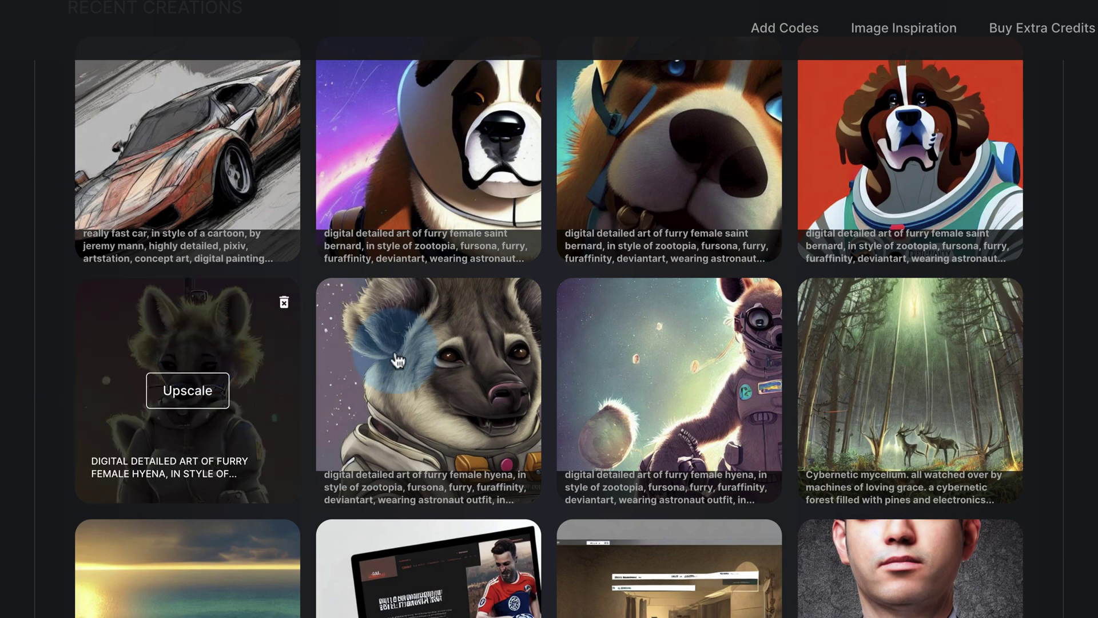
# Step: View the close-up hyena image, close it, and open the standing hyena portrait in the grey suit
pyautogui.click(397, 360)
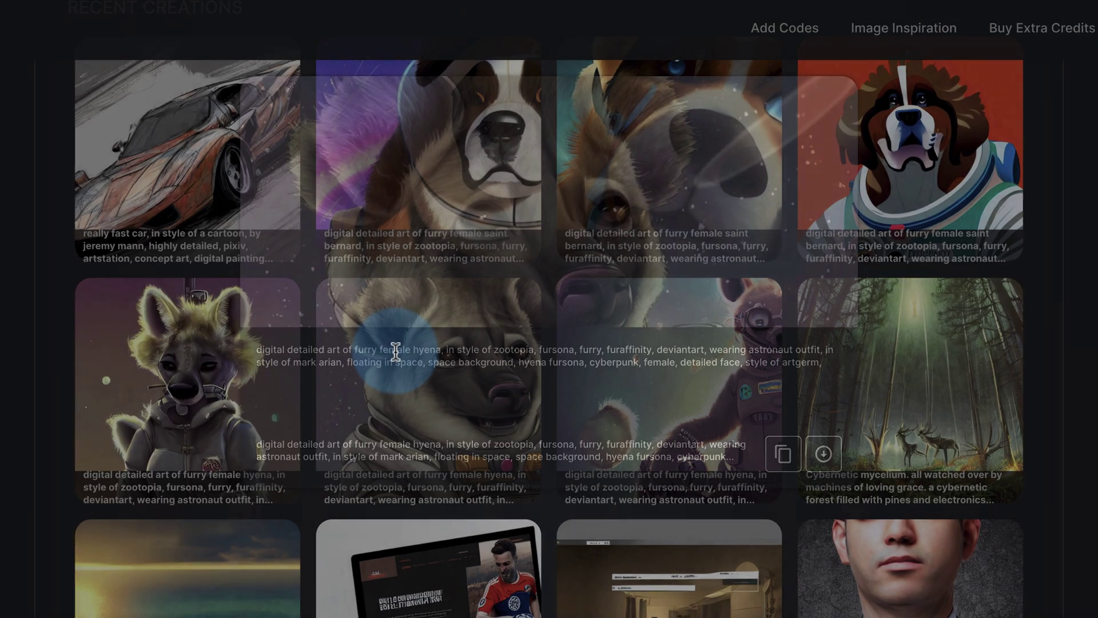
pyautogui.click(7, 380)
pyautogui.click(124, 341)
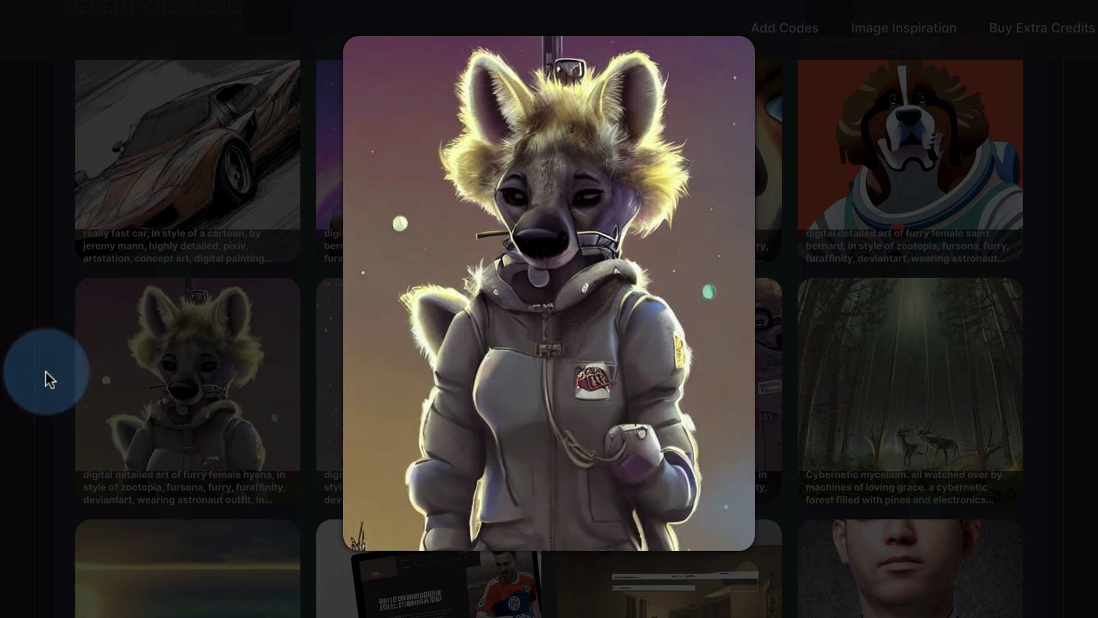
# Step: Close the grey-suited hyena portrait, view the Saint Bernard astronaut image with the red background, and close it
pyautogui.click(46, 372)
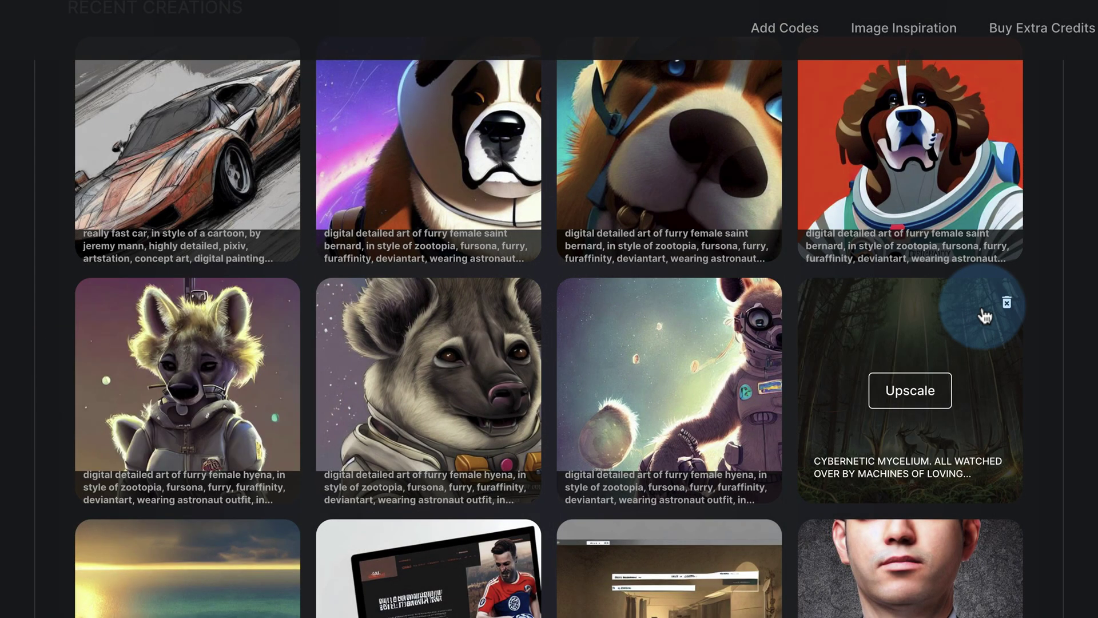
pyautogui.click(981, 158)
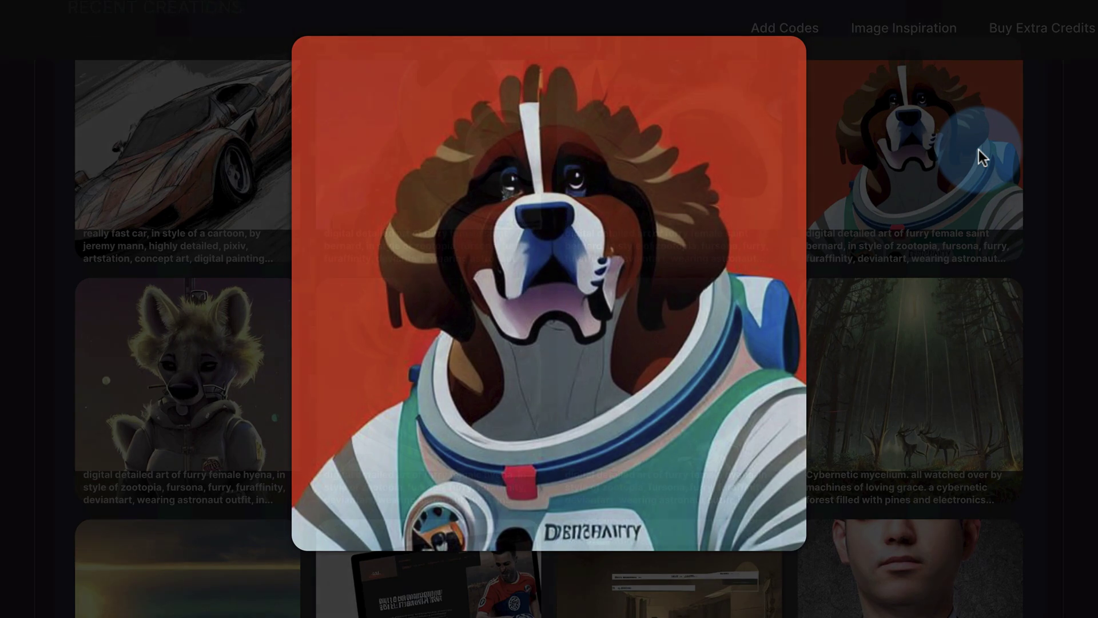
pyautogui.moveTo(465, 412); pyautogui.dragTo(525, 412)
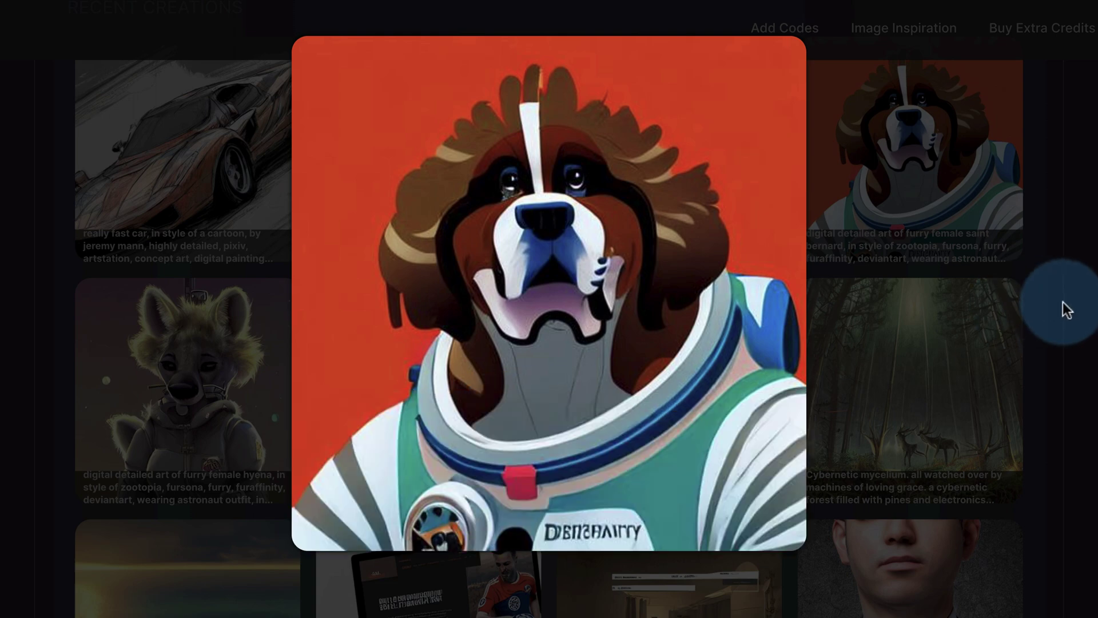
pyautogui.click(1062, 303)
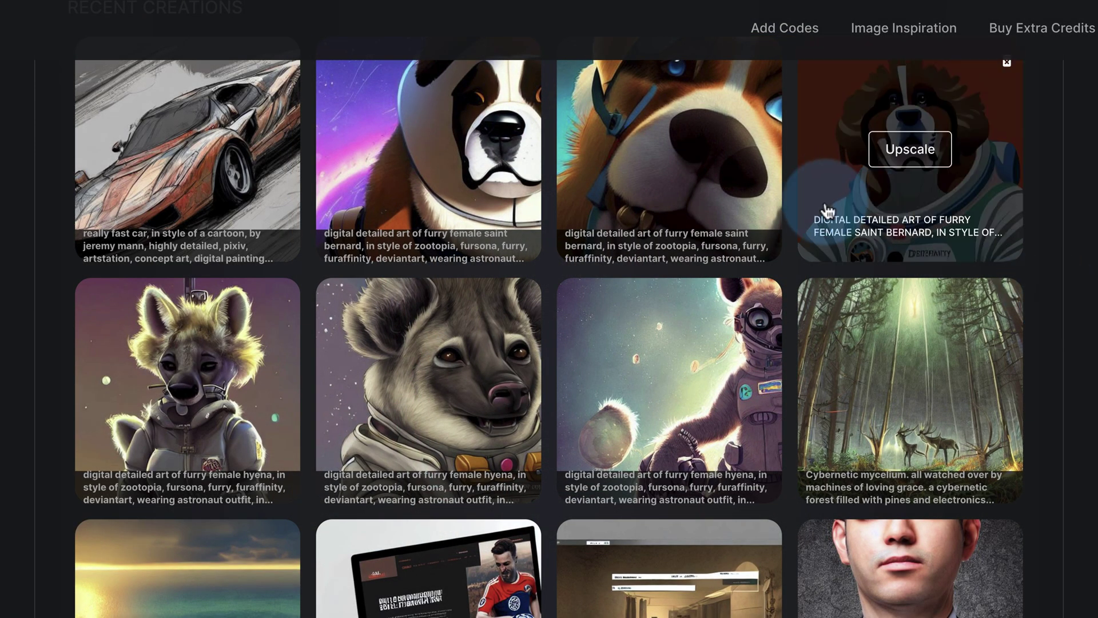
# Step: View the blue-eyed Saint Bernard close-up with its prompt and the helmeted Saint Bernard on the purple background, closing each image
pyautogui.scroll(1, 818, 257)
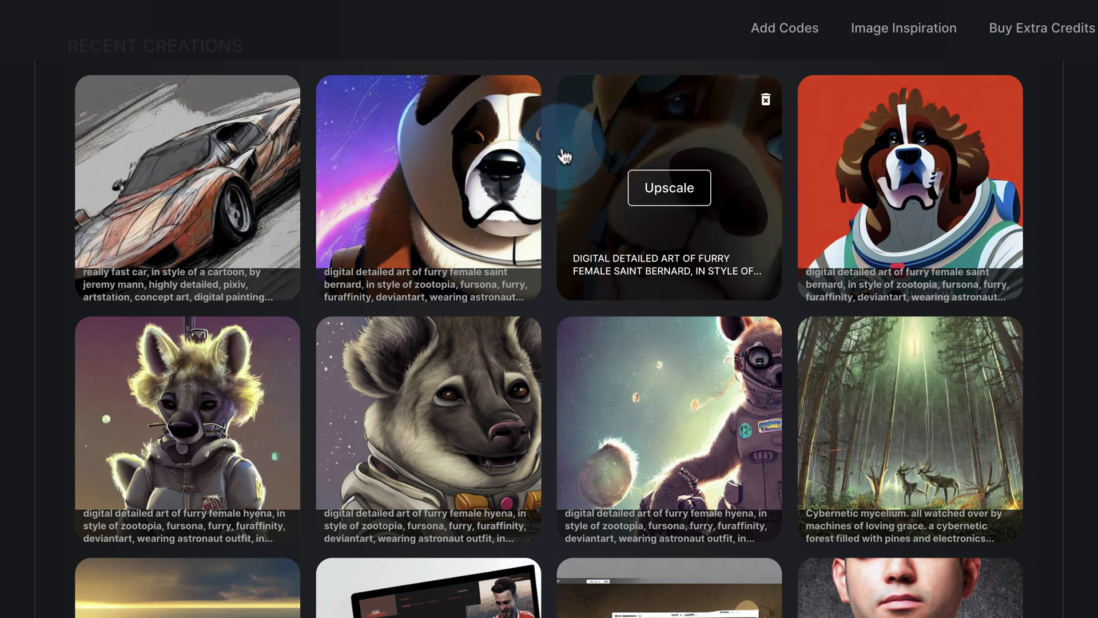
pyautogui.click(610, 142)
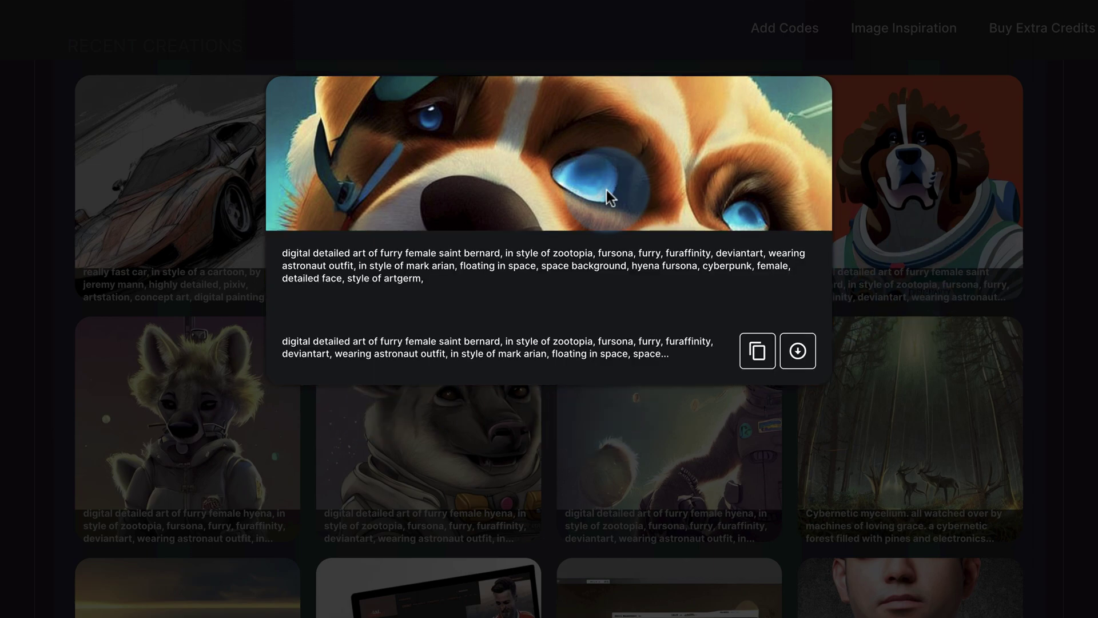
pyautogui.click(1092, 210)
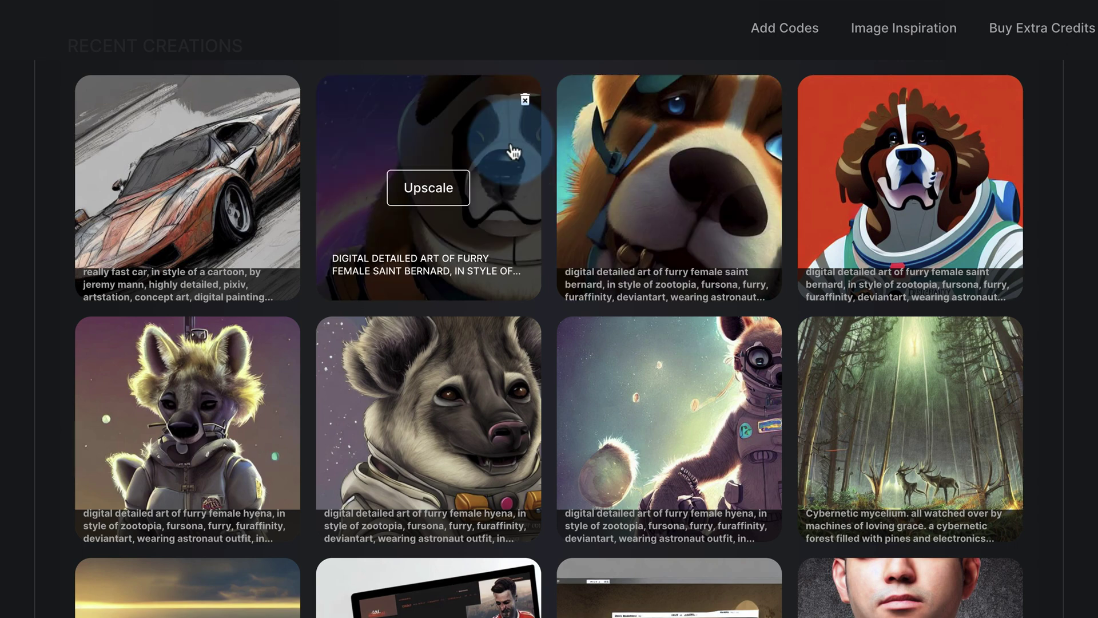
pyautogui.click(496, 166)
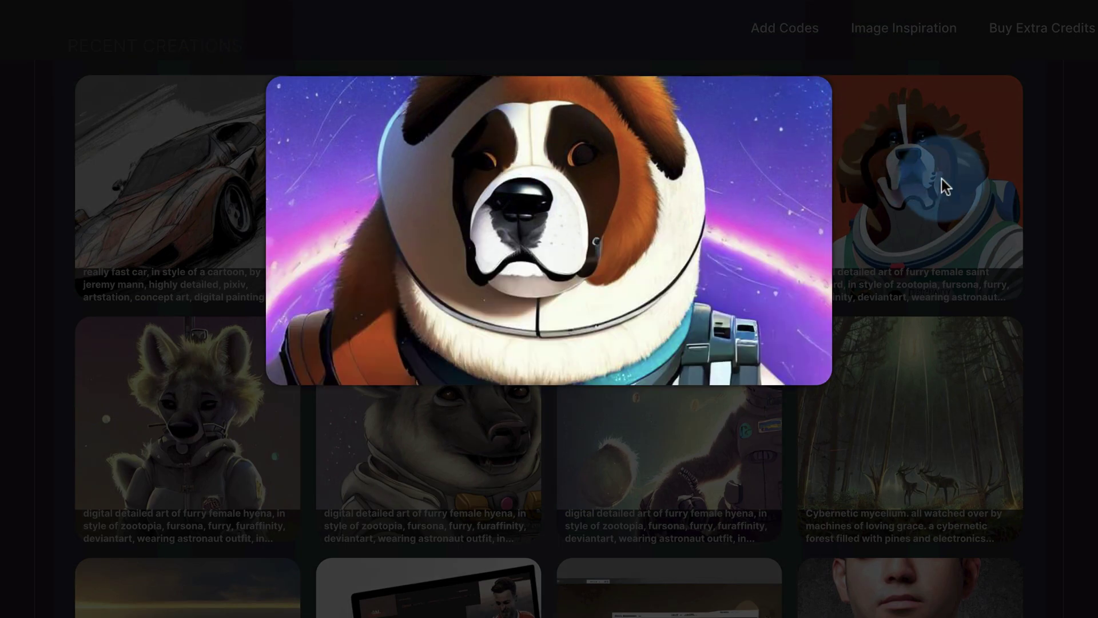
pyautogui.moveTo(773, 255)
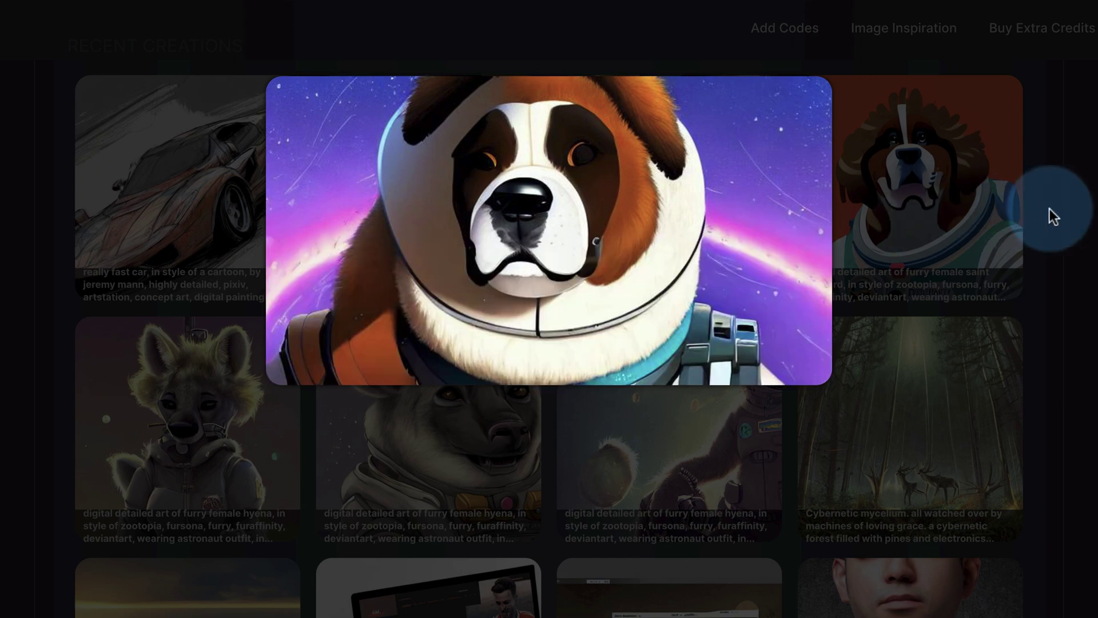
pyautogui.click(1070, 214)
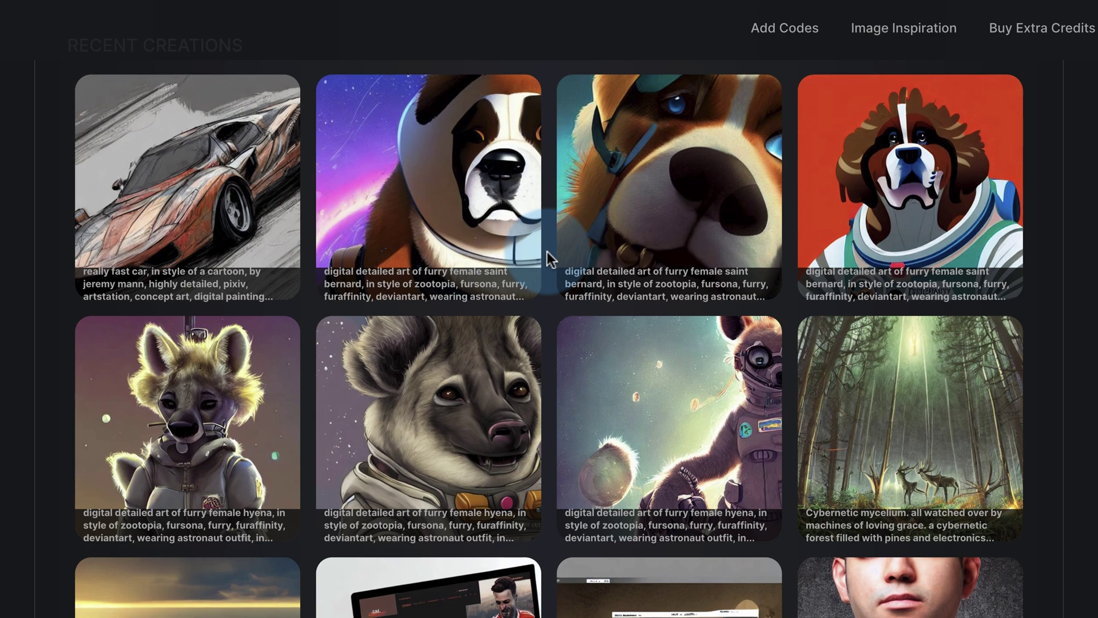
# Step: Open the goggled hyena astronaut image, check its full composition and prompt, and close it
pyautogui.scroll(-2, 547, 252)
pyautogui.click(609, 265)
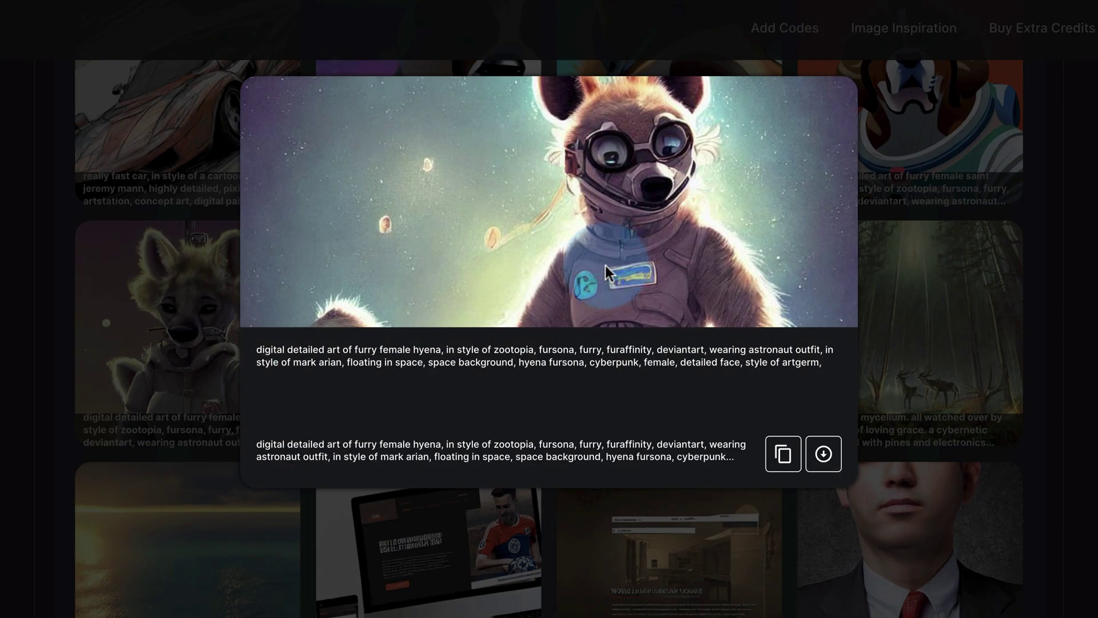
pyautogui.click(966, 133)
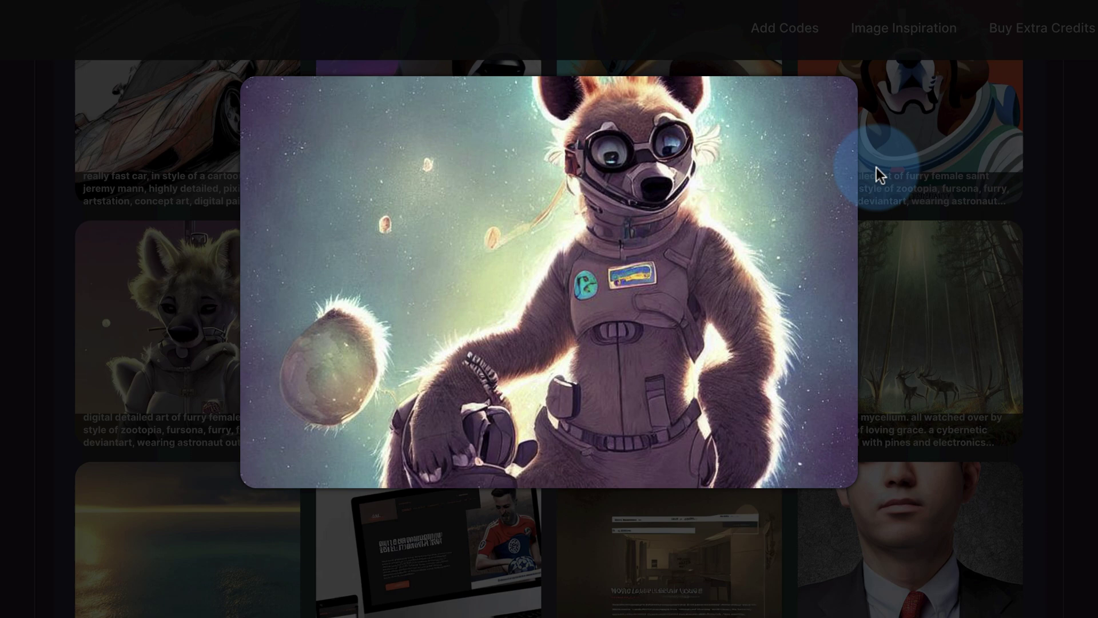
pyautogui.click(1077, 252)
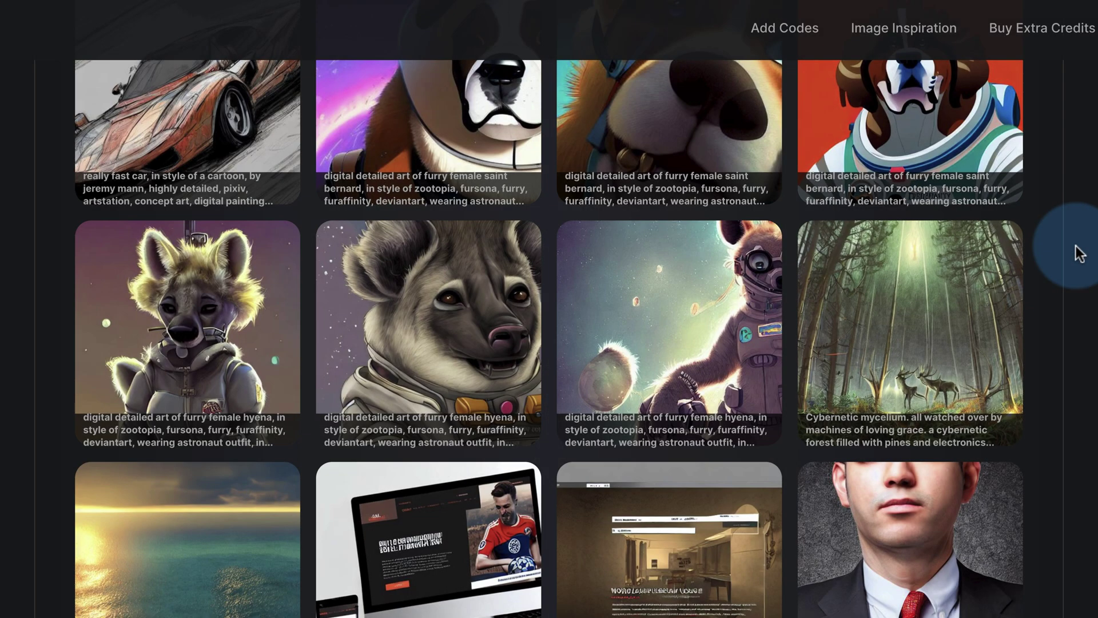
# Step: View the close-up hyena image and the standing hyena portrait with its prompt, closing each one
pyautogui.moveTo(626, 347)
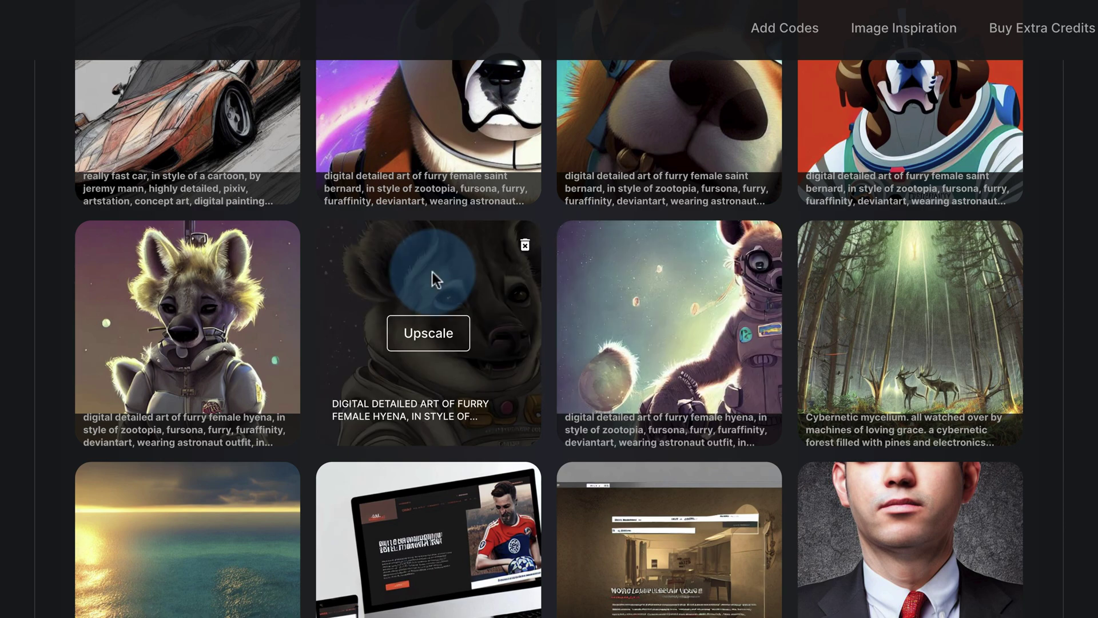
pyautogui.click(432, 272)
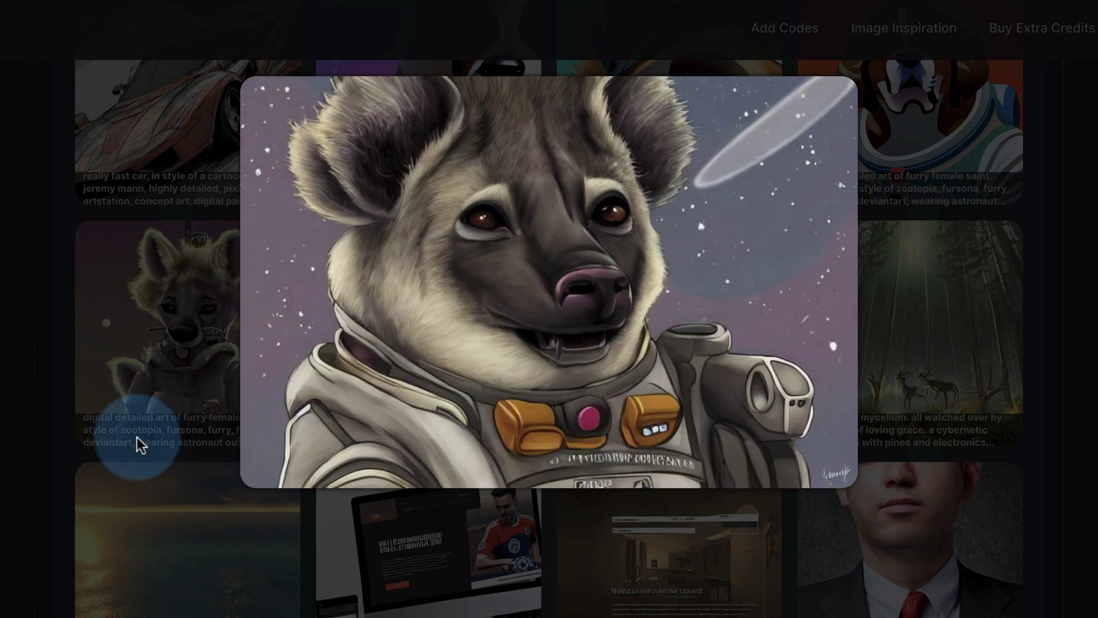
pyautogui.click(87, 290)
pyautogui.click(88, 290)
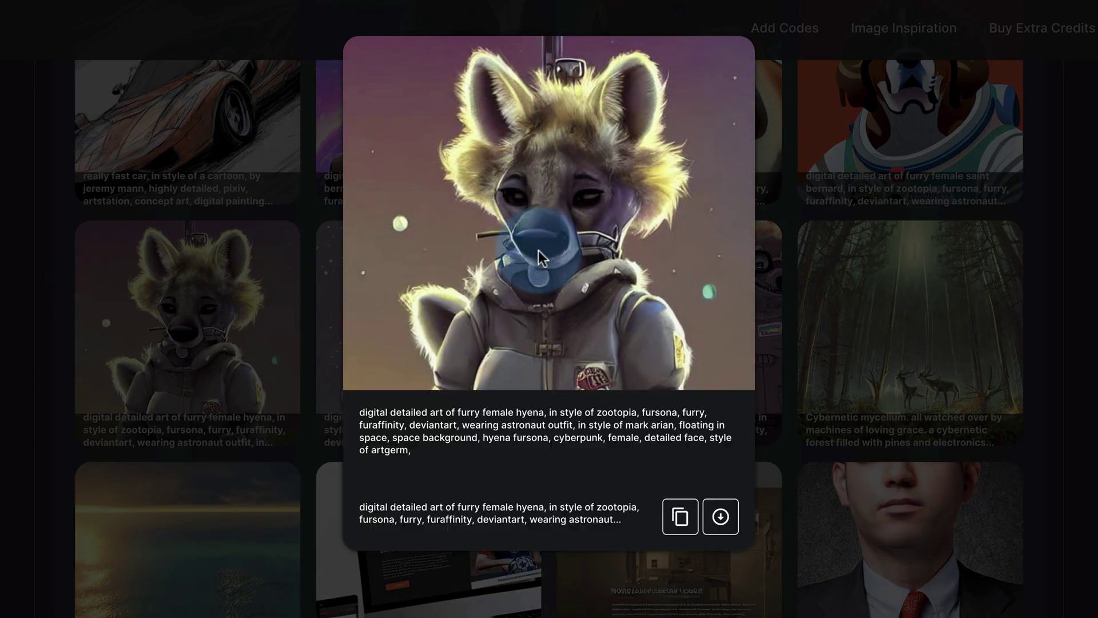
pyautogui.click(1024, 245)
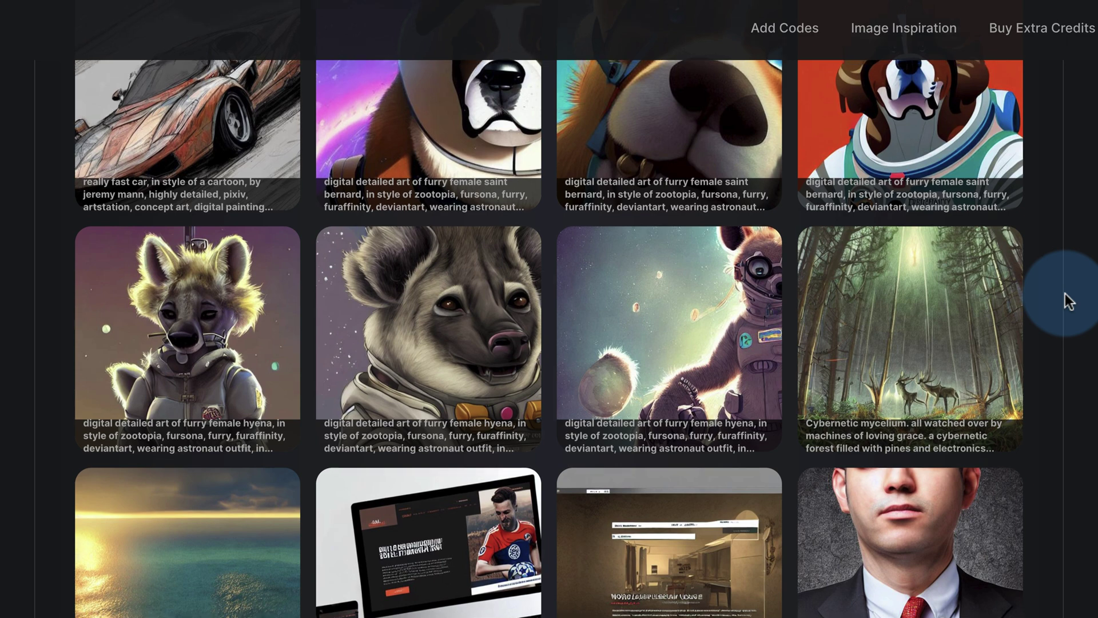
# Step: Reopen the goggled hyena image from the recent creations for another look and close it
pyautogui.scroll(2, 1064, 293)
pyautogui.click(675, 405)
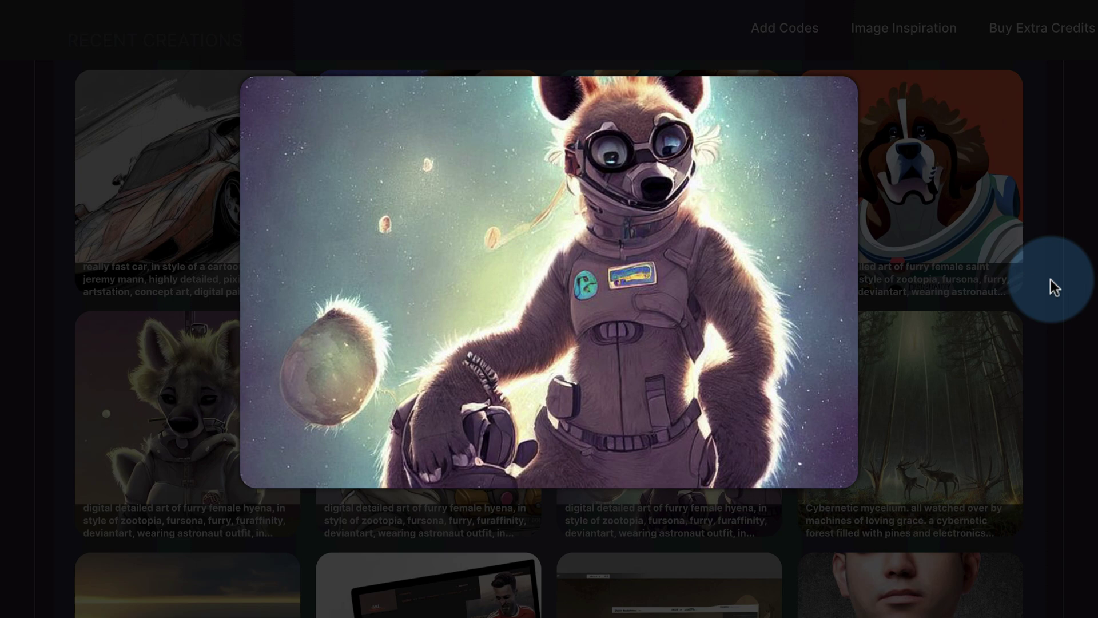
pyautogui.click(1050, 279)
# Step: Open the "Cybernetic mycelium" forest image, examine its prompt, and close it
pyautogui.scroll(-3, 1051, 279)
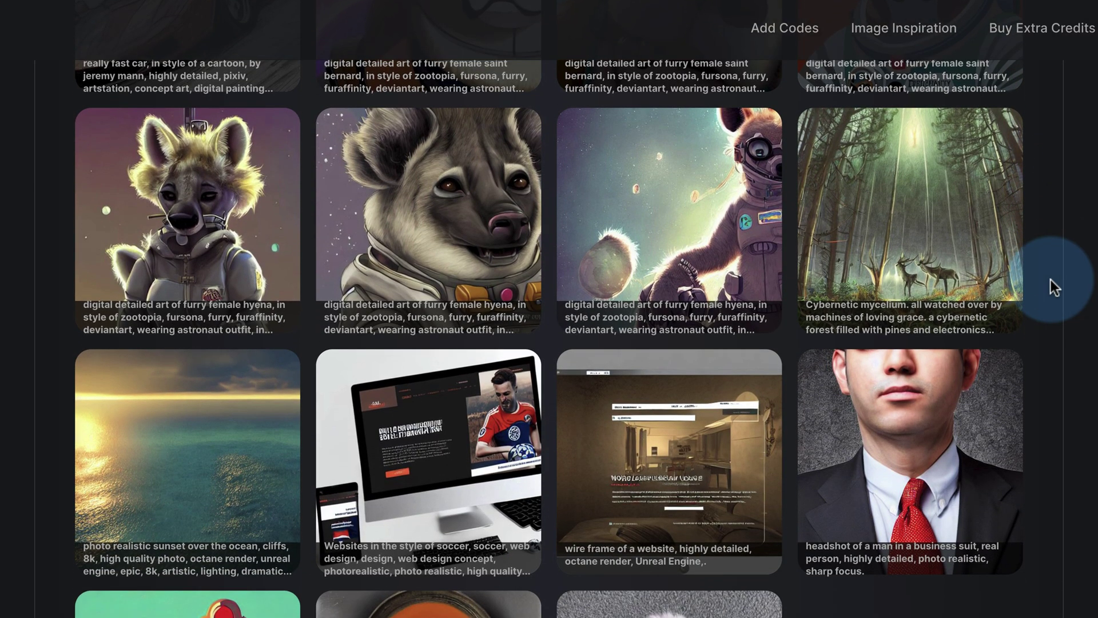
pyautogui.moveTo(901, 216)
pyautogui.click(888, 171)
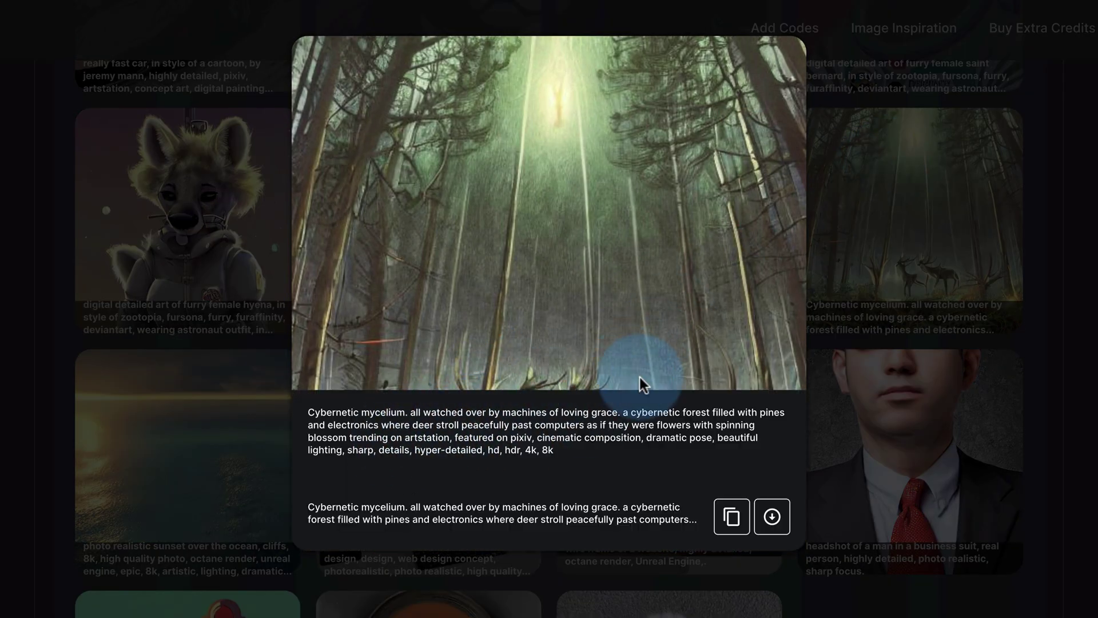
pyautogui.click(1089, 263)
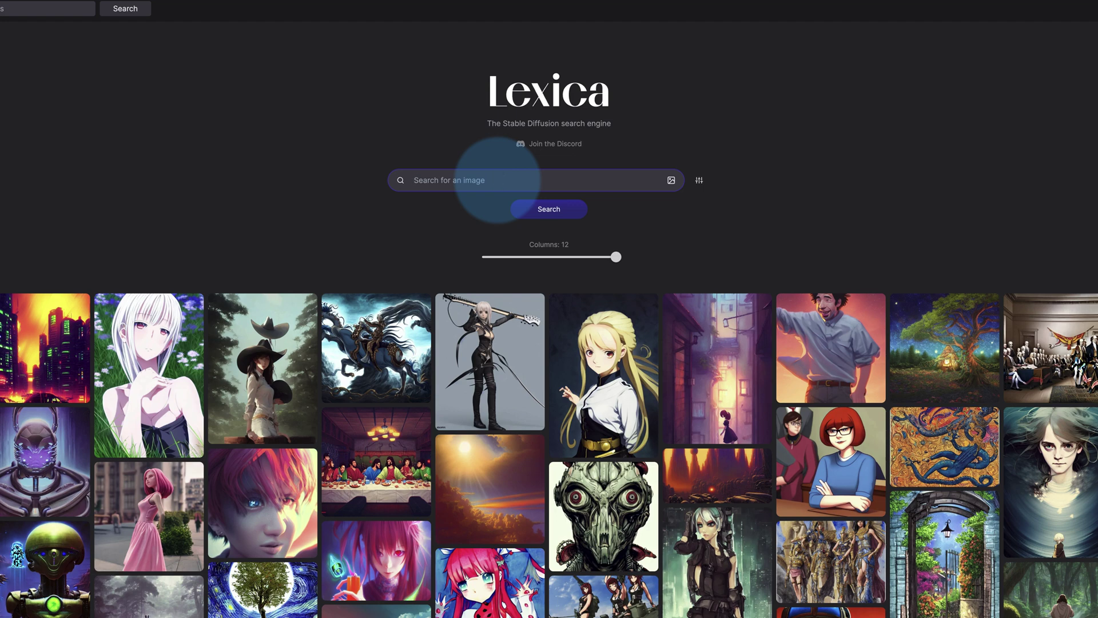
# Step: Switch to Lexica, search for "space forest", and look over the resulting images
pyautogui.write('space sorest')
pyautogui.press('Return')
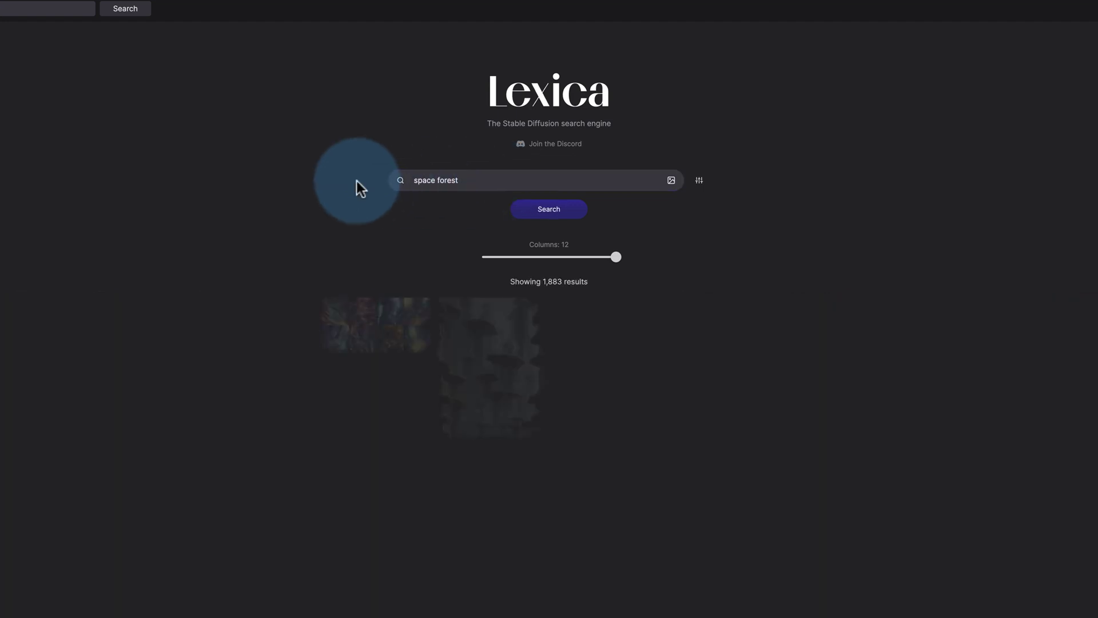
pyautogui.scroll(-3, 348, 136)
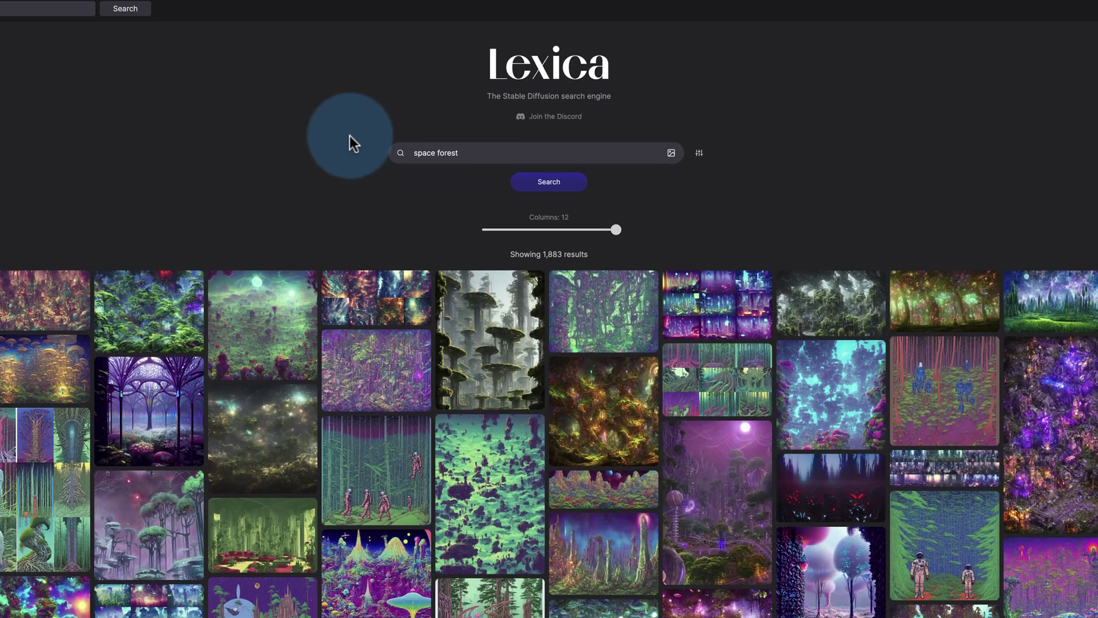
pyautogui.scroll(-1, 349, 136)
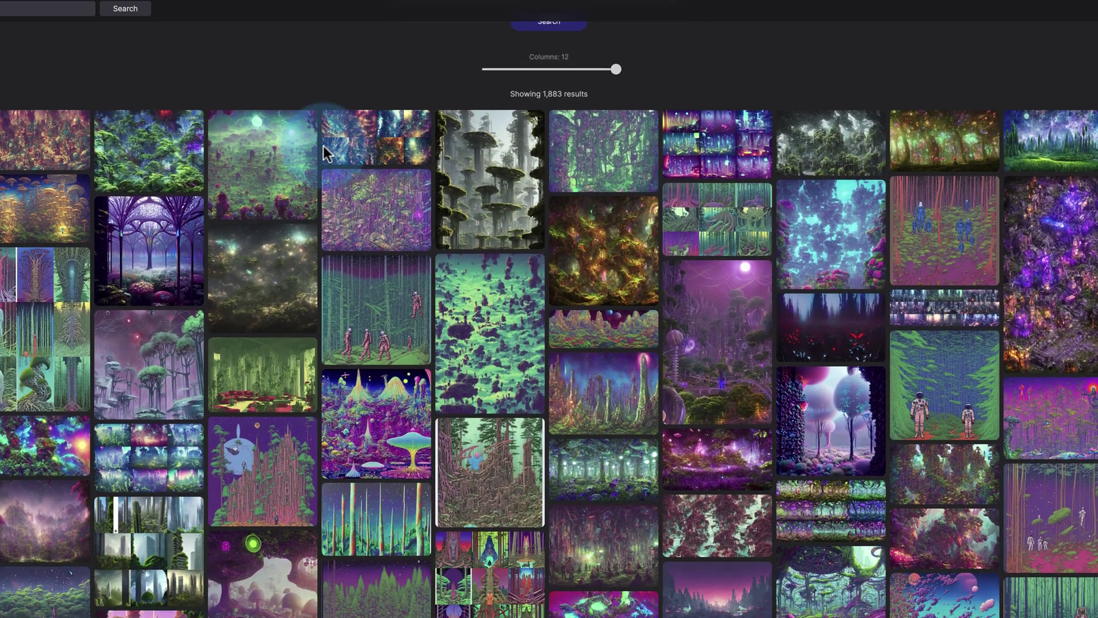
# Step: Open the green alien landscape with two glowing moons and select its full prompt text
pyautogui.click(253, 166)
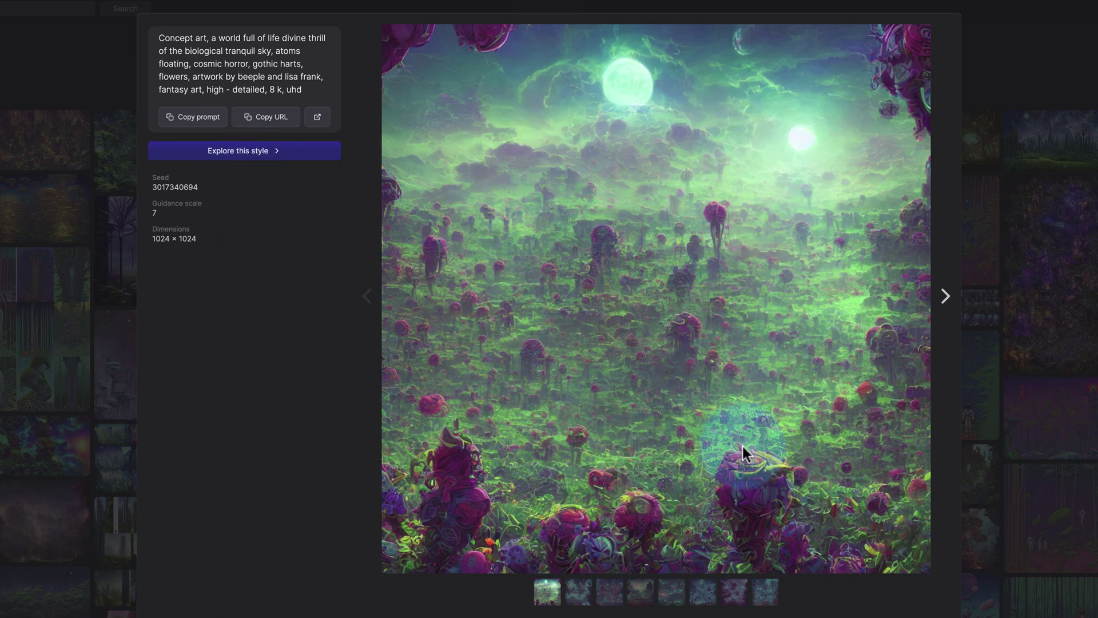
pyautogui.click(656, 227)
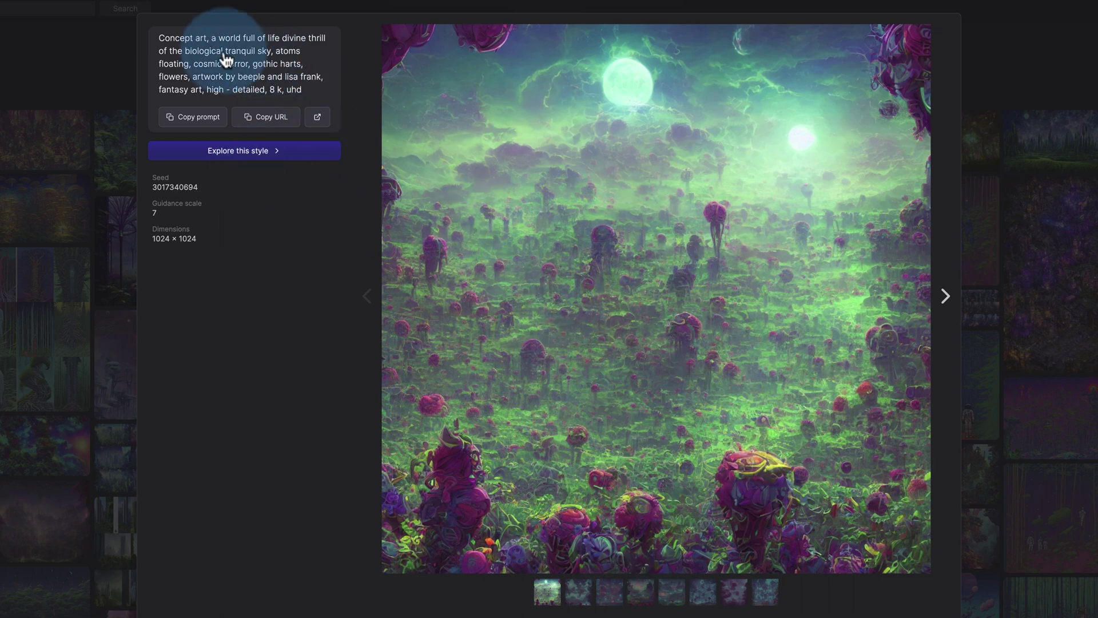
pyautogui.moveTo(156, 36); pyautogui.dragTo(308, 89)
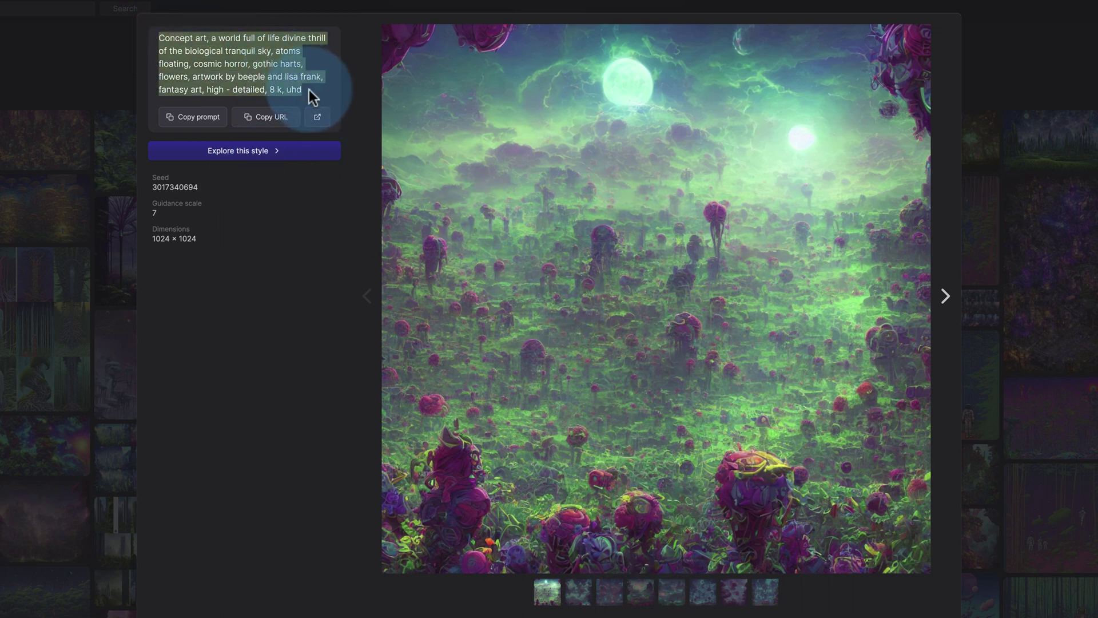
# Step: Browse the other image variations of the "Concept art, a world full of life" prompt through to the last one
pyautogui.click(578, 592)
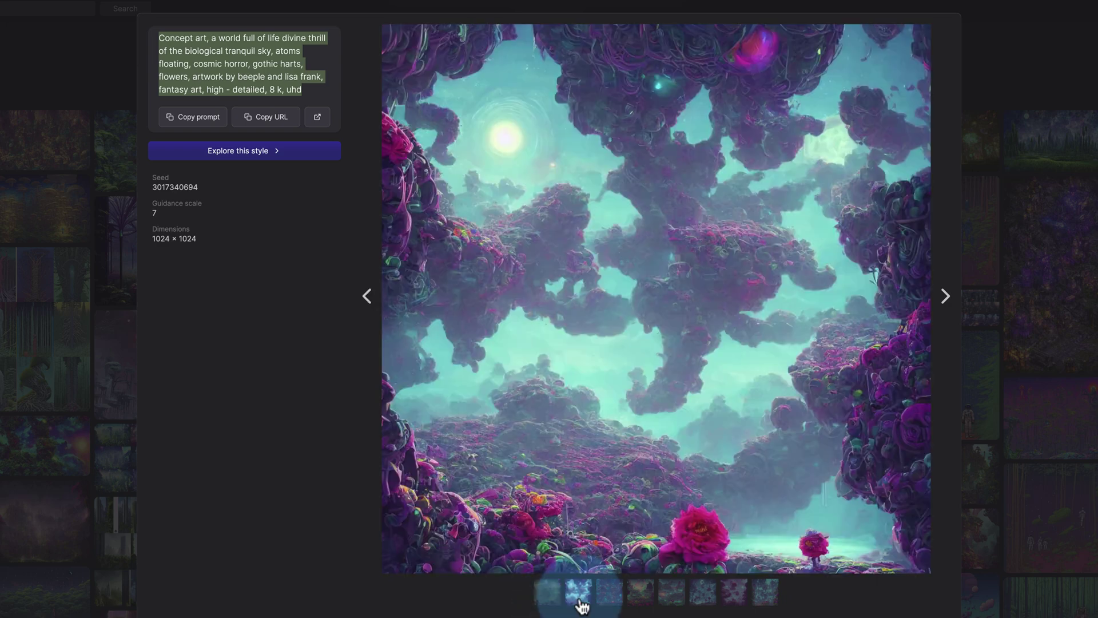
pyautogui.click(609, 594)
pyautogui.click(640, 594)
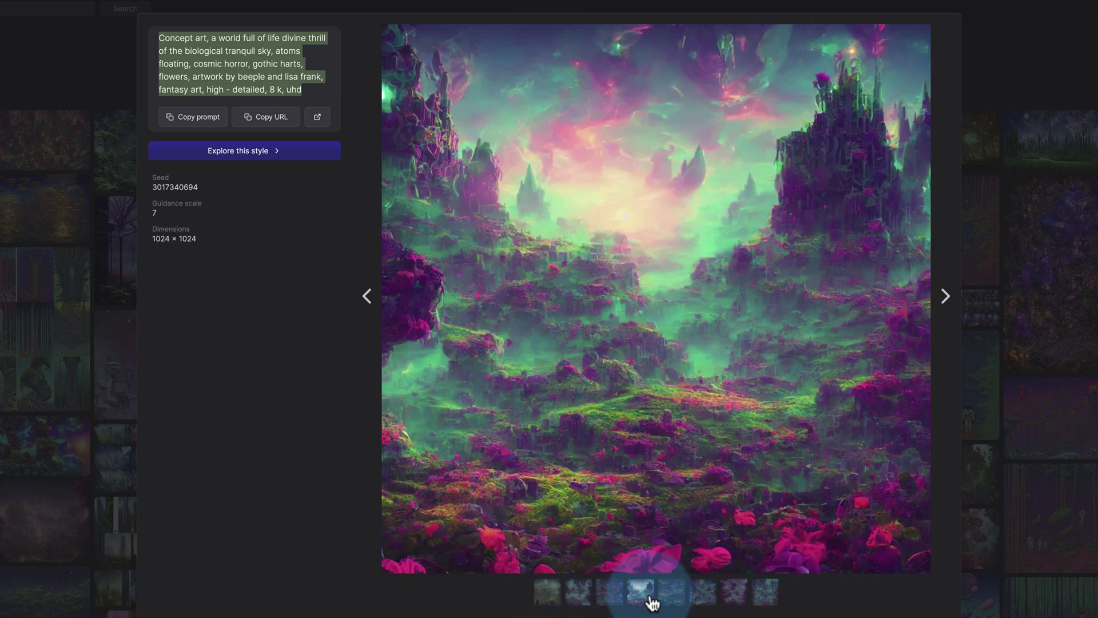
pyautogui.click(670, 596)
pyautogui.click(702, 598)
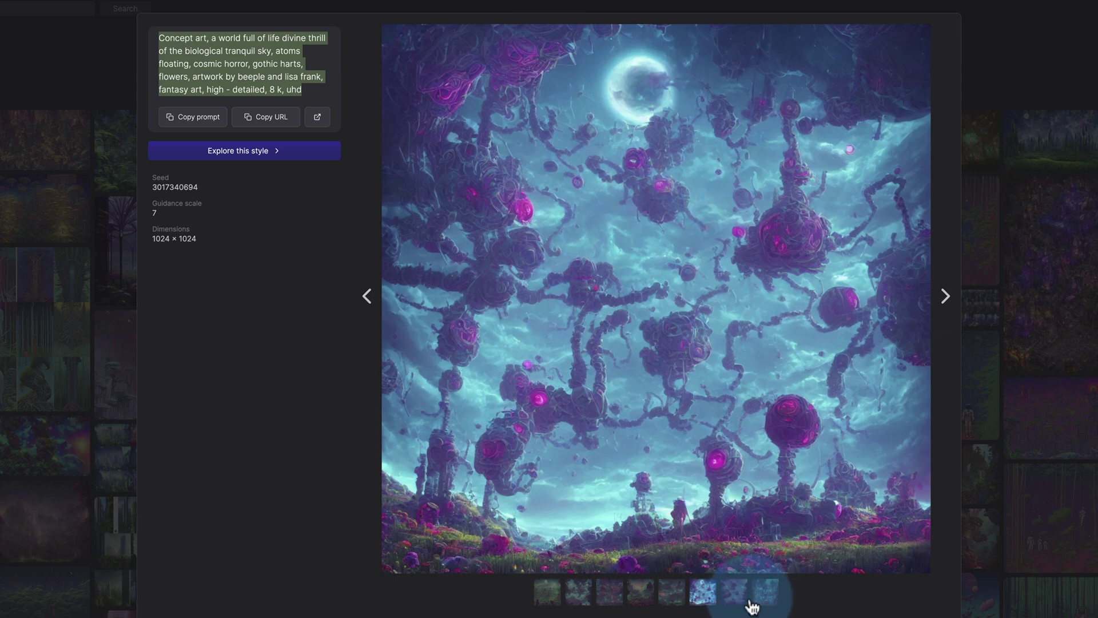
pyautogui.click(739, 596)
pyautogui.click(765, 591)
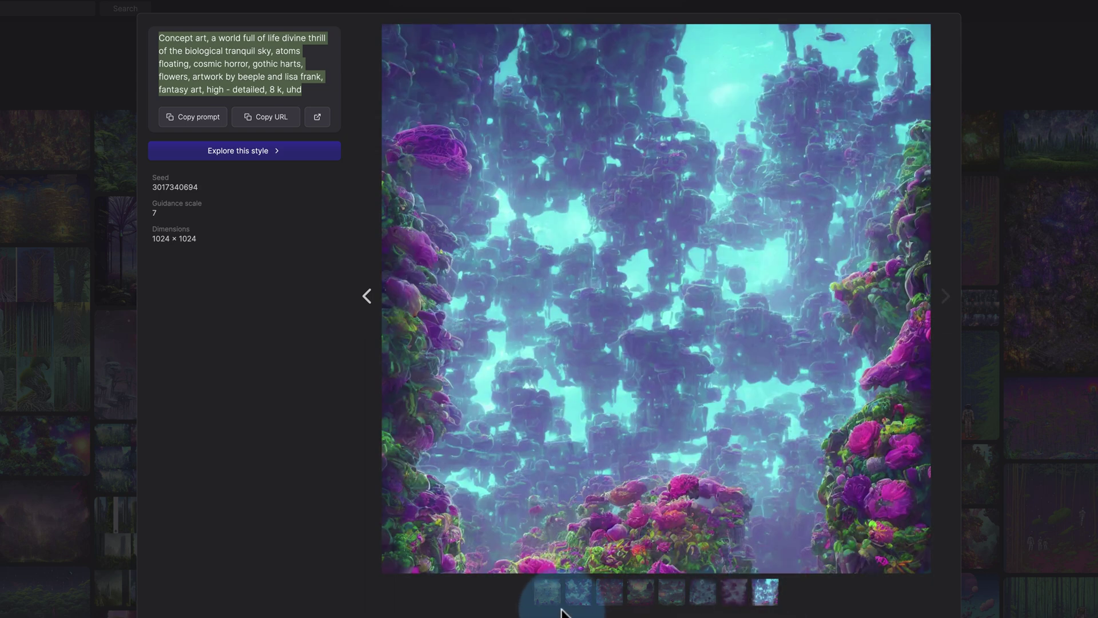
# Step: Revisit earlier variations back to the first, and search its prompt phrase "a world full of life divine thrill of the biological tranquil sky"
pyautogui.click(708, 599)
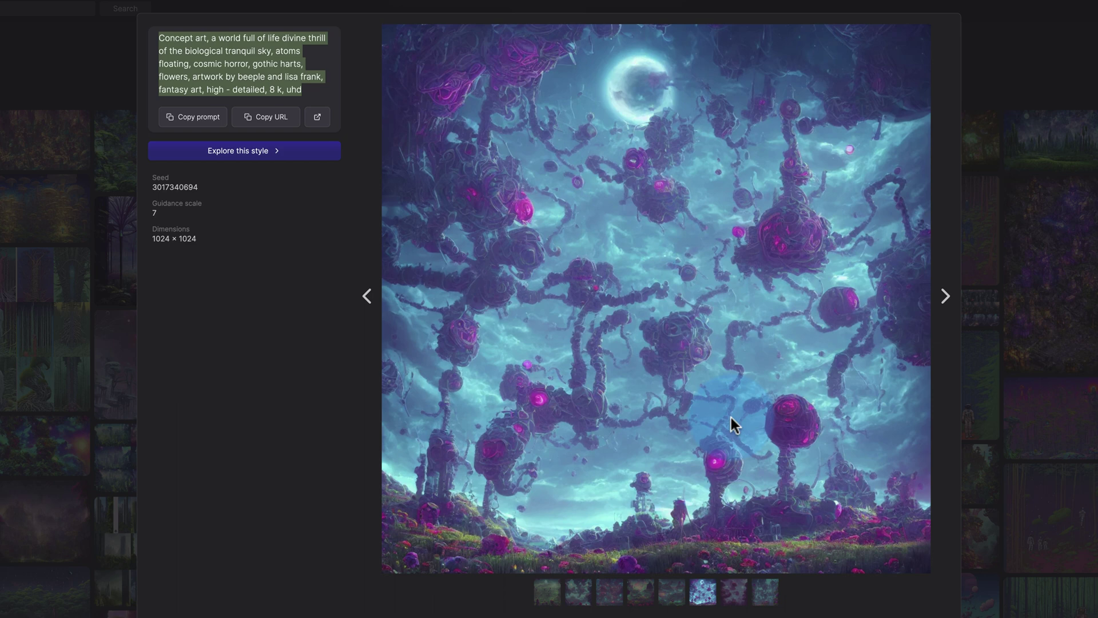
pyautogui.click(573, 593)
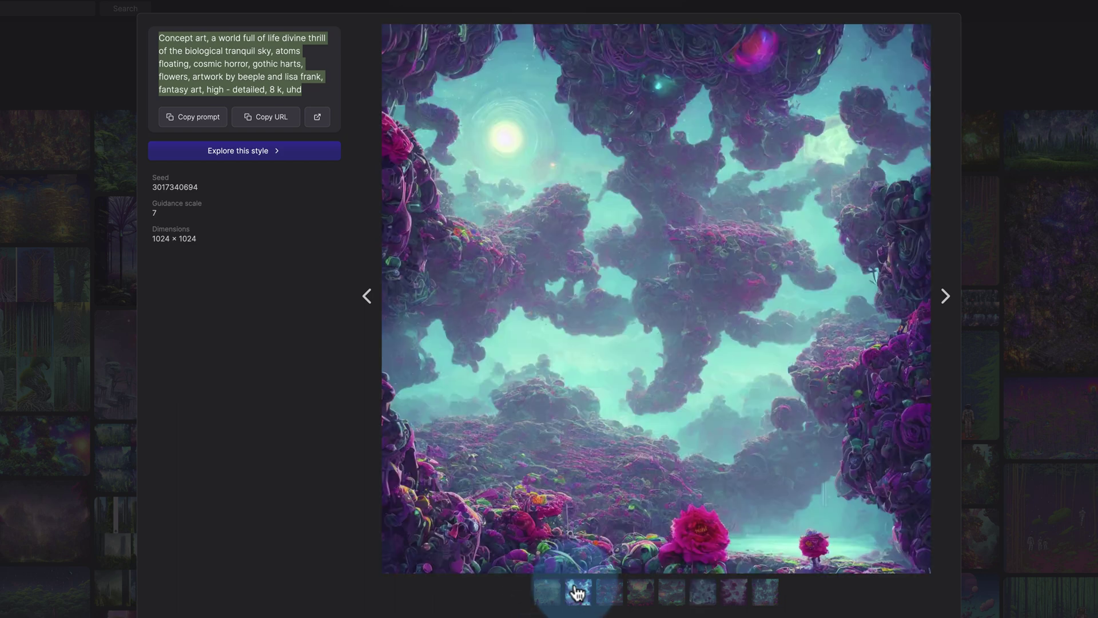
pyautogui.click(547, 595)
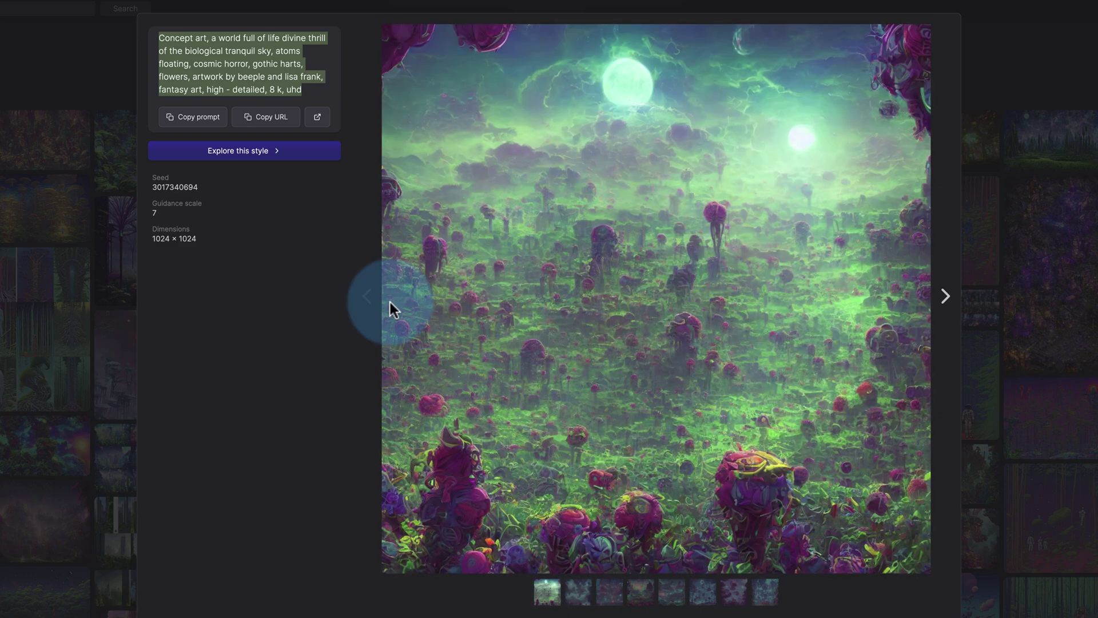
pyautogui.click(259, 53)
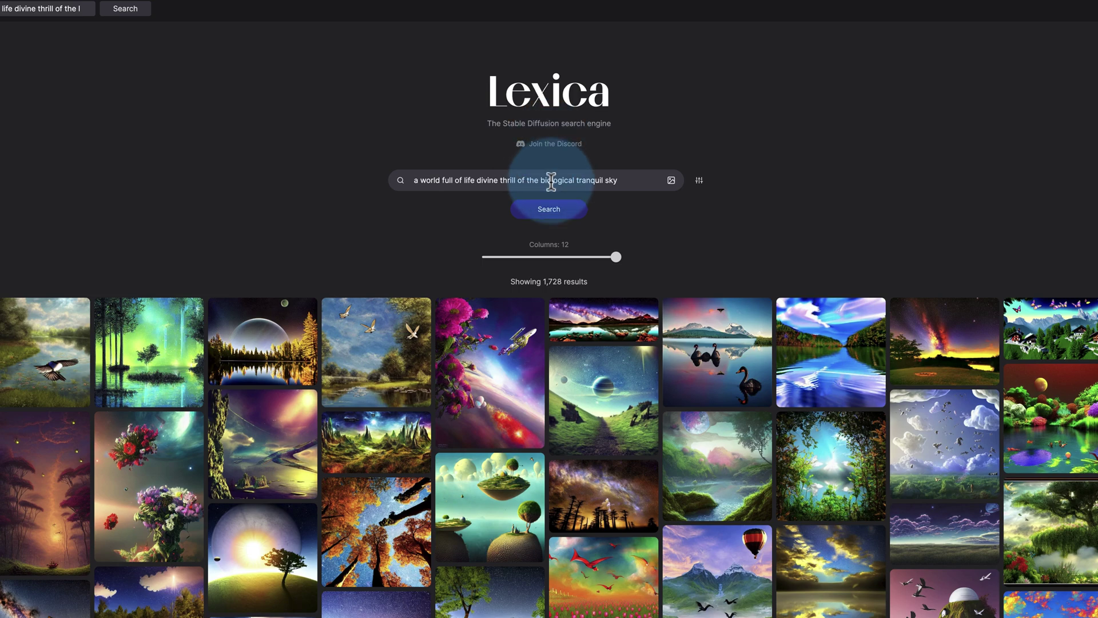
# Step: Open the lake landscape with the huge domed planet behind golden trees and copy its prompt
pyautogui.scroll(-1, 372, 240)
pyautogui.click(275, 291)
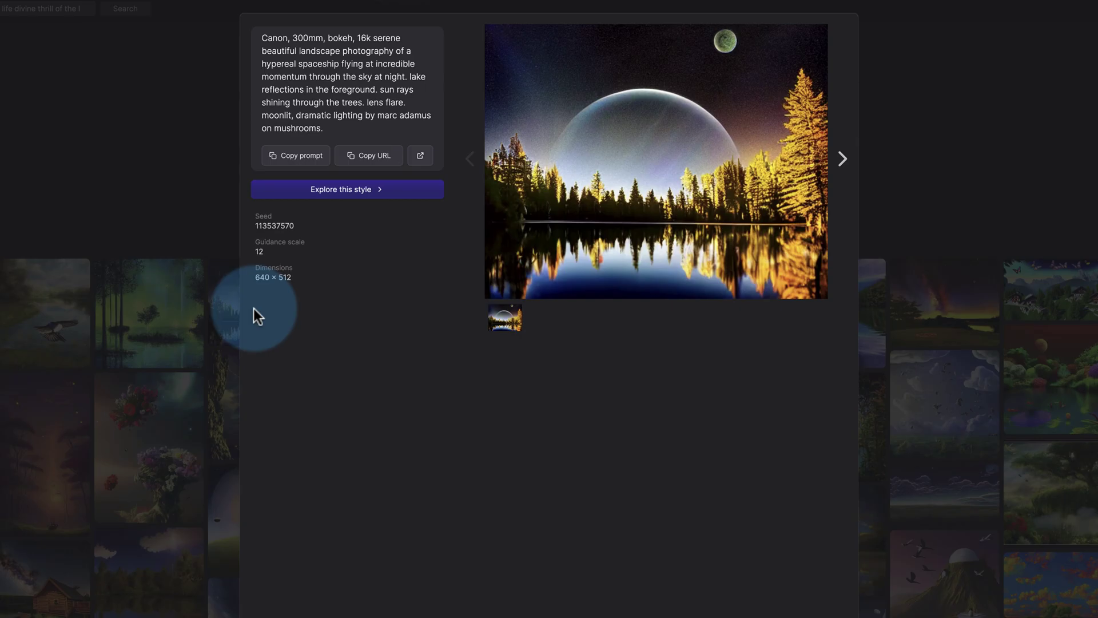
pyautogui.click(303, 163)
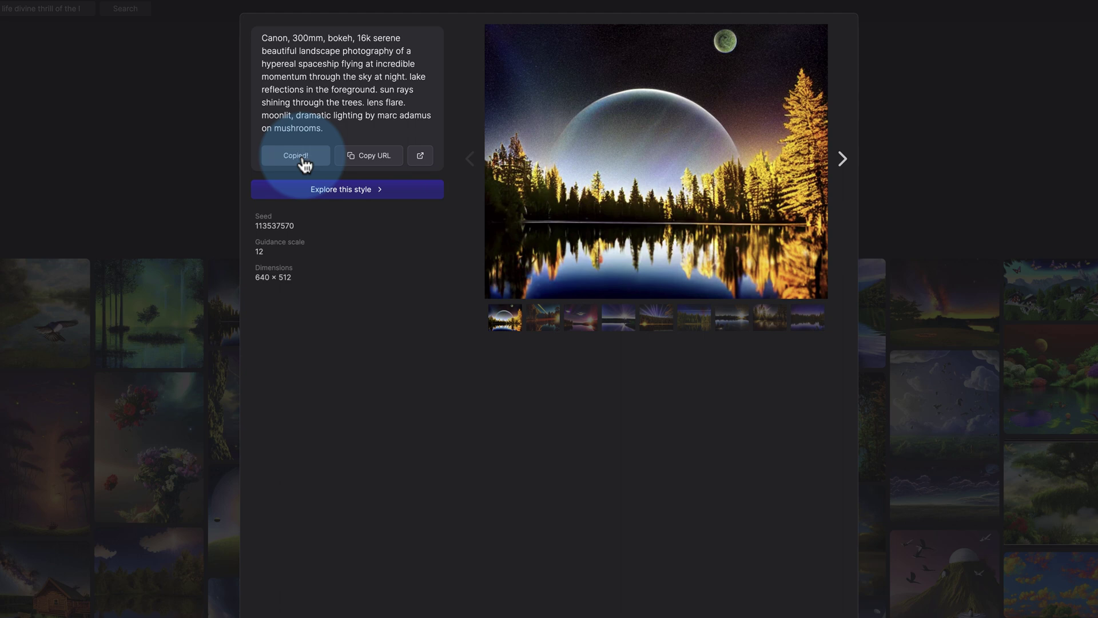
# Step: Browse the copied prompt's other lake variations up to the purple light rays, and examine its wording, including "300mm"
pyautogui.click(542, 324)
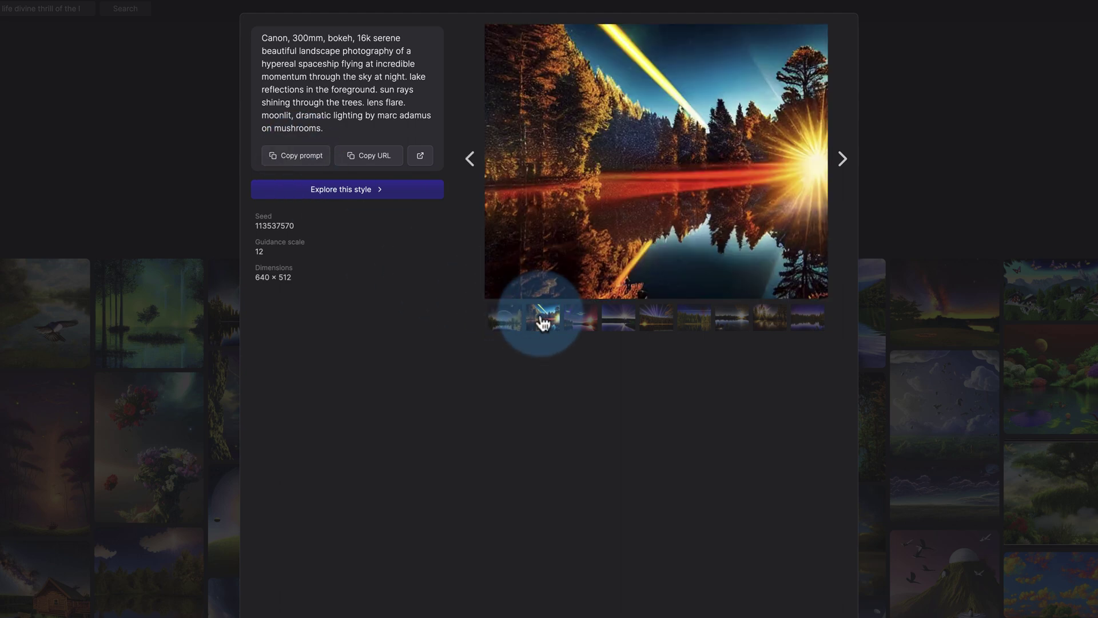
pyautogui.click(577, 318)
pyautogui.click(658, 323)
pyautogui.click(660, 321)
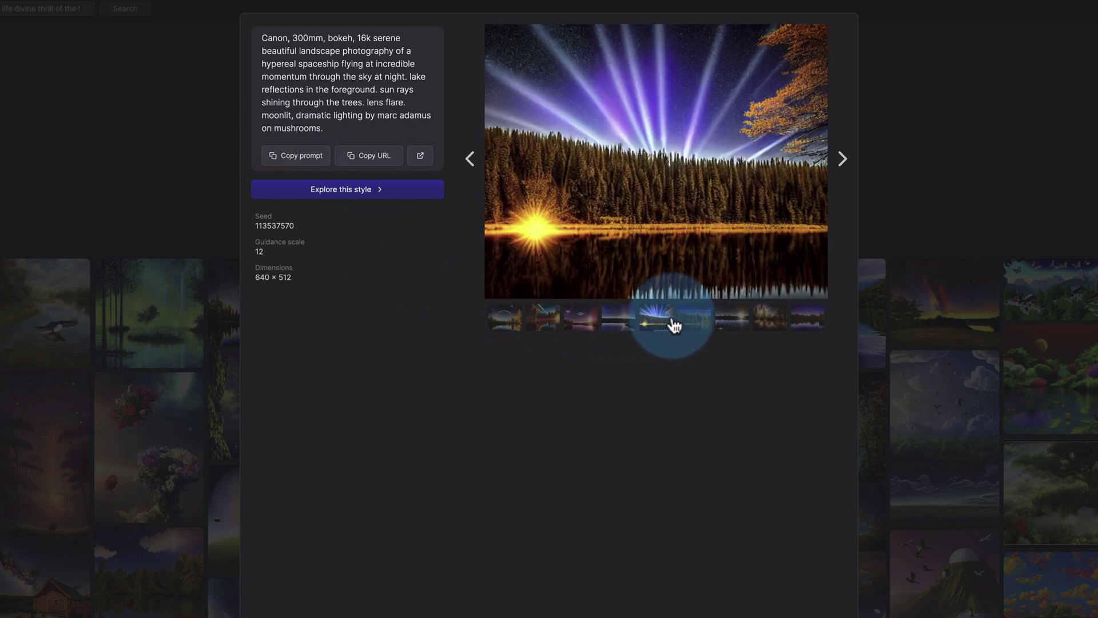
pyautogui.moveTo(358, 38); pyautogui.dragTo(295, 115)
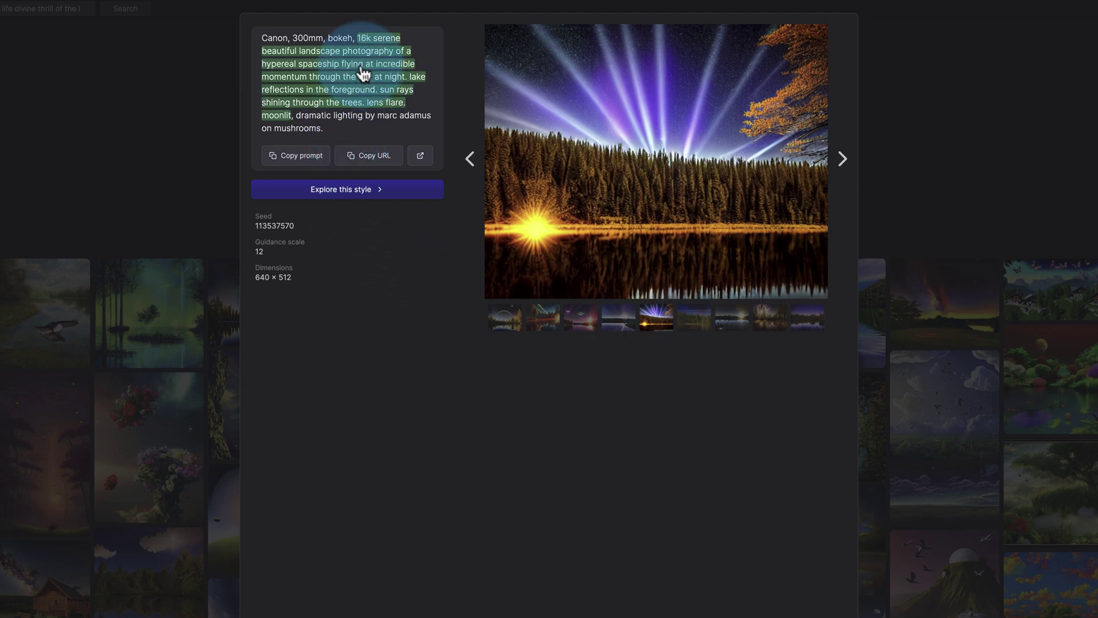
pyautogui.doubleClick(320, 38)
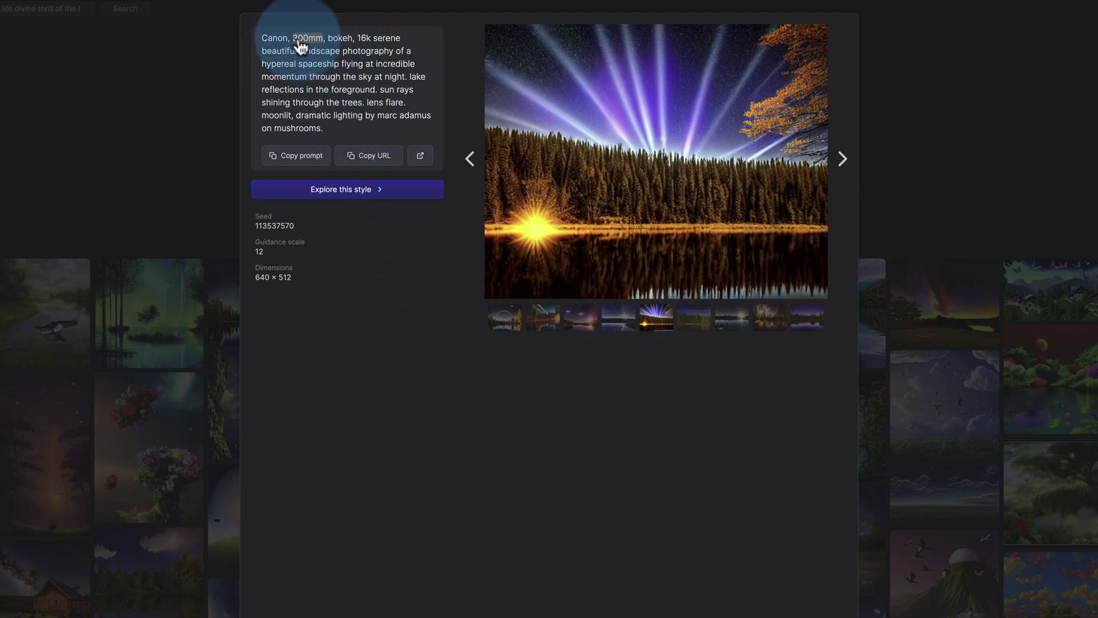
# Step: Switch to SUPERMACHINE and replace the image description with the copied "Canon, 300mm, bokeh, 16k serene beautiful landscape photography" prompt
pyautogui.click(204, 37)
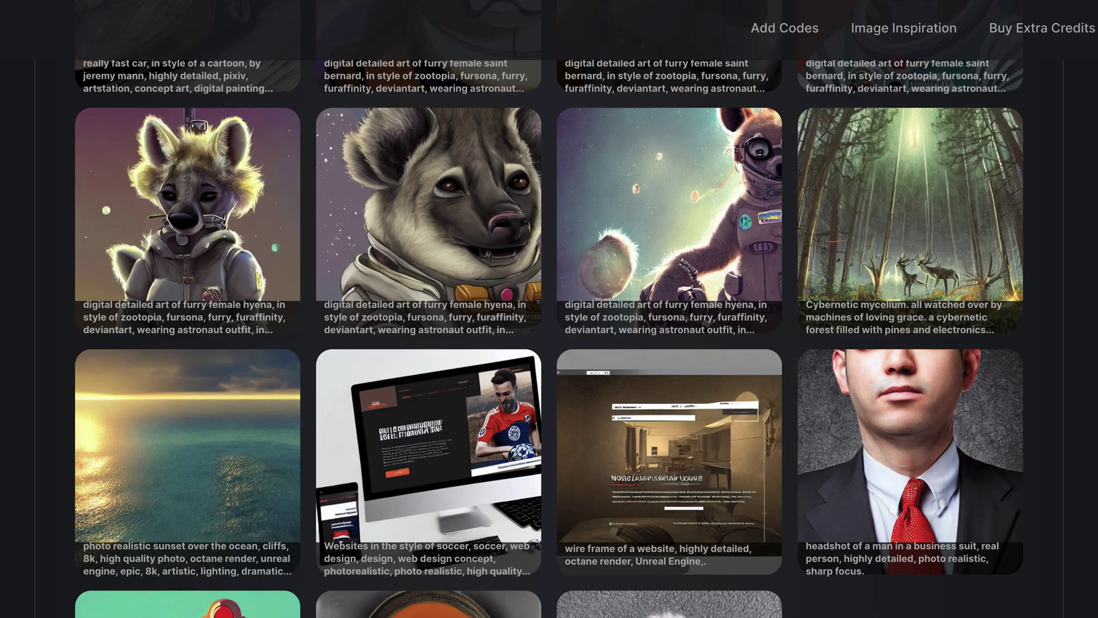
pyautogui.click(142, 179)
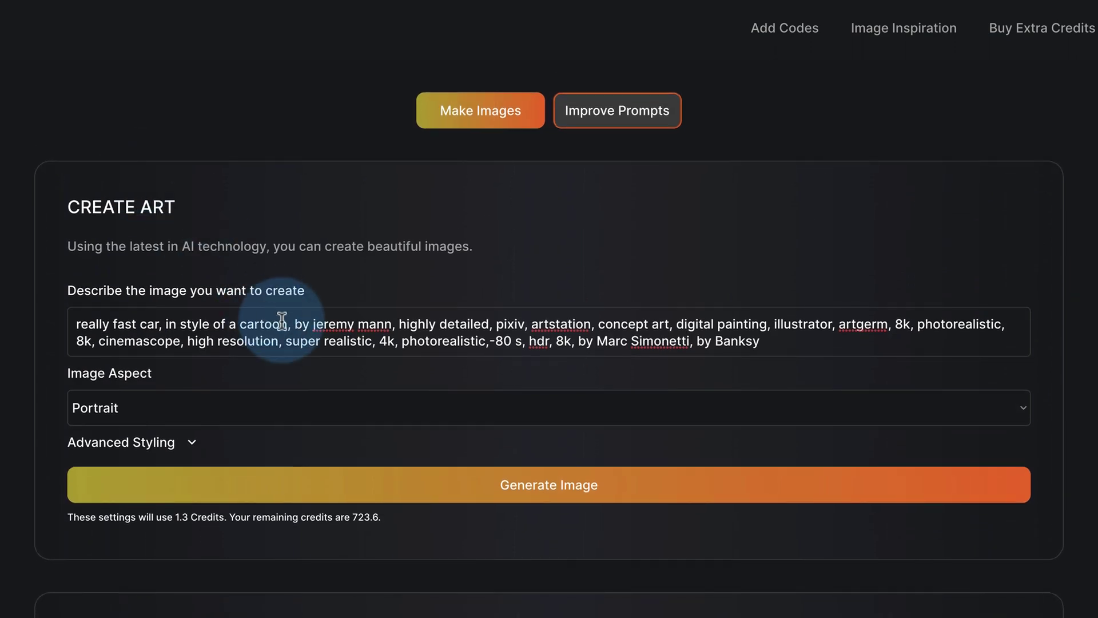
pyautogui.hotkey('ctrl', 'a')
pyautogui.hotkey('ctrl', 'v')
pyautogui.click(413, 319)
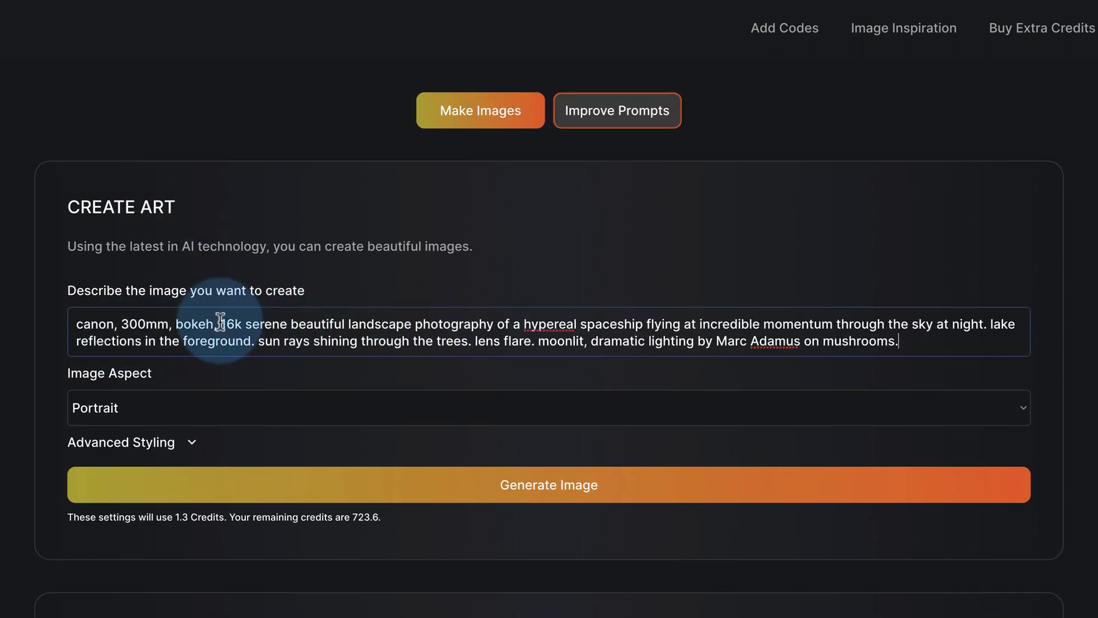
# Step: Set the image aspect to Square and generate the image
pyautogui.scroll(-1, 286, 319)
pyautogui.click(187, 350)
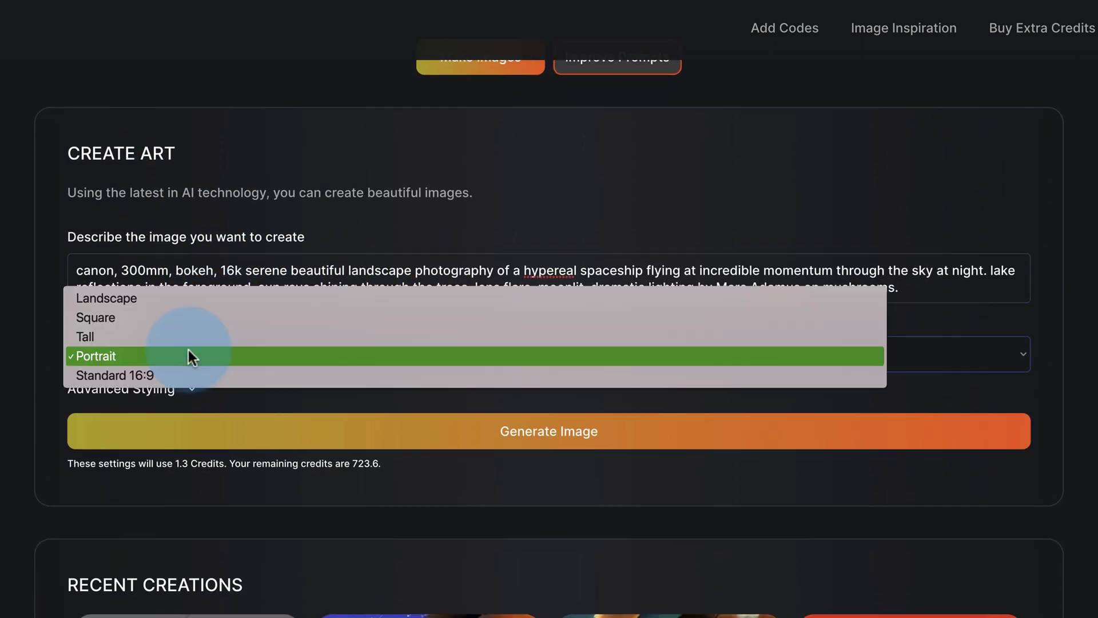
pyautogui.click(123, 318)
pyautogui.scroll(-2, 343, 366)
pyautogui.click(469, 354)
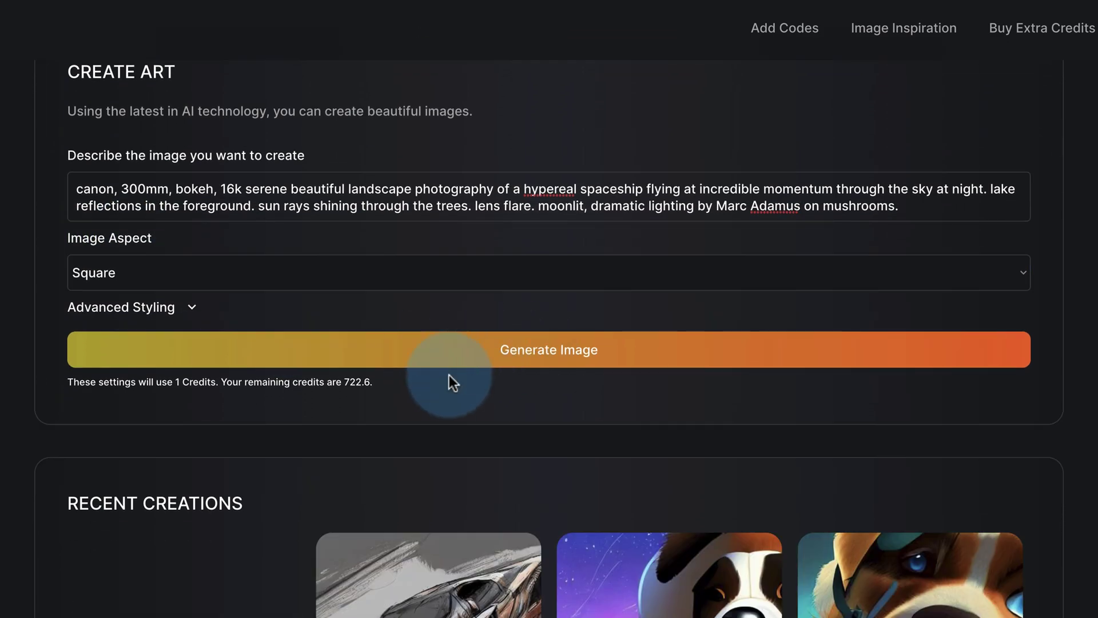
# Step: View the newly generated night lake image enlarged with its prompt, and close it
pyautogui.scroll(-5, 451, 380)
pyautogui.moveTo(215, 344)
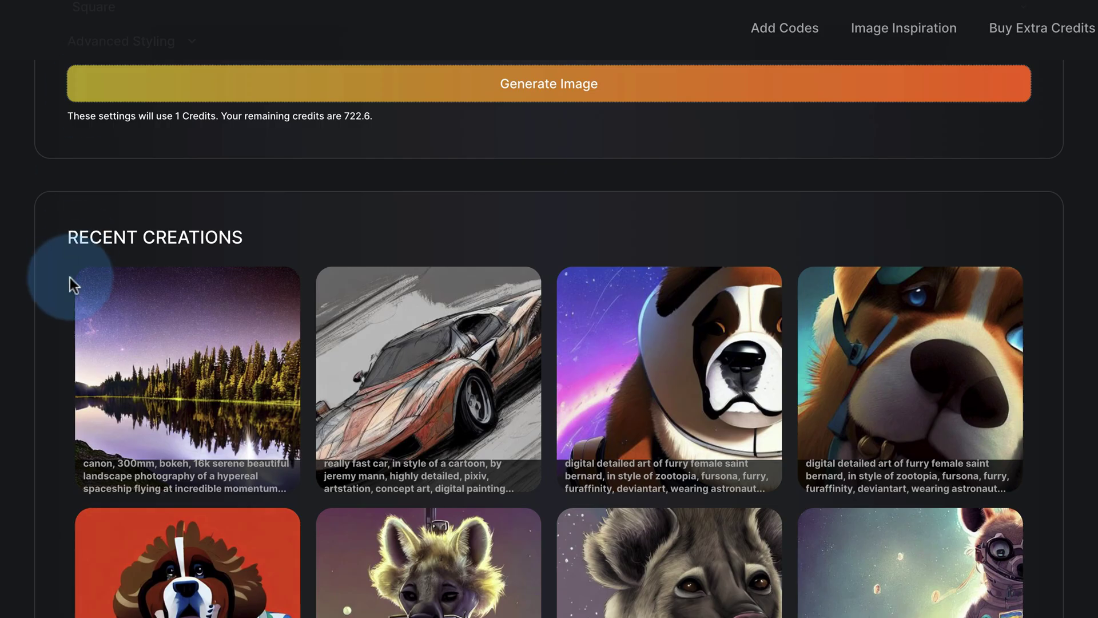
pyautogui.scroll(-1, 68, 277)
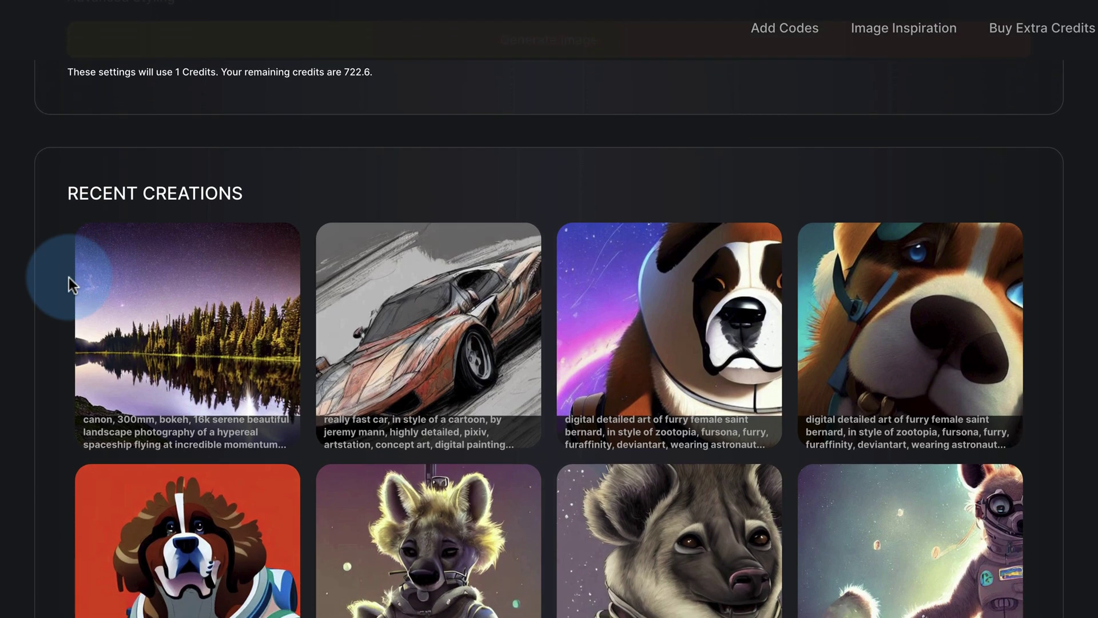
pyautogui.click(147, 277)
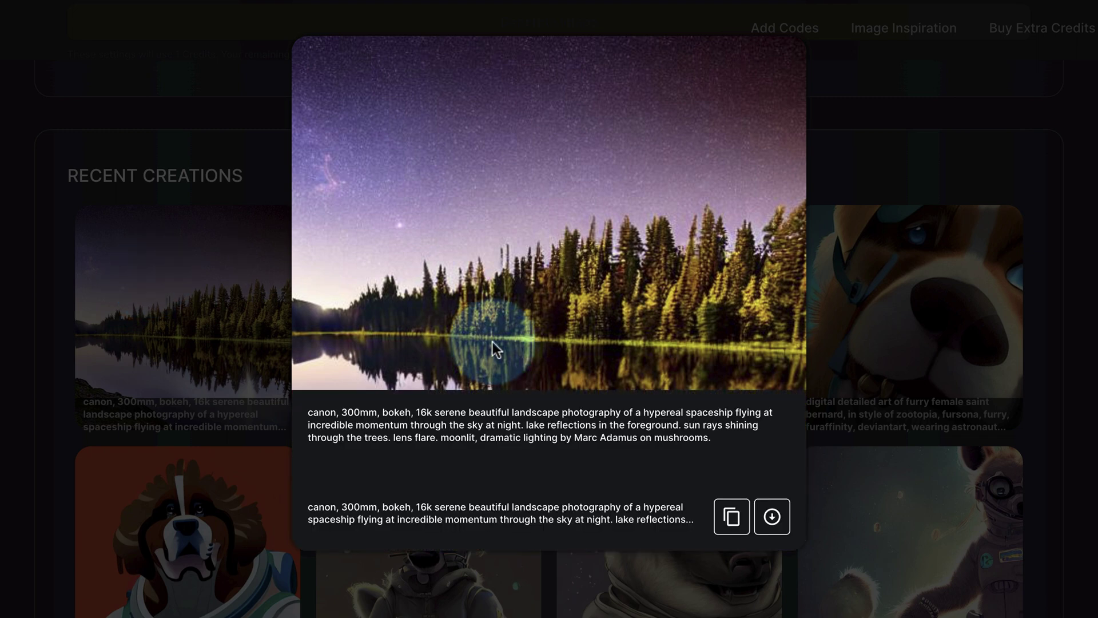
pyautogui.moveTo(513, 277)
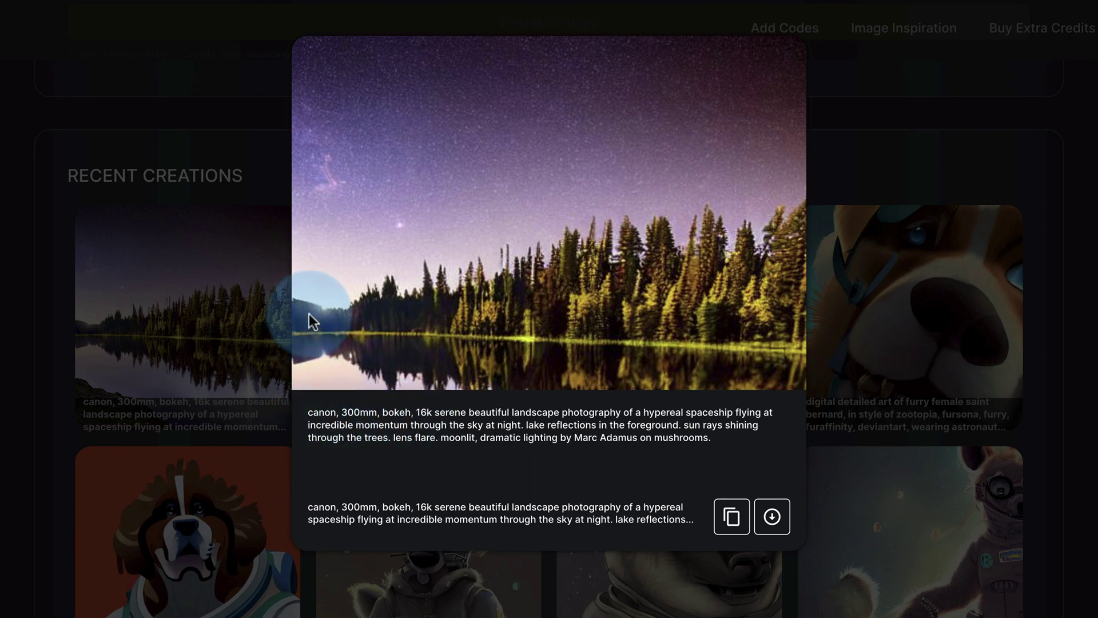
pyautogui.click(39, 352)
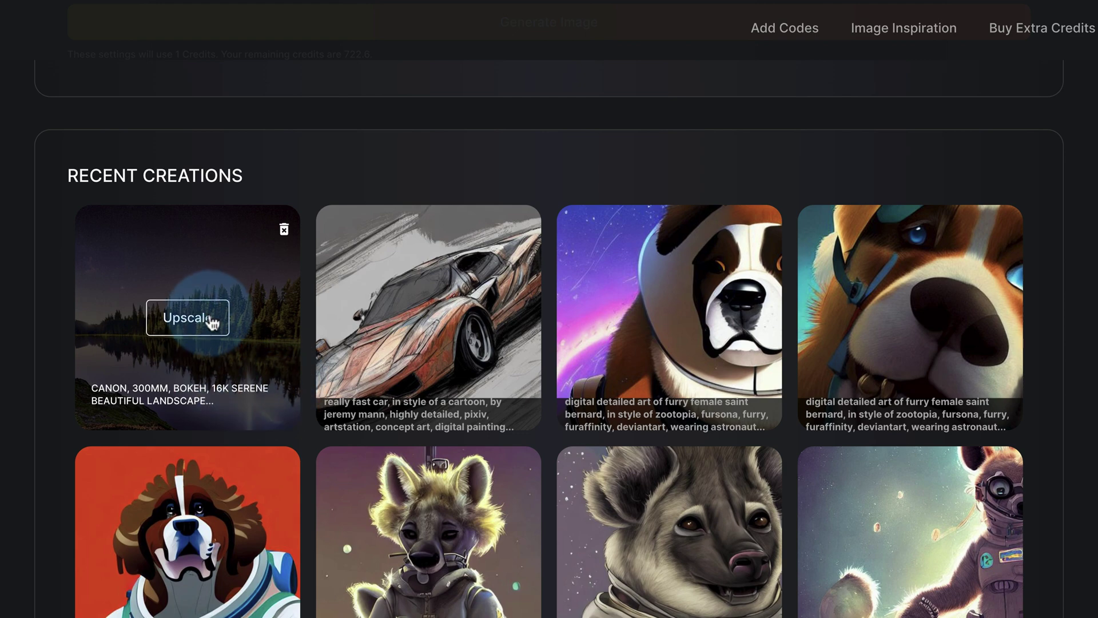
# Step: Upscale the night lake image with the Upscale 4X option and dismiss the resulting alert
pyautogui.click(252, 392)
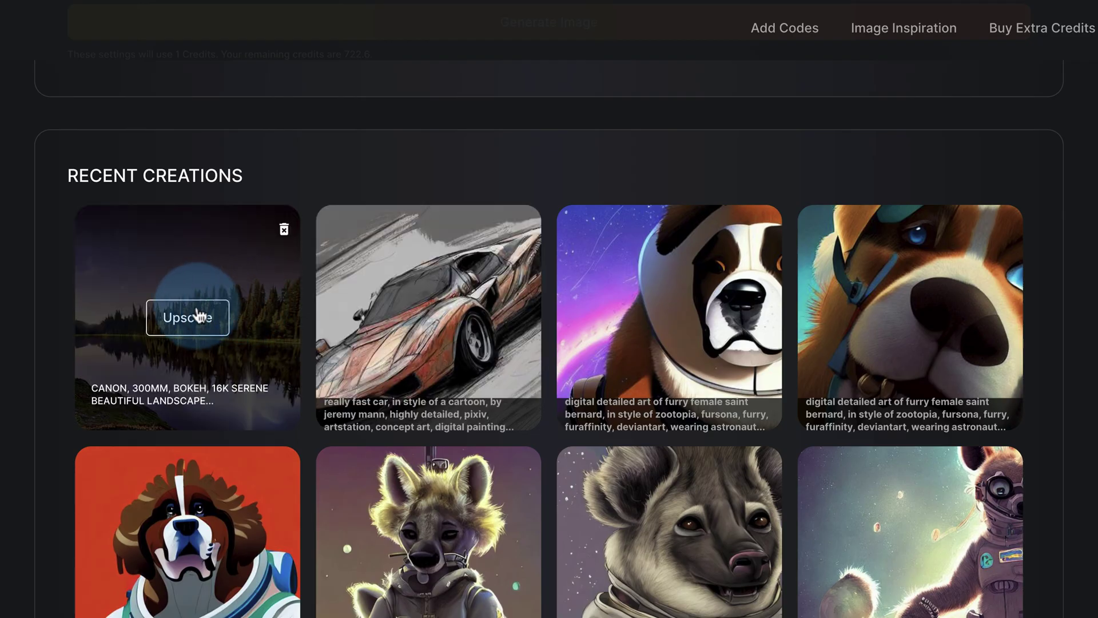
pyautogui.click(194, 314)
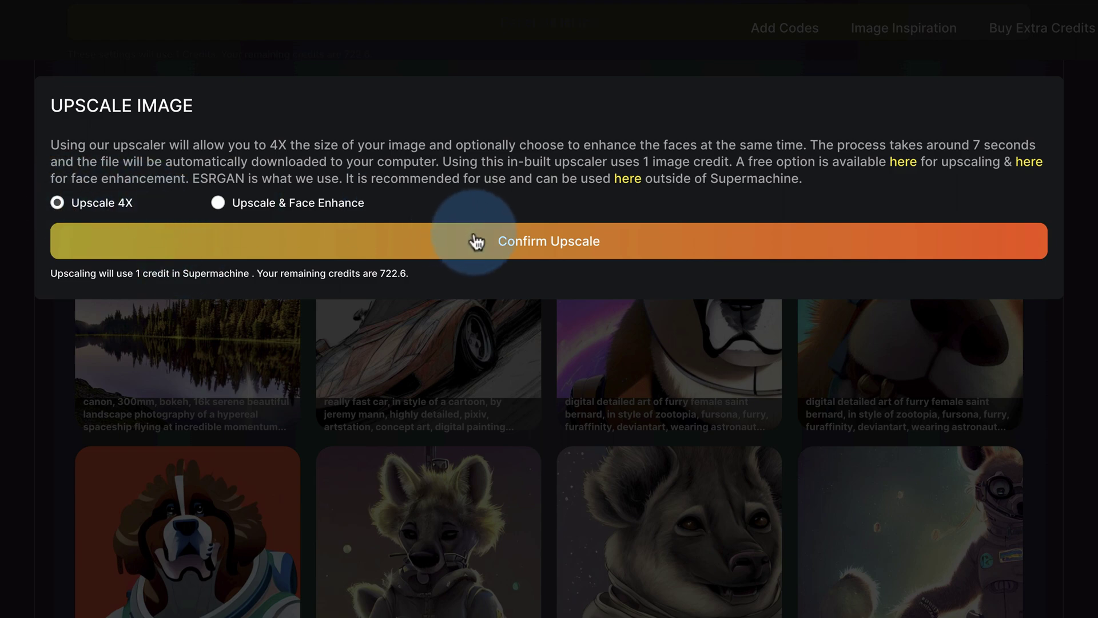
pyautogui.click(479, 248)
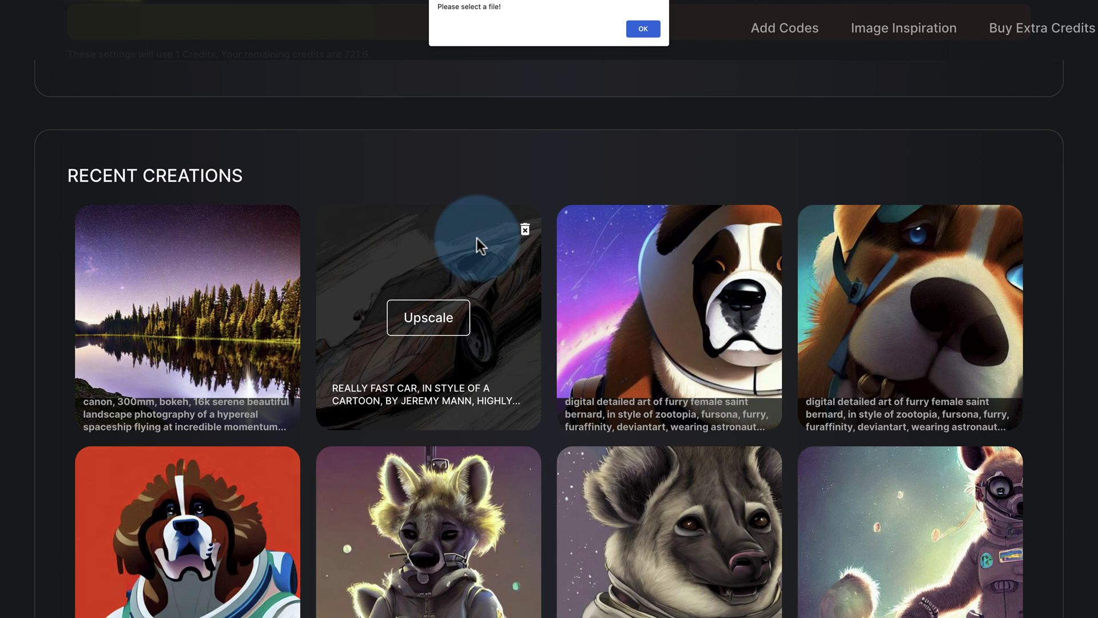
pyautogui.click(645, 28)
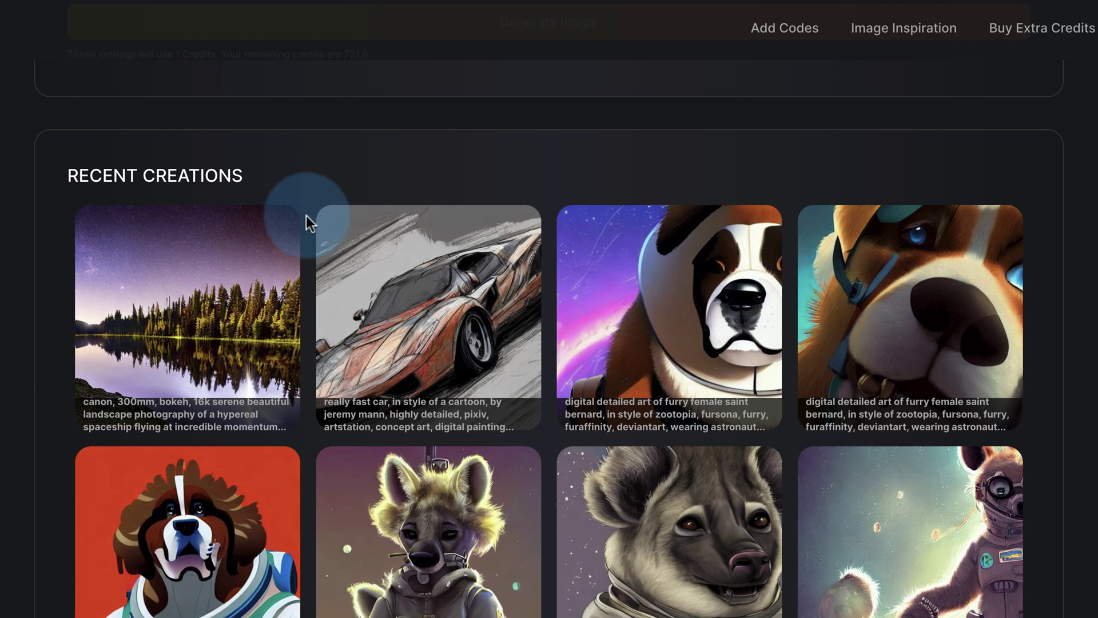
# Step: View the enlarged fast car and ocean sunset creations, and examine the sunset's prompt text
pyautogui.click(349, 264)
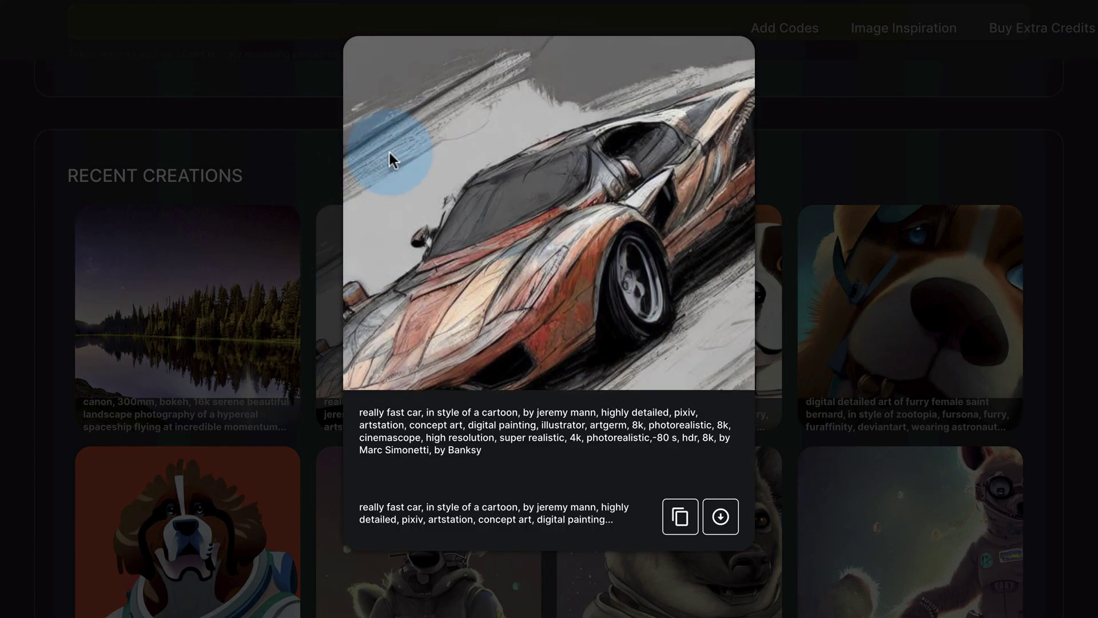
pyautogui.click(314, 163)
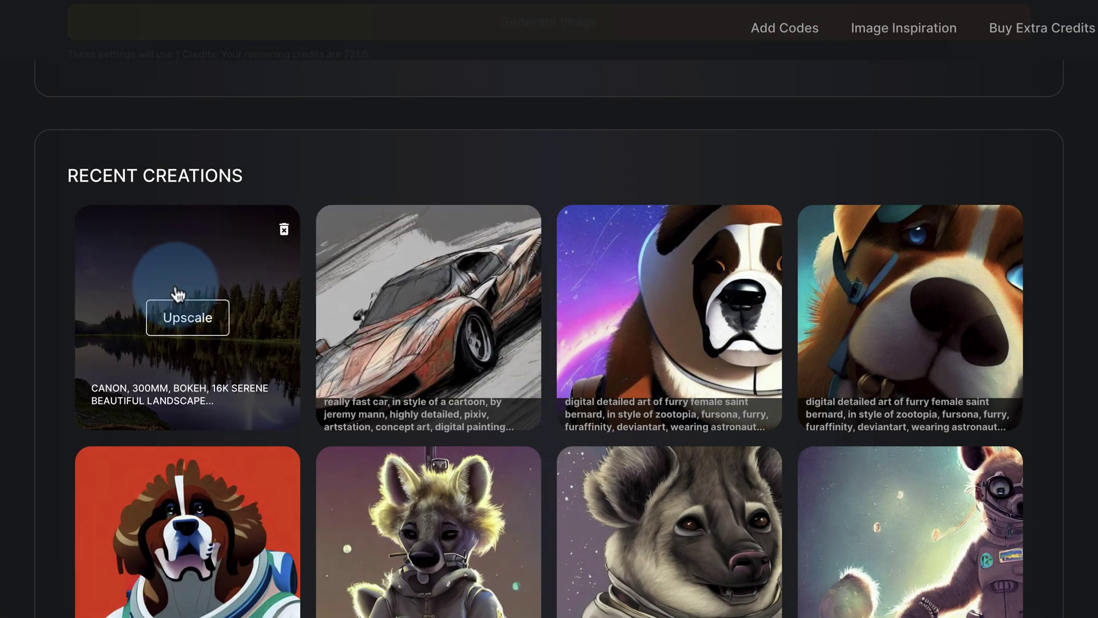
pyautogui.scroll(-1, 319, 176)
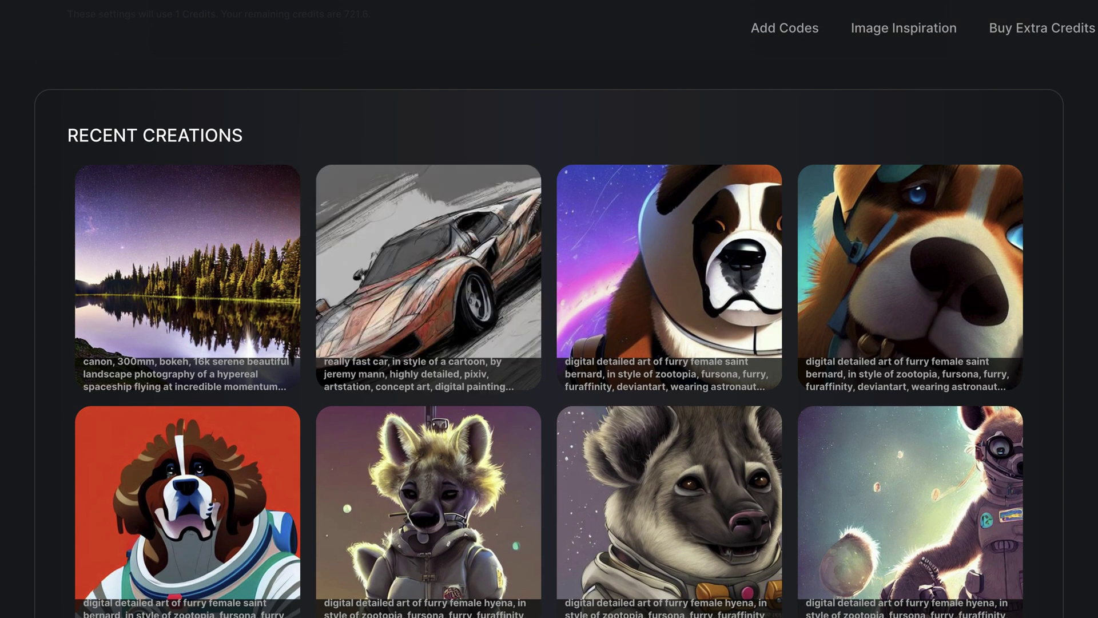
pyautogui.scroll(-7, 548, 321)
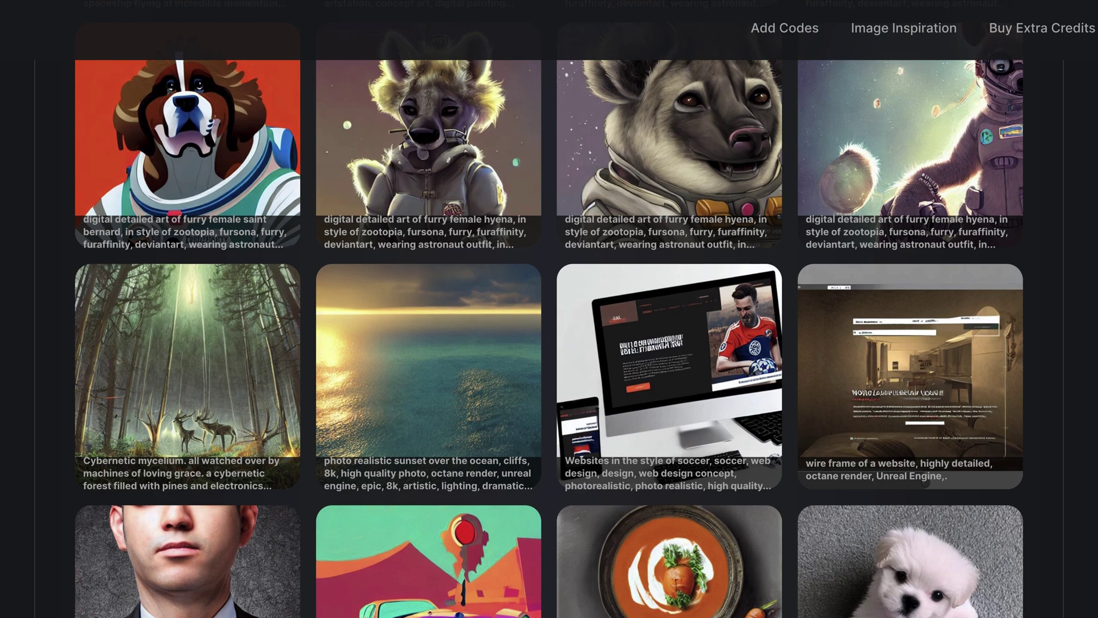
pyautogui.scroll(-4, 669, 400)
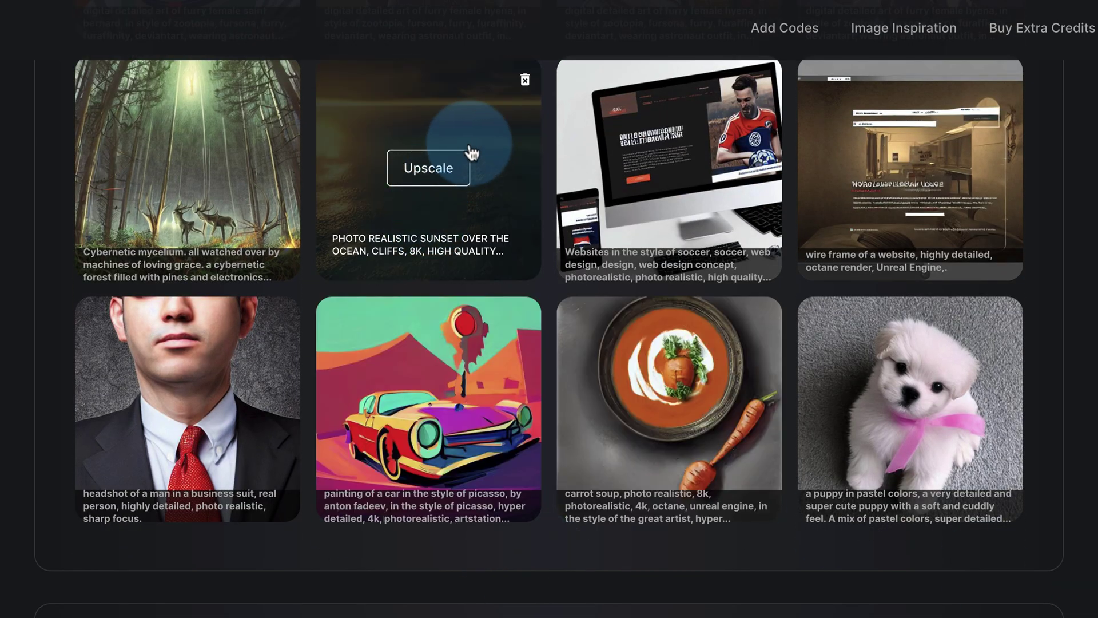
pyautogui.click(489, 123)
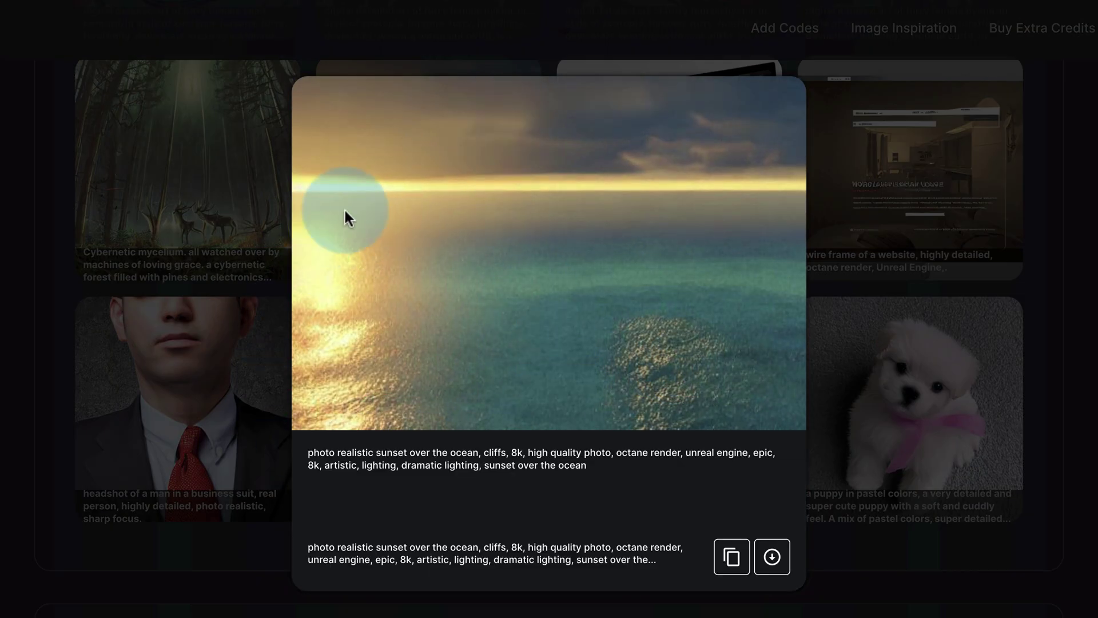
pyautogui.doubleClick(494, 453)
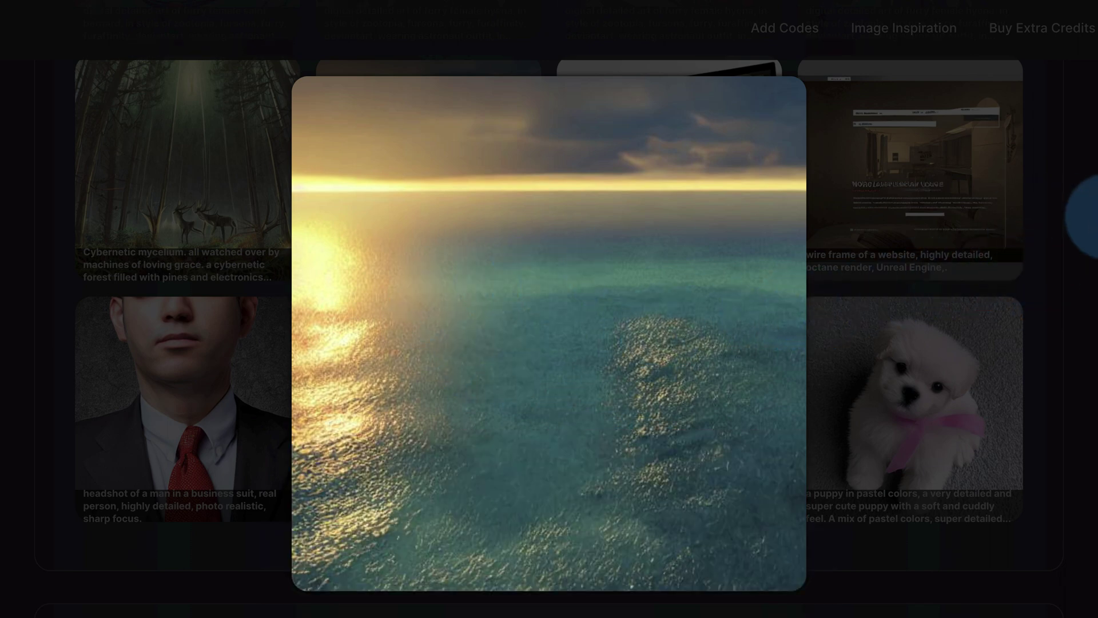
pyautogui.click(1089, 217)
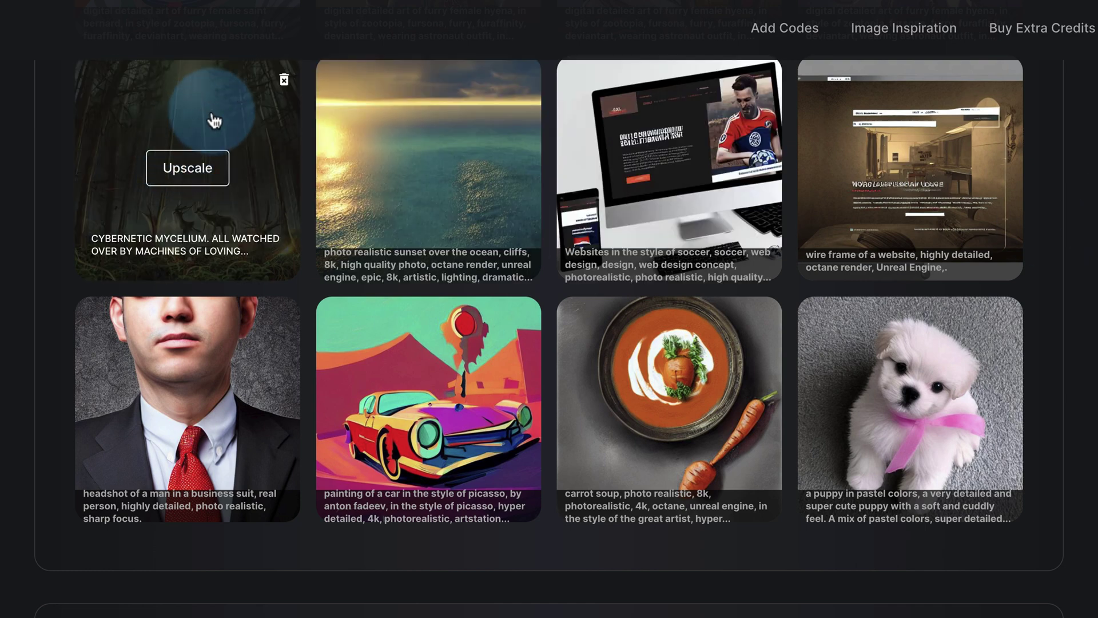
# Step: View the "Cybernetic mycelium" forest creation, highlight "all watched over by machines" in its prompt, and close it
pyautogui.click(211, 111)
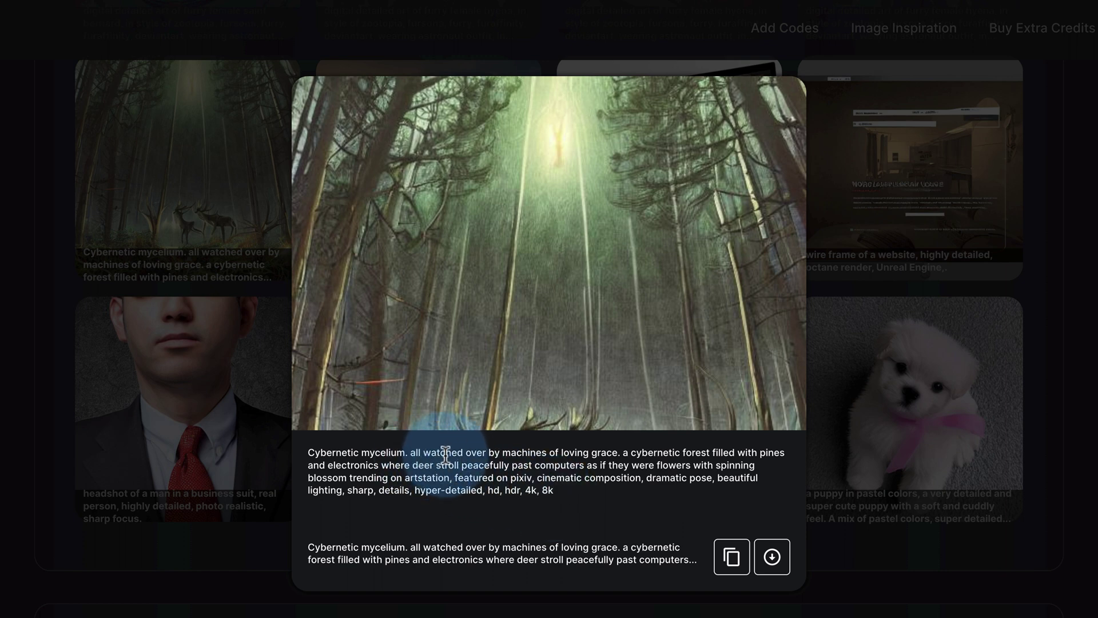
pyautogui.moveTo(518, 456); pyautogui.dragTo(413, 458)
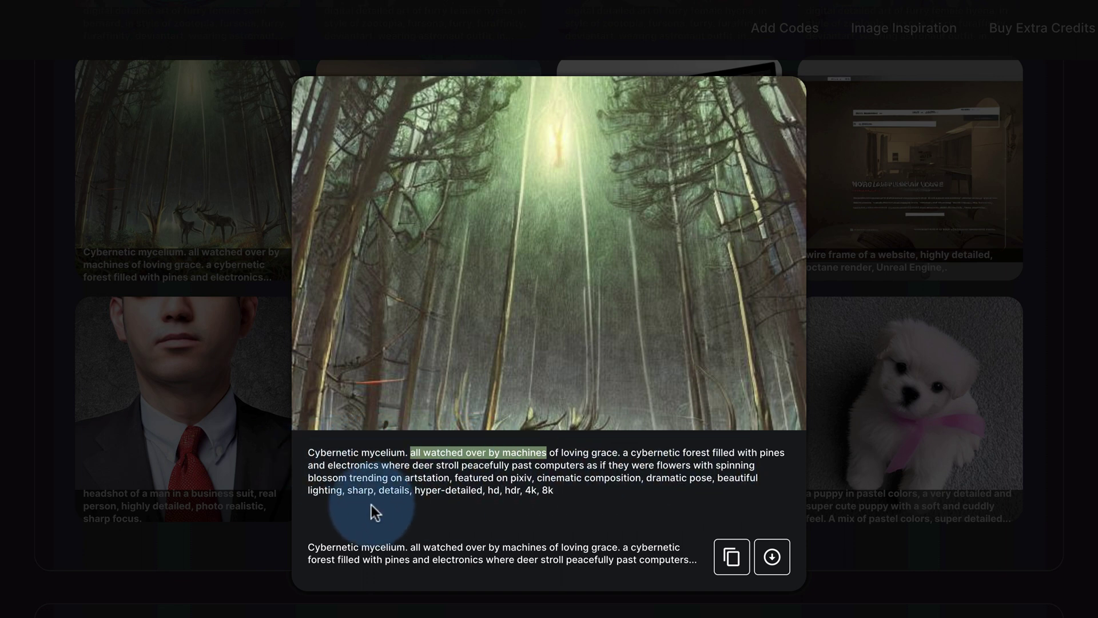
pyautogui.doubleClick(424, 465)
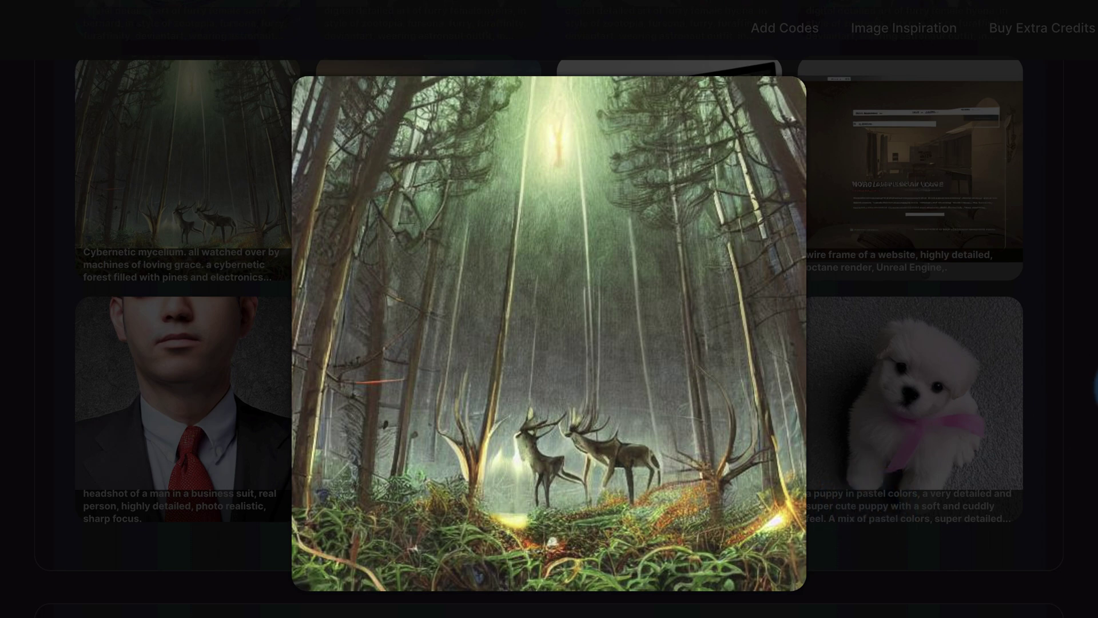
pyautogui.click(1095, 389)
# Step: View the soccer website and website wire frame creations enlarged, closing each one
pyautogui.click(710, 124)
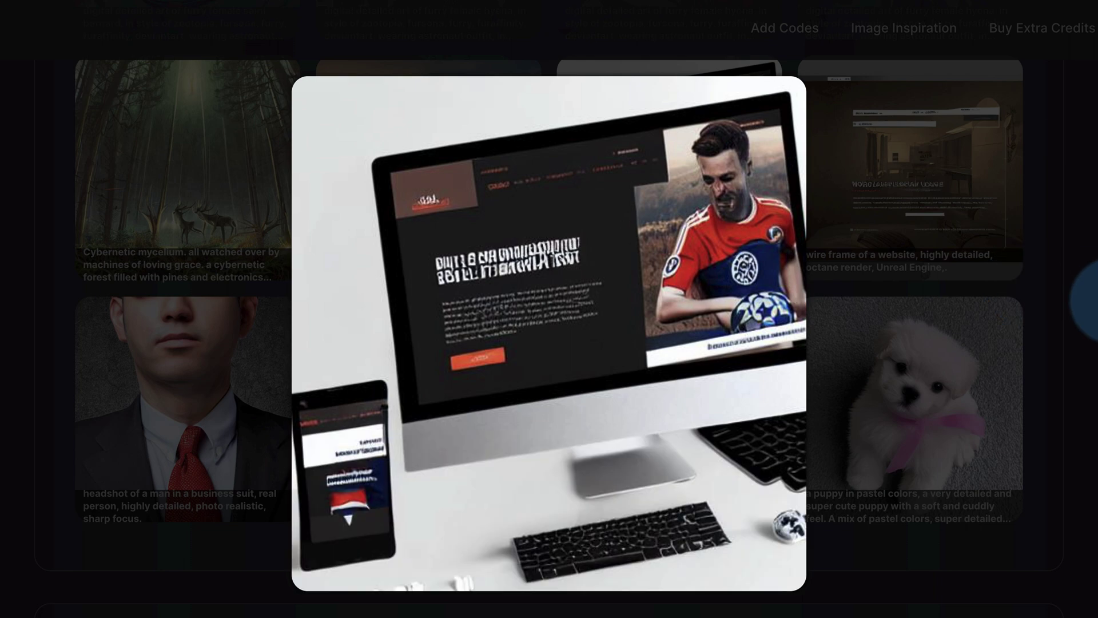
pyautogui.click(1083, 234)
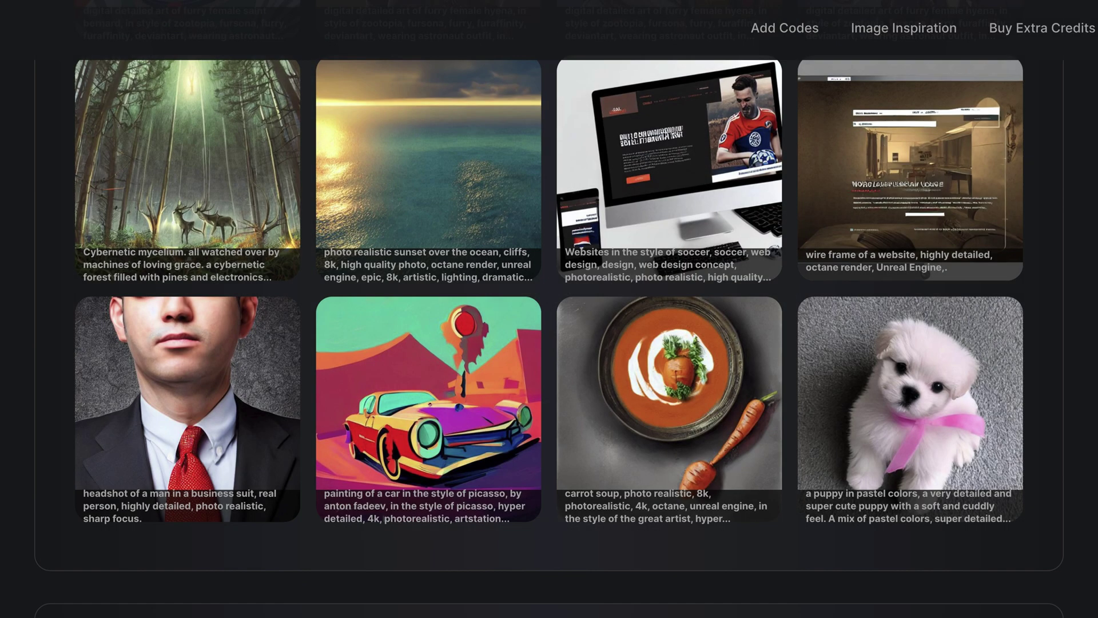
pyautogui.click(1000, 138)
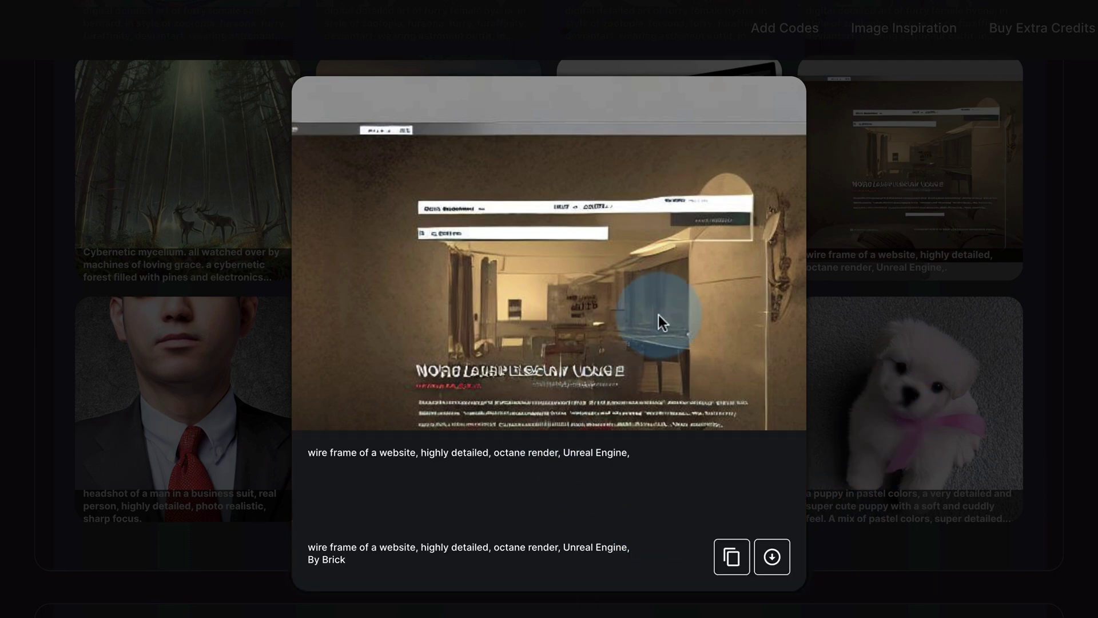
pyautogui.click(1075, 295)
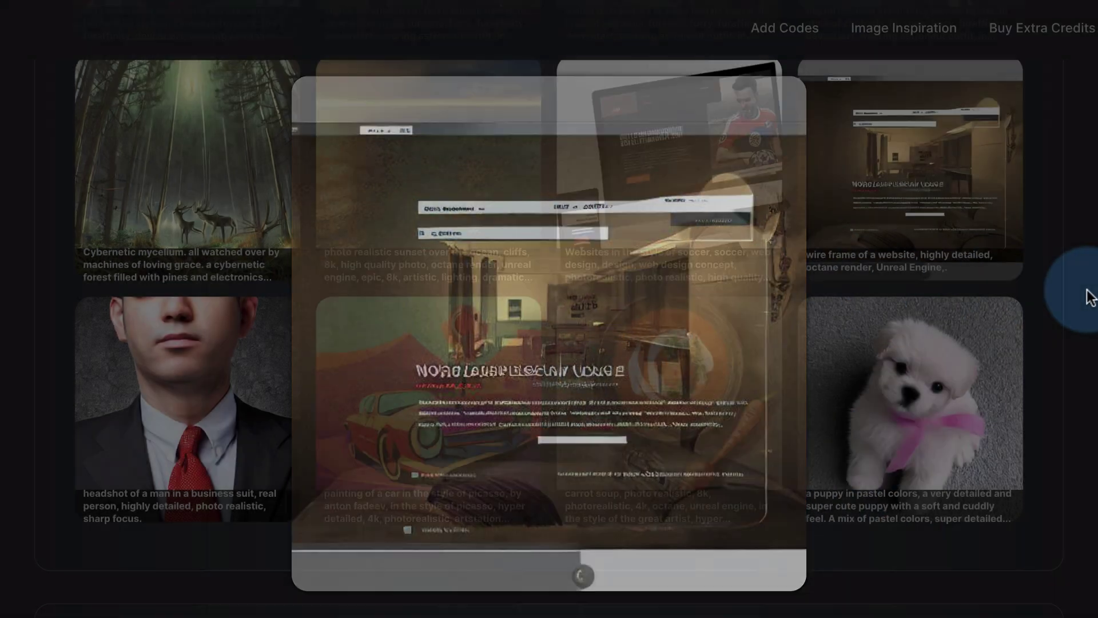
# Step: View the businessman headshot and the Picasso-style car creations enlarged, then return to the headshot and close it
pyautogui.click(229, 331)
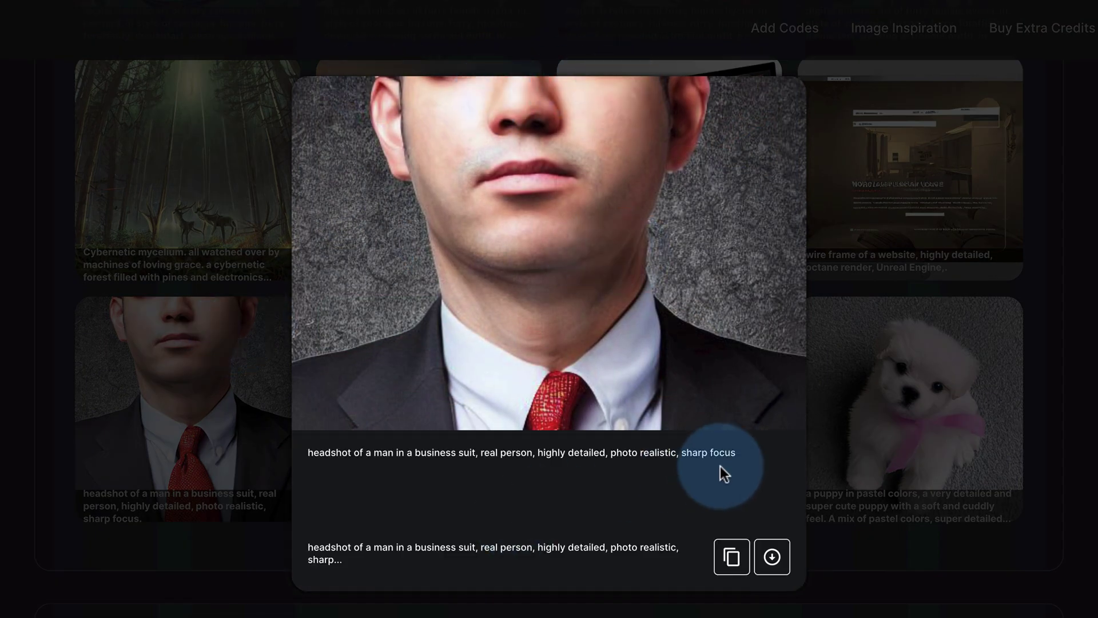
pyautogui.click(1046, 479)
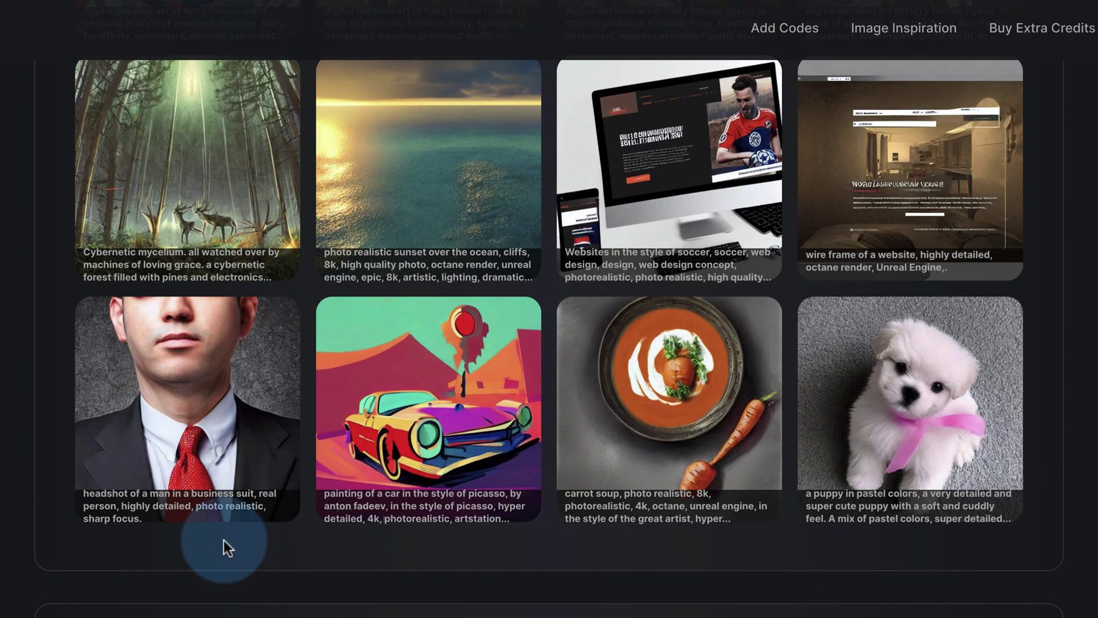
pyautogui.click(392, 326)
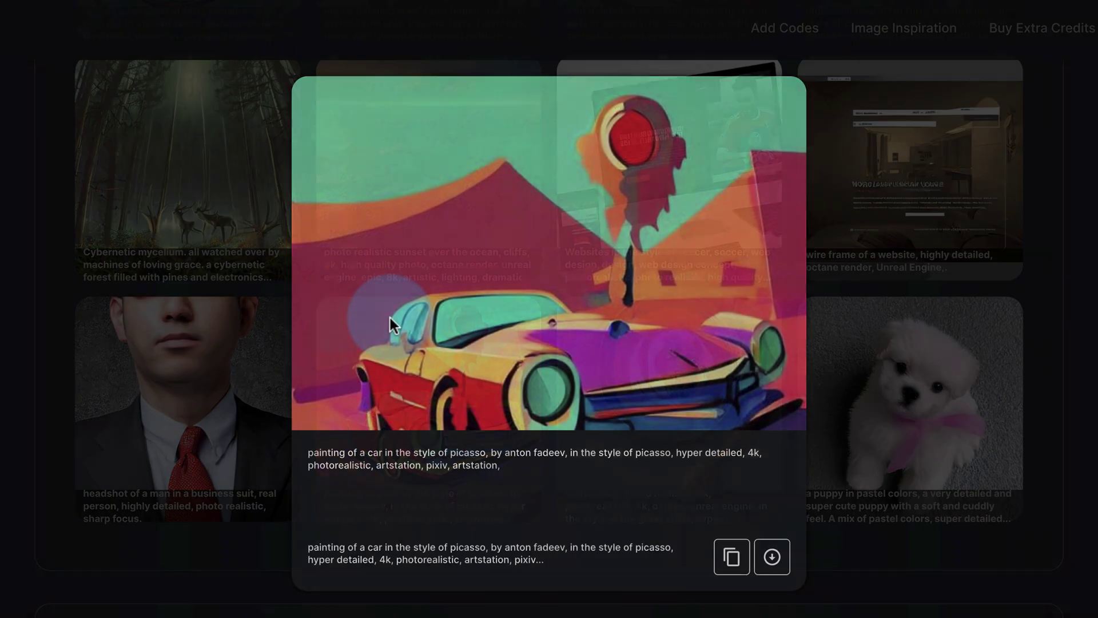
pyautogui.click(412, 500)
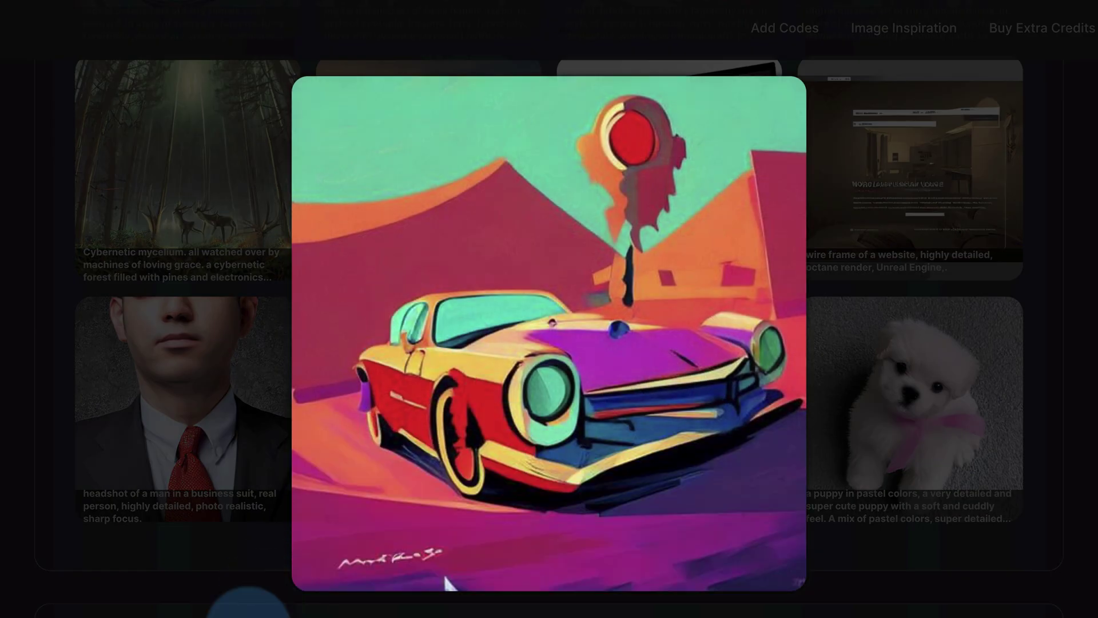
pyautogui.click(174, 366)
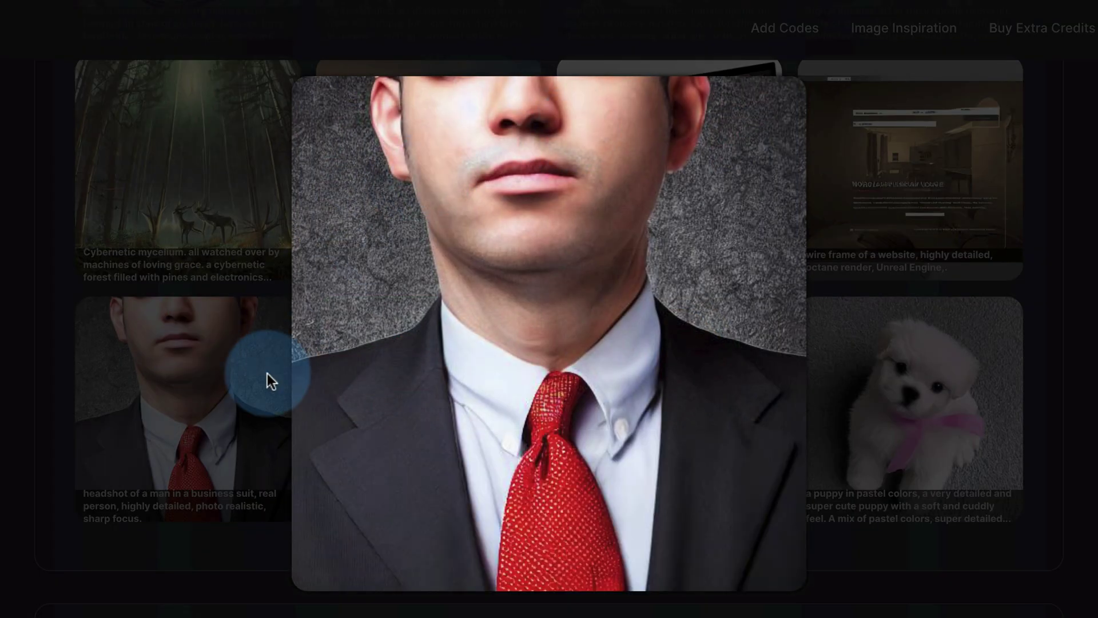
pyautogui.click(278, 283)
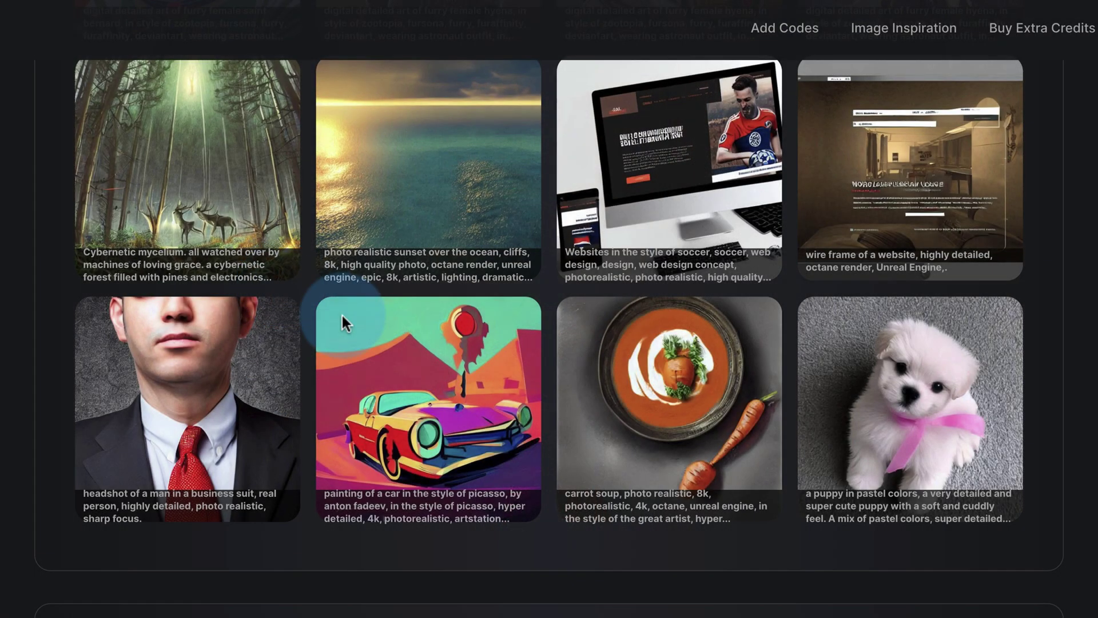
# Step: Enlarge the Picasso-style car creation again, reveal its full prompt text, and close it
pyautogui.click(377, 337)
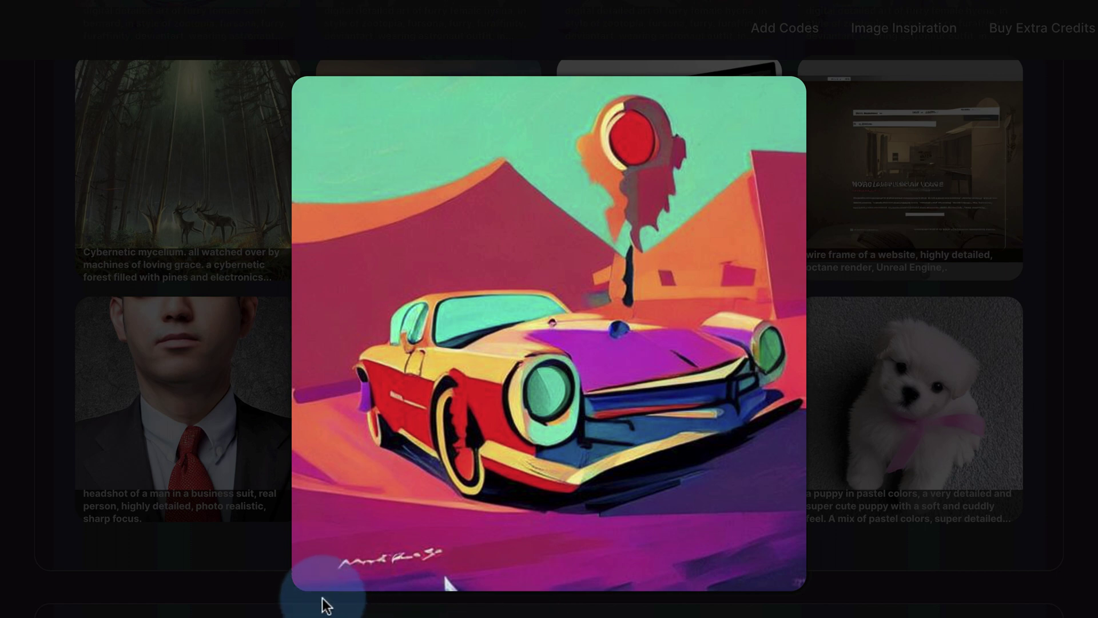
pyautogui.moveTo(445, 554)
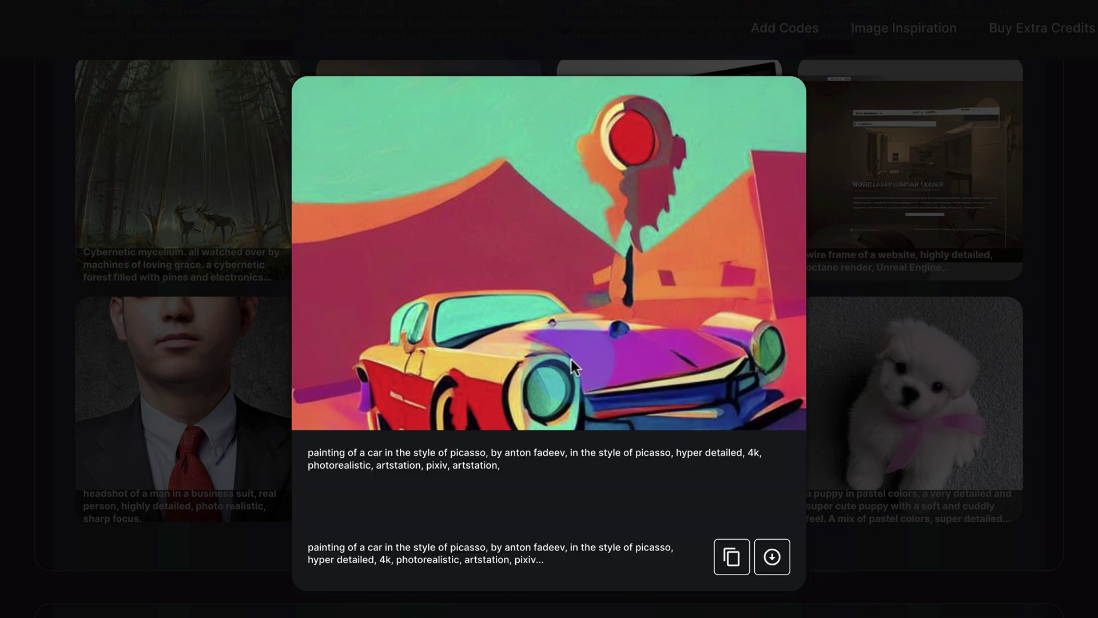
pyautogui.click(1024, 339)
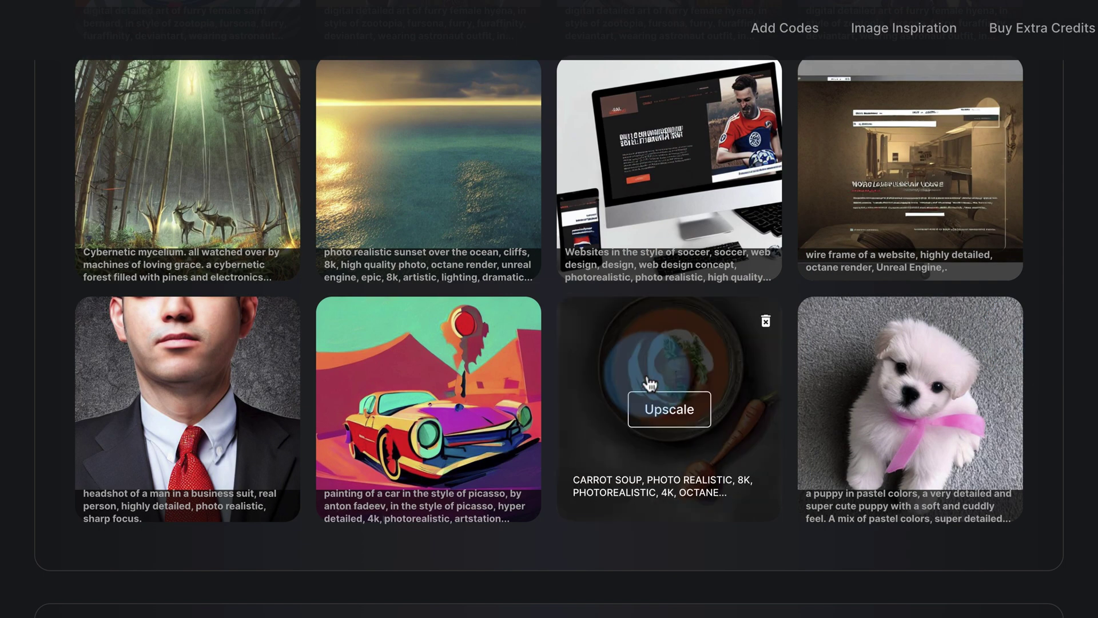
# Step: View the carrot soup creation enlarged, highlight the first artist's name in its prompt, and close it
pyautogui.click(668, 348)
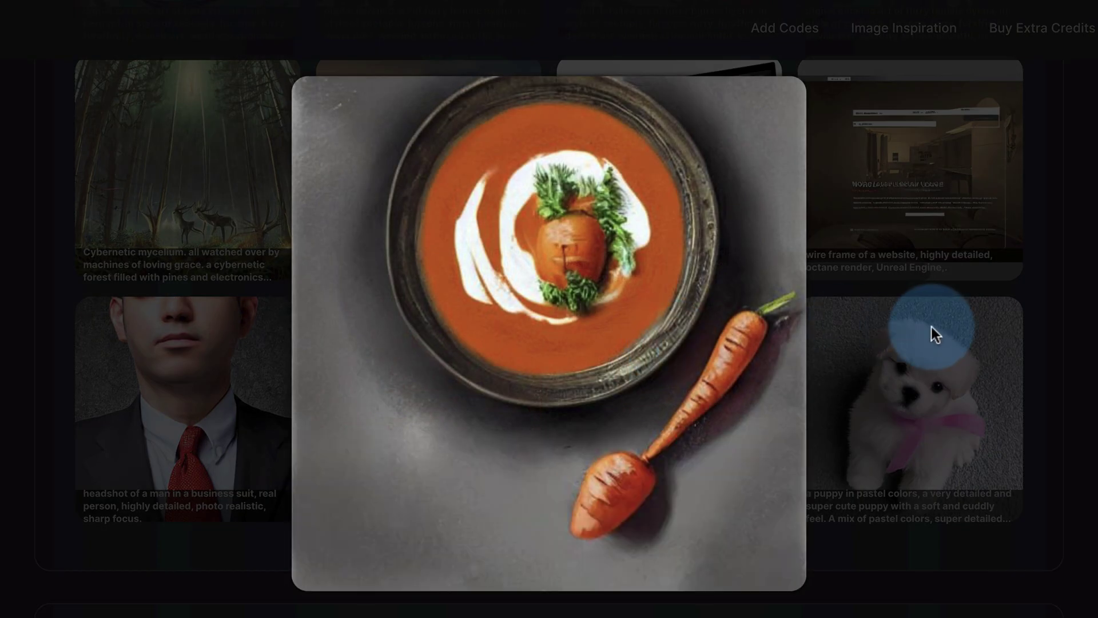
pyautogui.moveTo(770, 311)
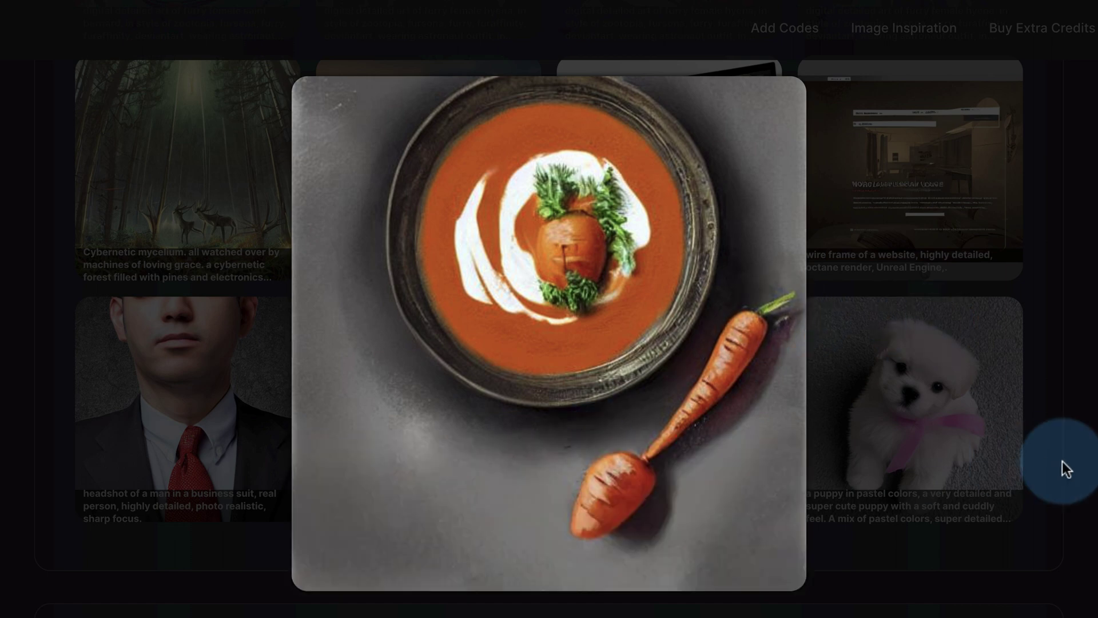
pyautogui.moveTo(587, 472)
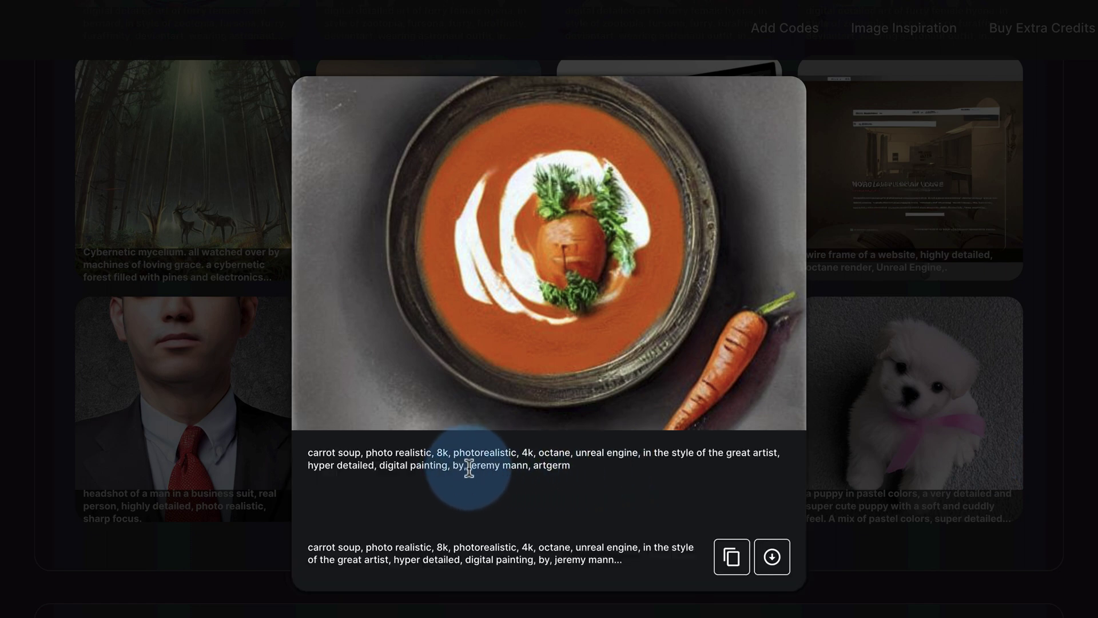
pyautogui.moveTo(468, 470); pyautogui.dragTo(527, 470)
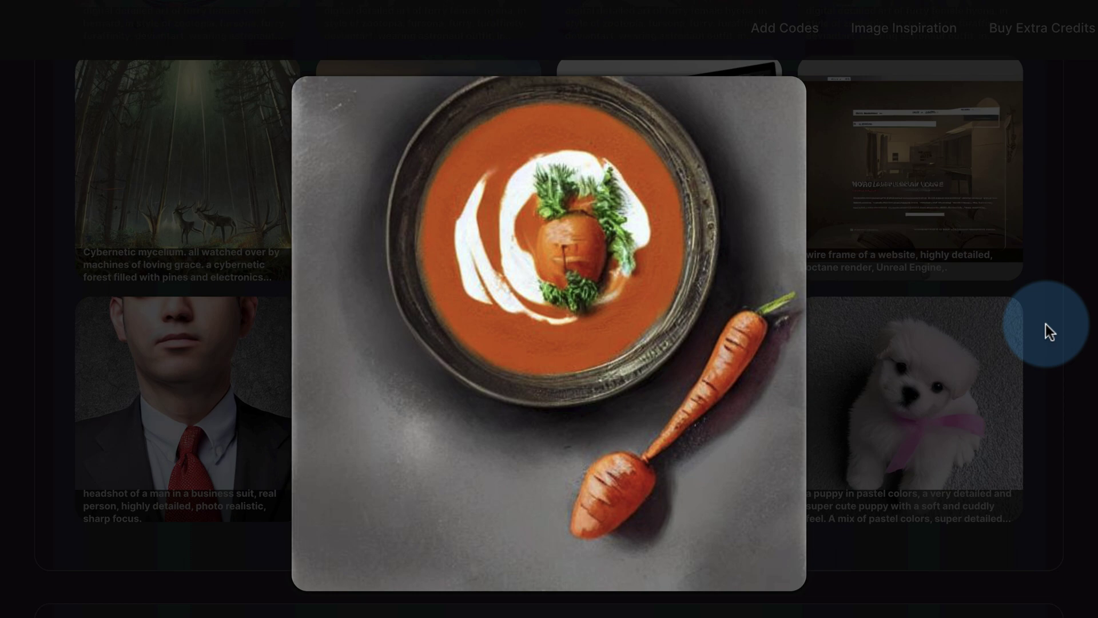
pyautogui.click(1045, 324)
# Step: View the puppy creation enlarged, highlight "cuddly like a teddy bear" in its prompt, and close it
pyautogui.click(921, 365)
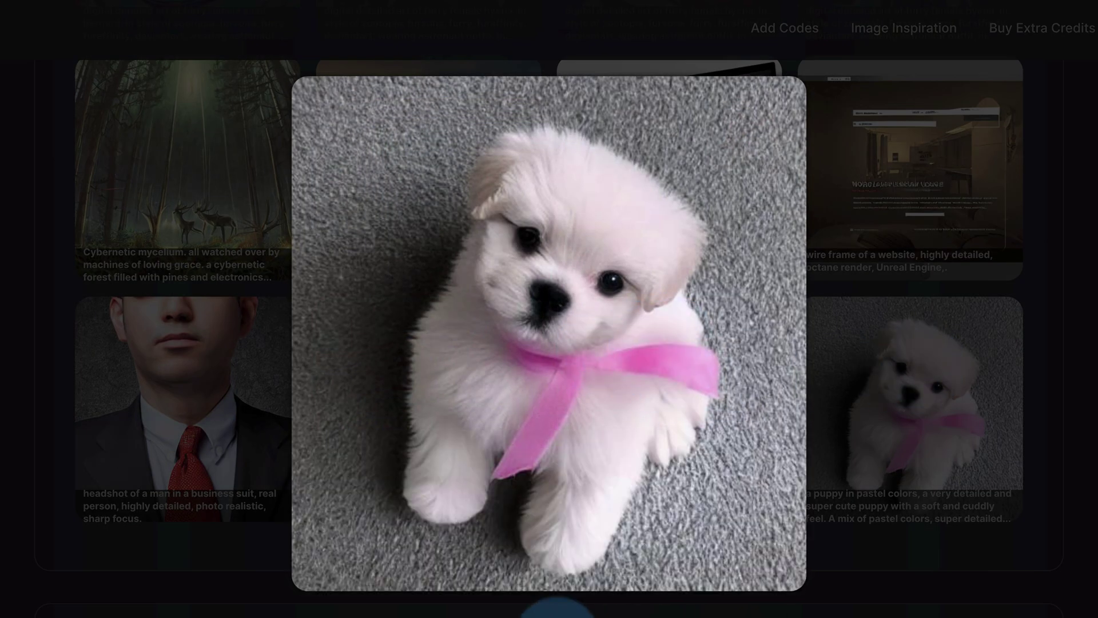
pyautogui.moveTo(601, 568)
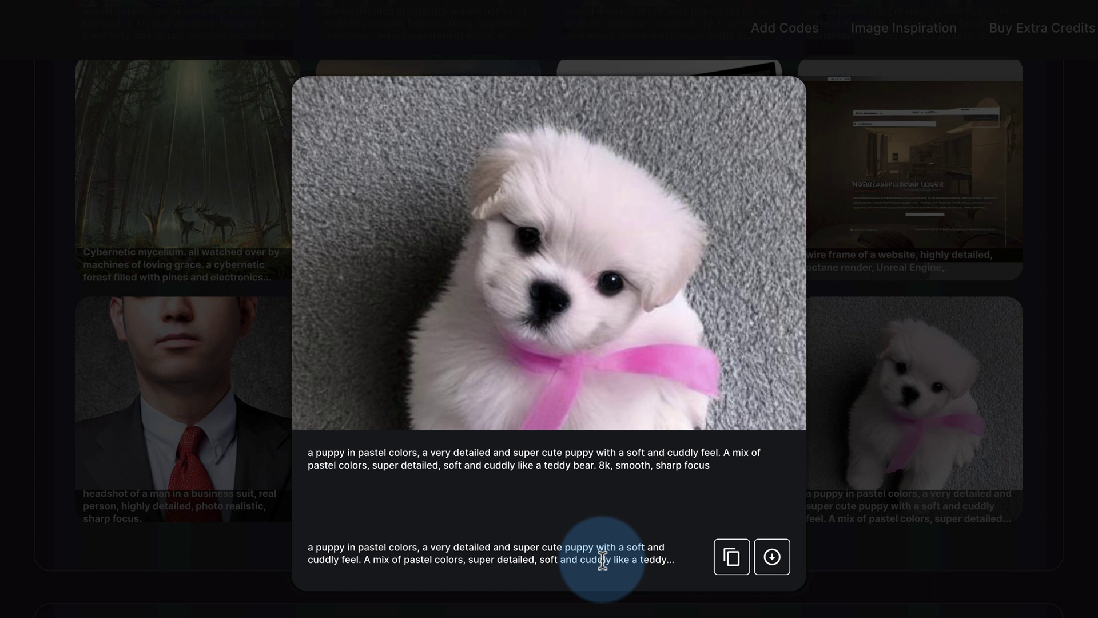
pyautogui.doubleClick(576, 466)
pyautogui.moveTo(512, 465); pyautogui.dragTo(484, 465)
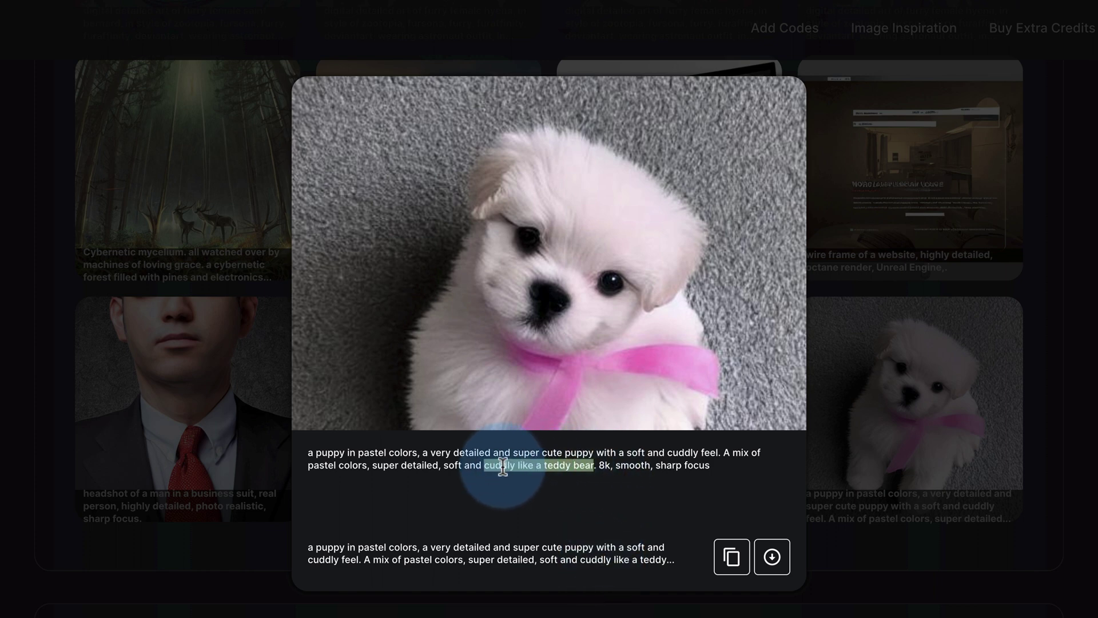
pyautogui.click(853, 314)
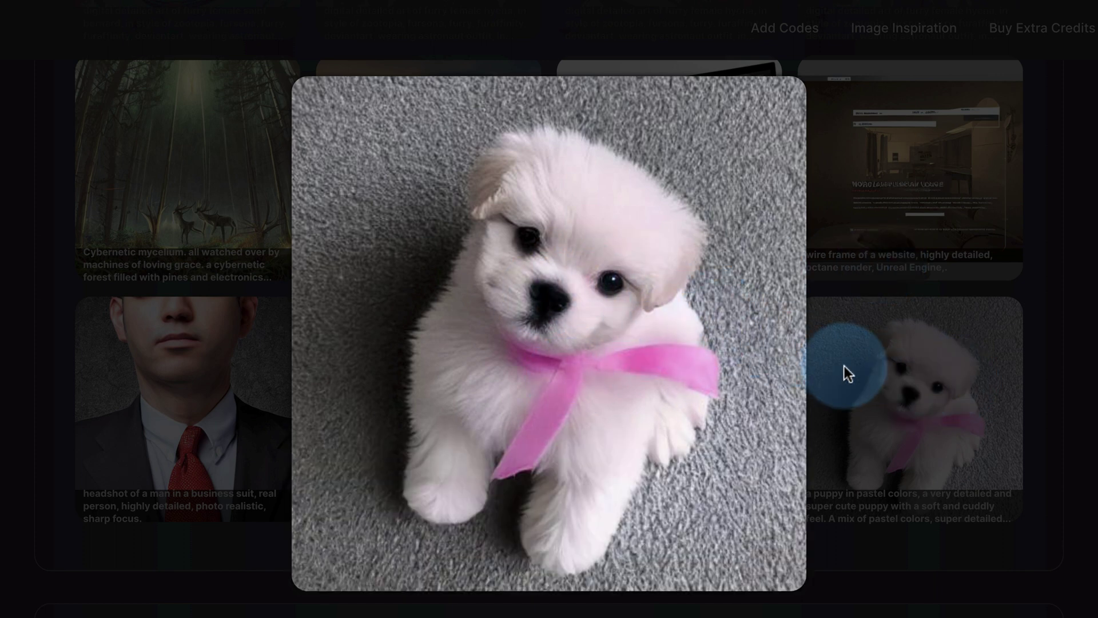
pyautogui.click(1041, 354)
# Step: Return to the start of the recent creations, view the really fast car image with its prompt, and close it
pyautogui.scroll(-2, 1042, 354)
pyautogui.scroll(-8, 1042, 354)
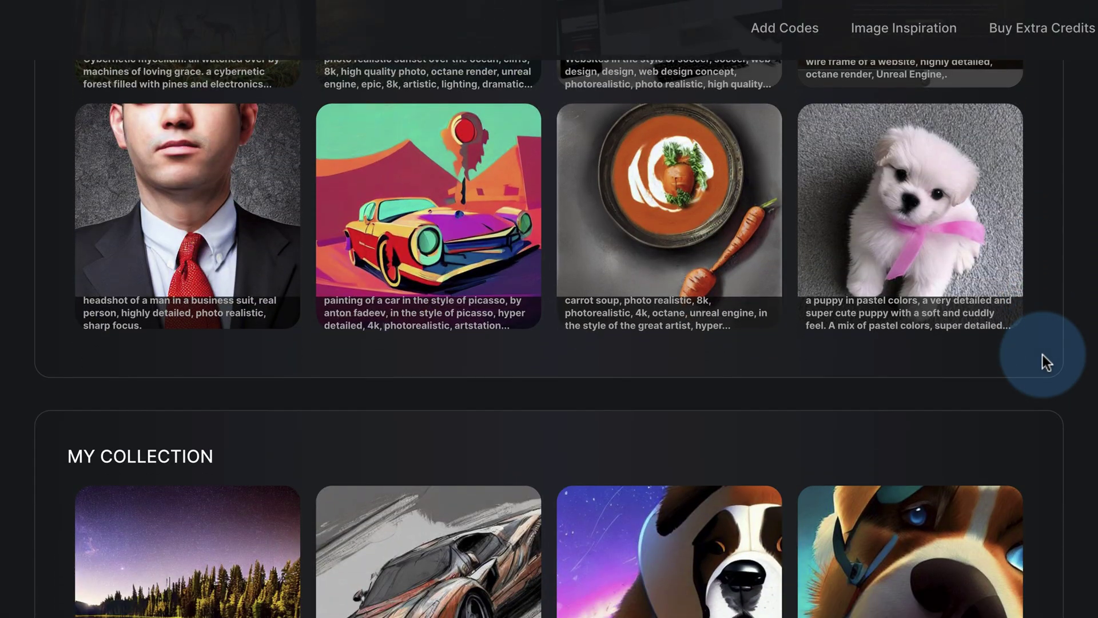
pyautogui.scroll(2, 1042, 355)
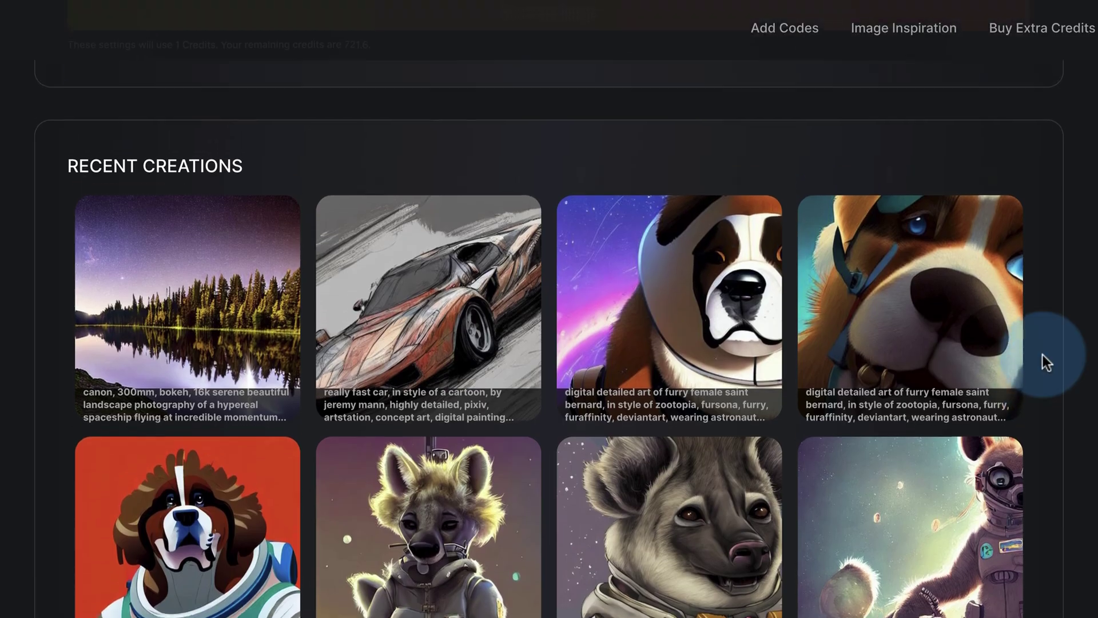
pyautogui.click(396, 248)
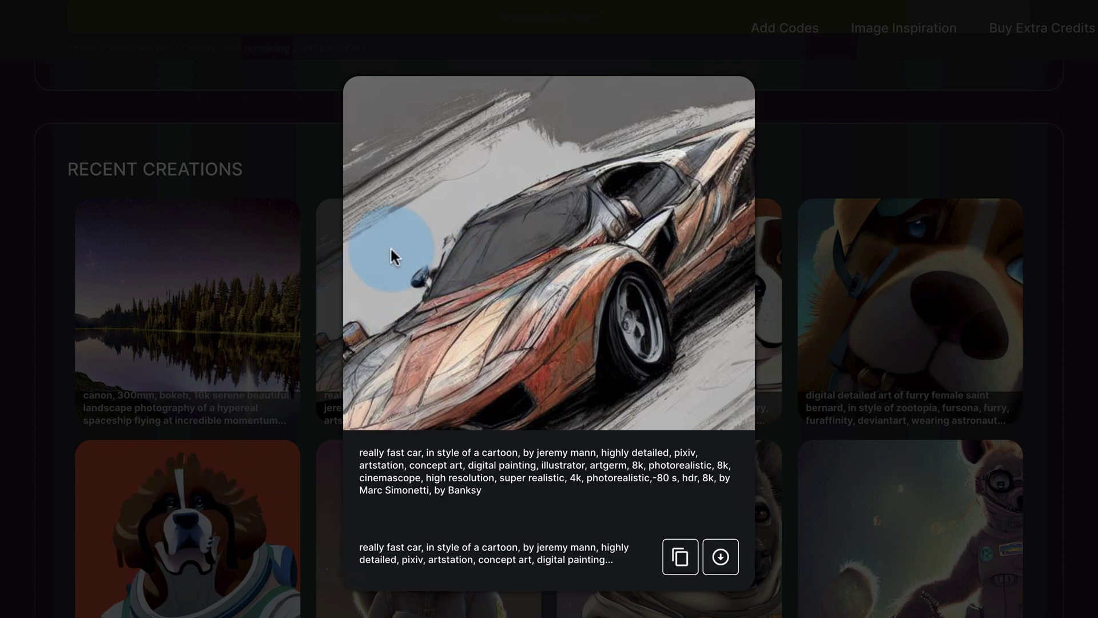
pyautogui.click(4, 189)
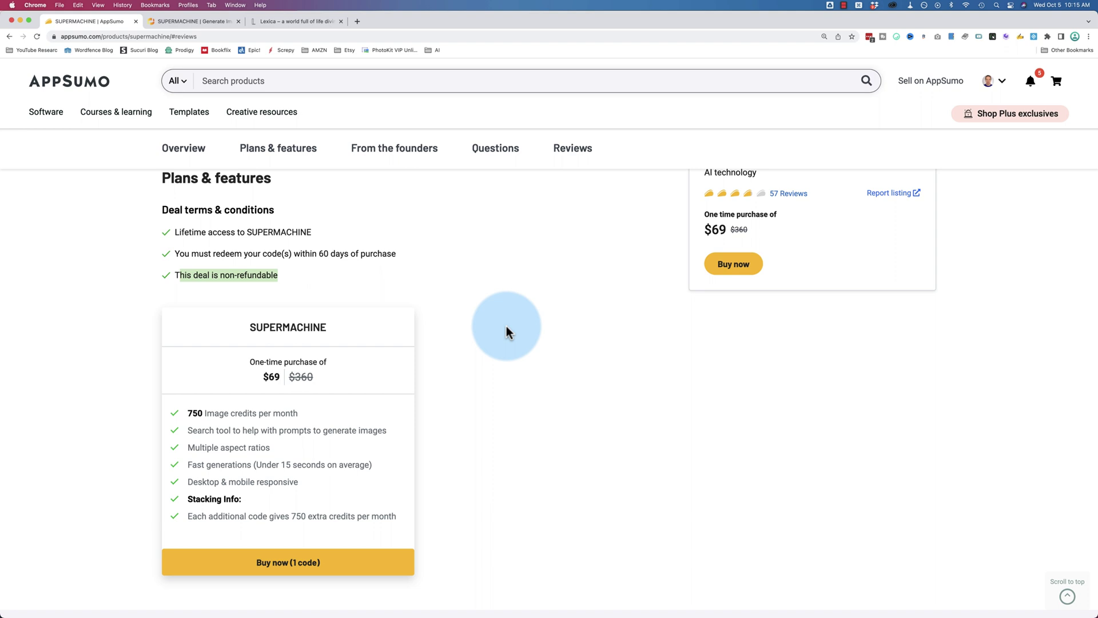
# Step: On the AppSumo deal page, clear the text selection and highlight the $69 one-time purchase price in the SUPERMACHINE plan
pyautogui.click(556, 331)
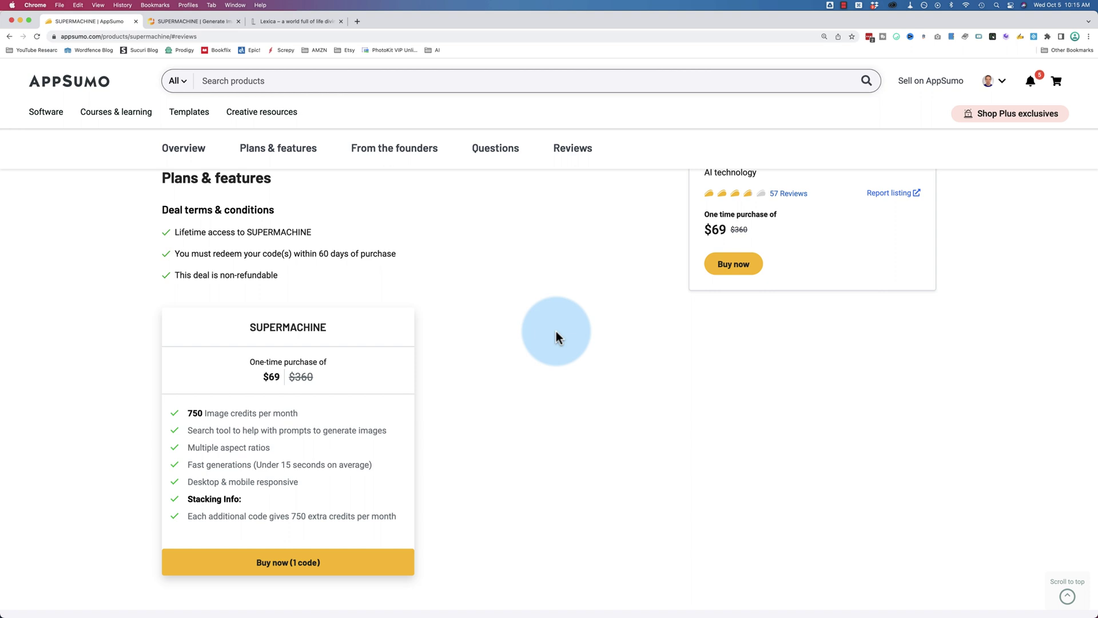
pyautogui.scroll(-5, 556, 331)
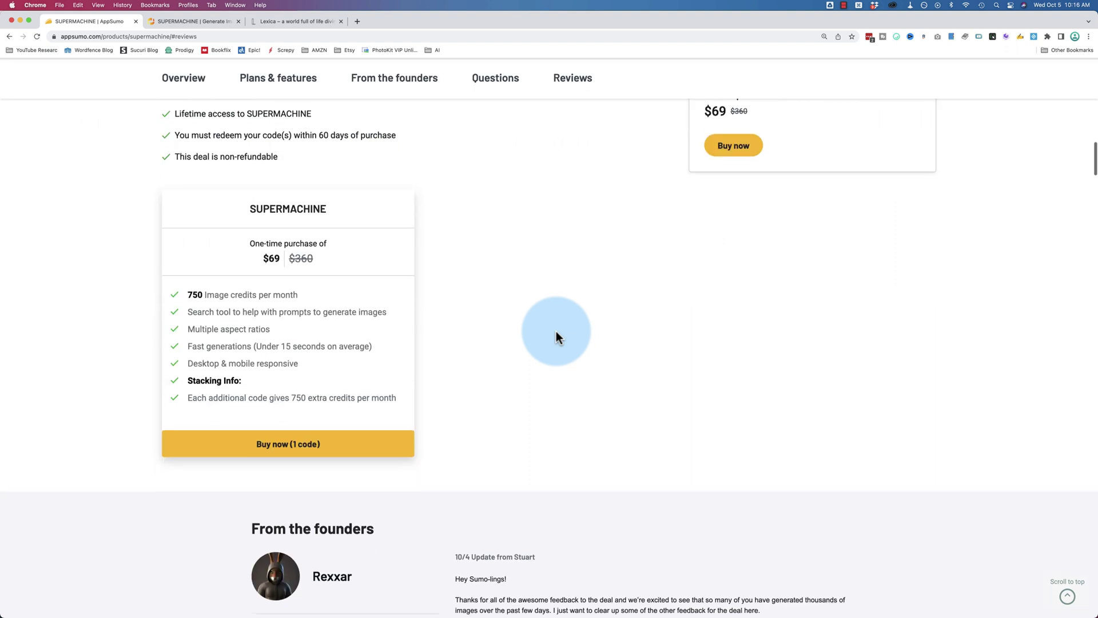
pyautogui.moveTo(289, 242); pyautogui.dragTo(261, 241)
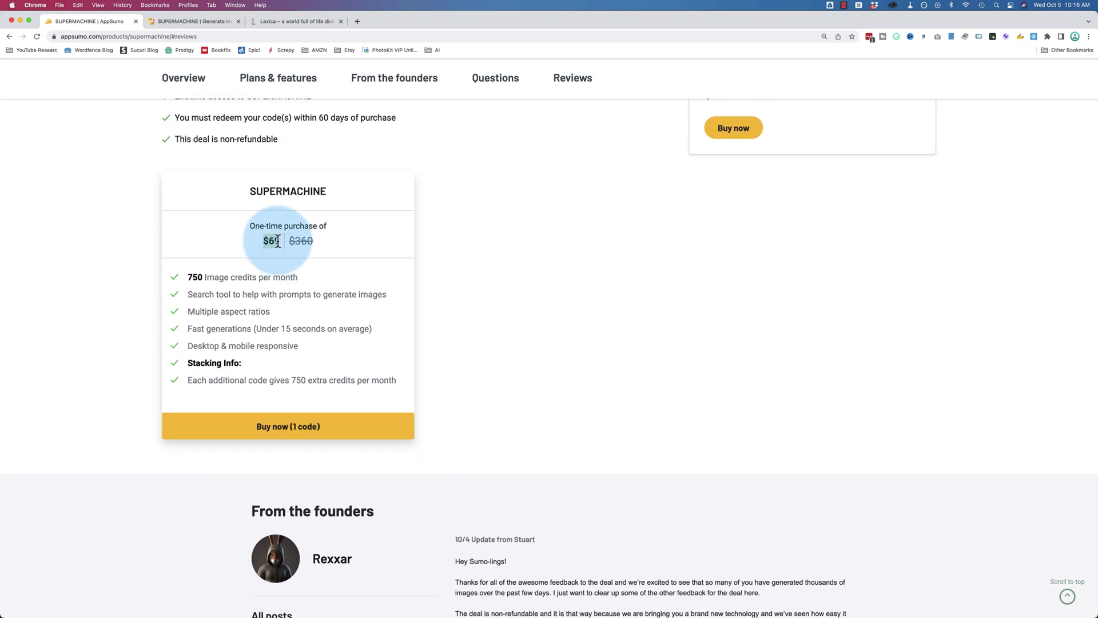